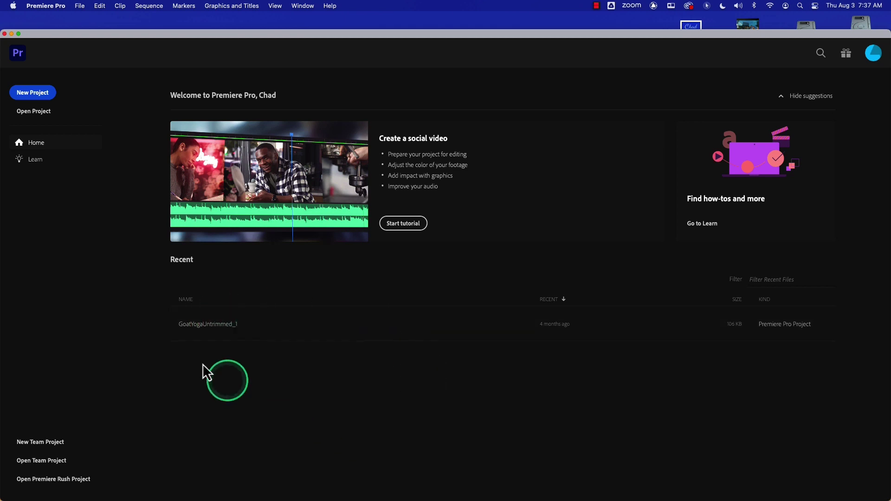
Step: Start a new project and name it NorthlandZ
click(43, 95)
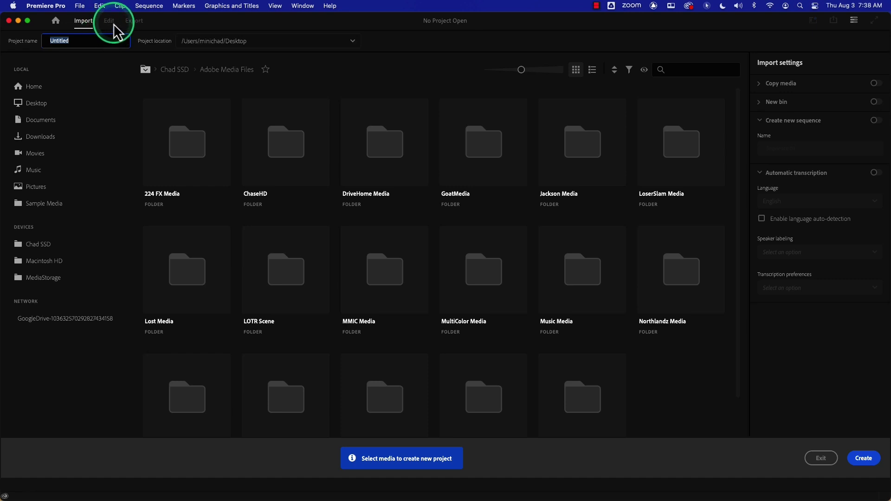
click(122, 29)
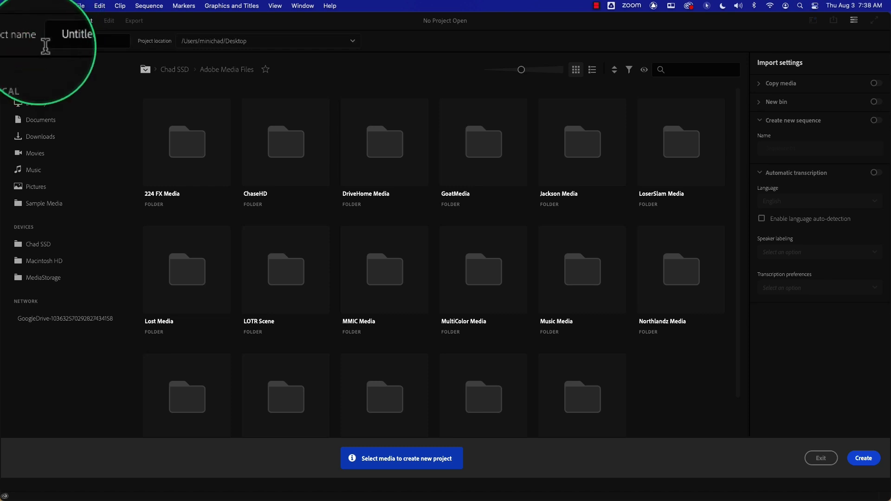
click(74, 40)
double_click(45, 40)
text(North)
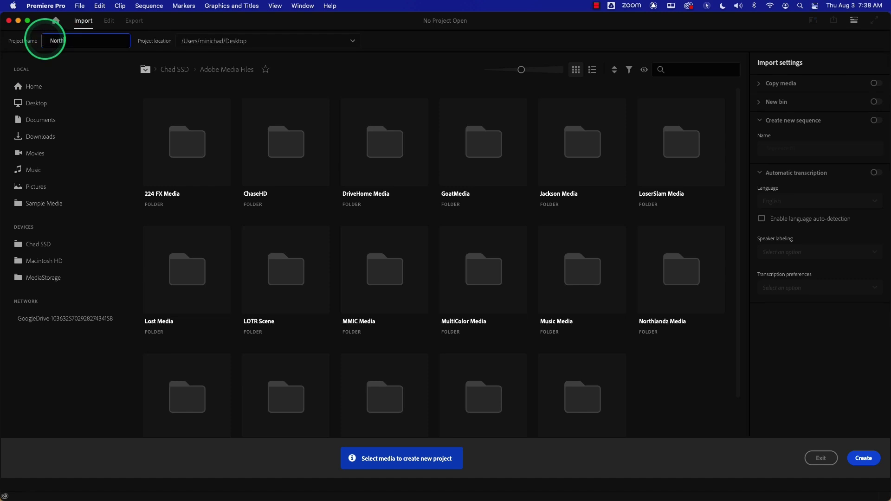
text(landz)
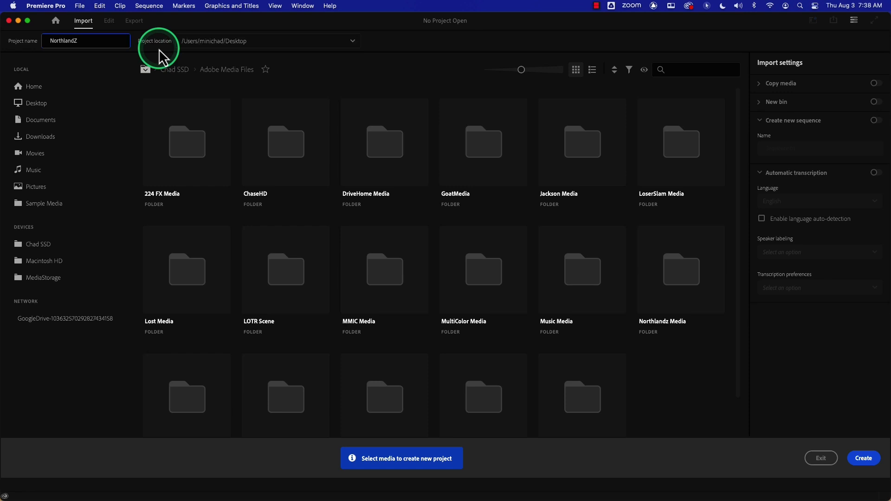
Step: Set the project location to a new folder named Premiere Projects on the Desktop
click(278, 45)
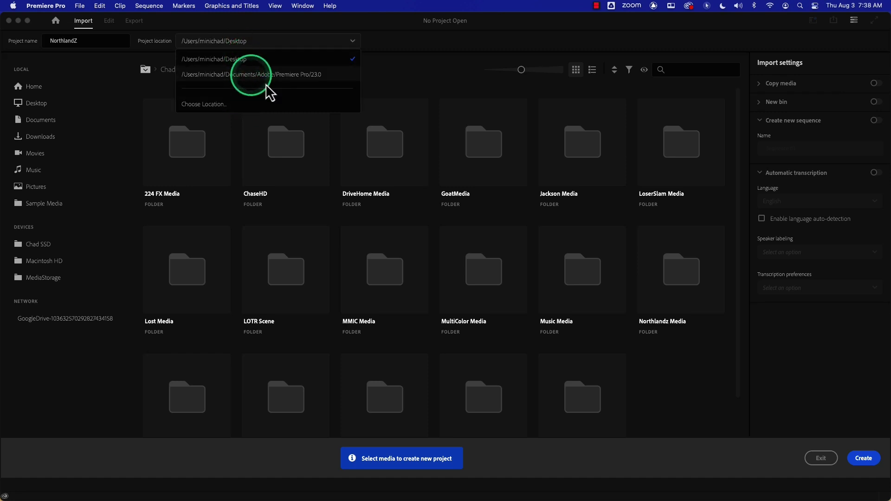
click(223, 110)
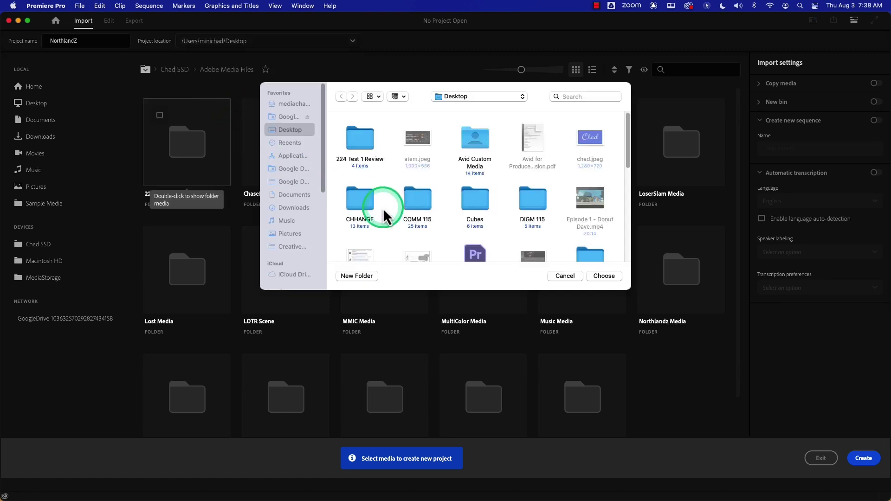
click(358, 276)
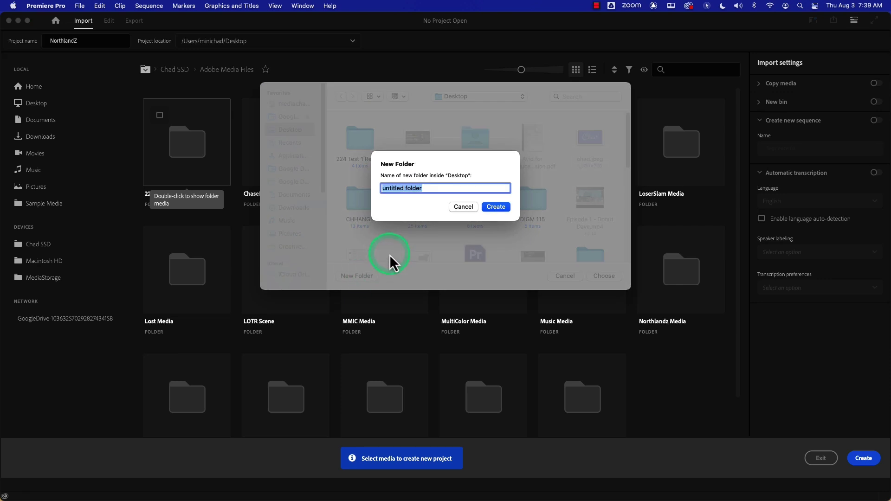
text(Premiere Projects)
key(Return)
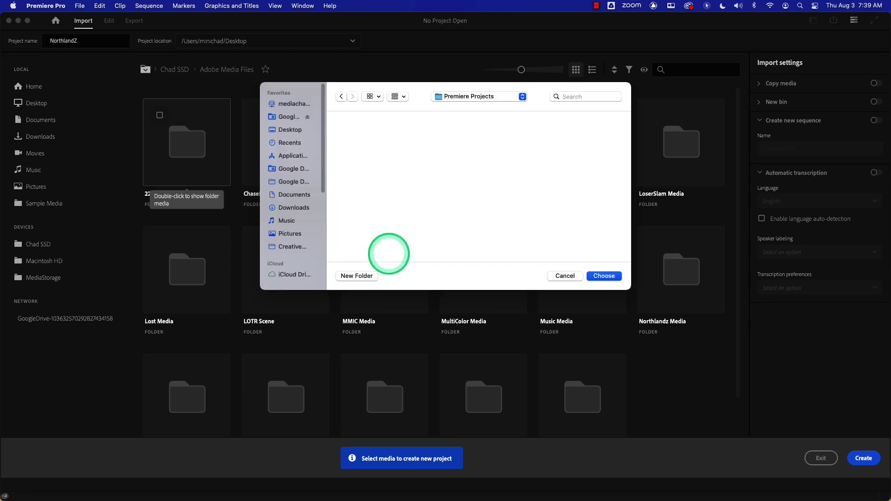
click(599, 276)
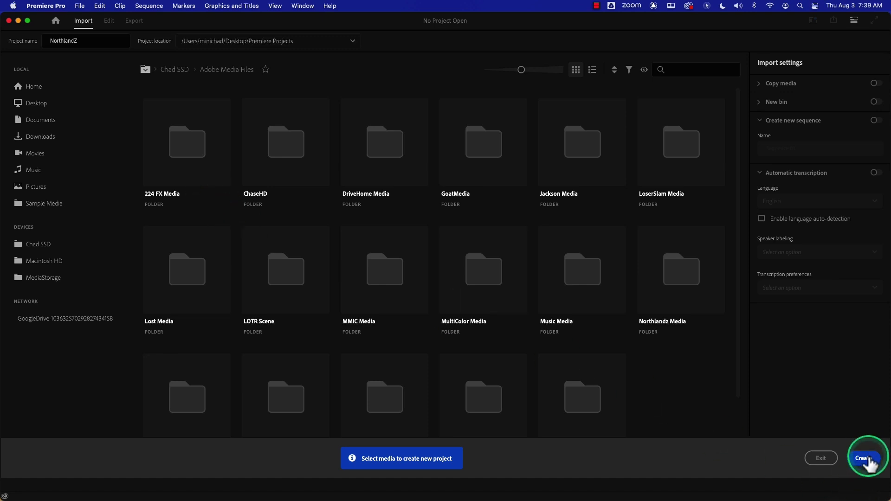
Step: Browse the external SSD to the Northlandz Media folder inside Adobe Media Files
mouse_move(354, 278)
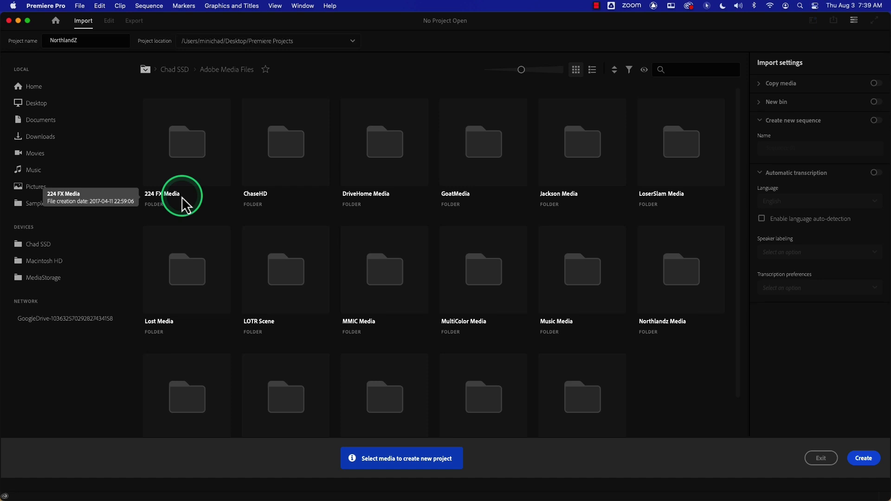
click(60, 246)
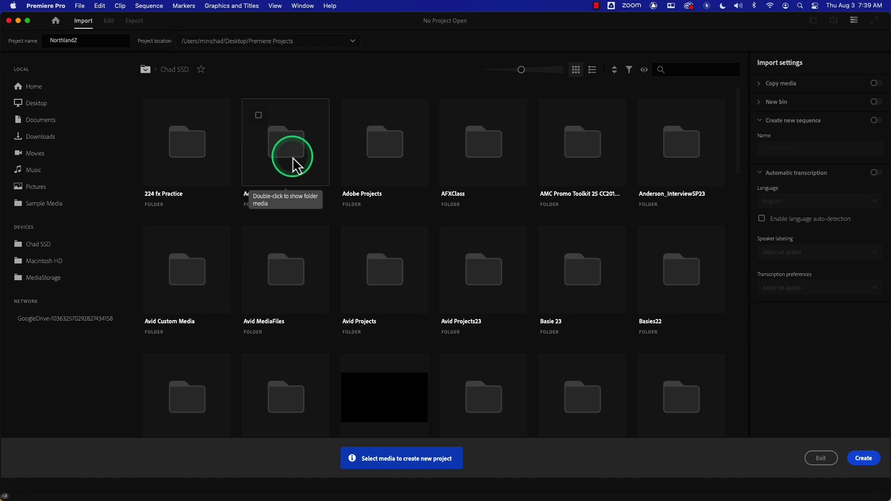
double_click(293, 165)
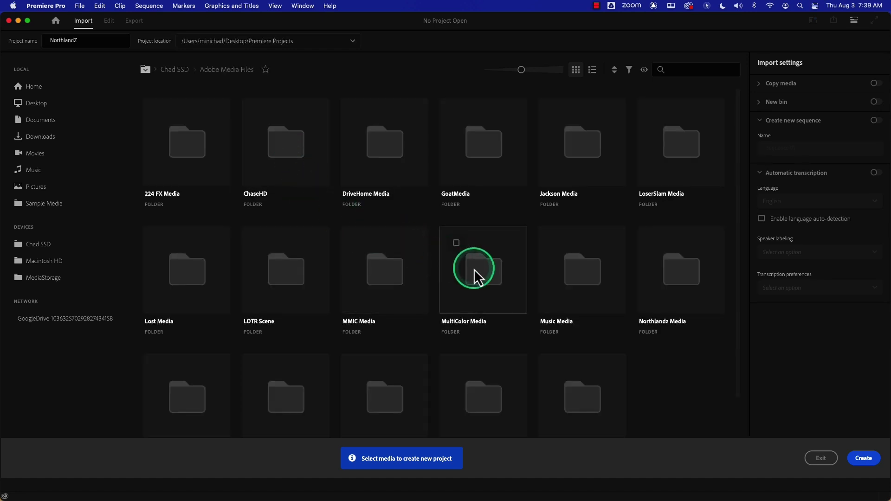
scroll(473, 271, down, 2)
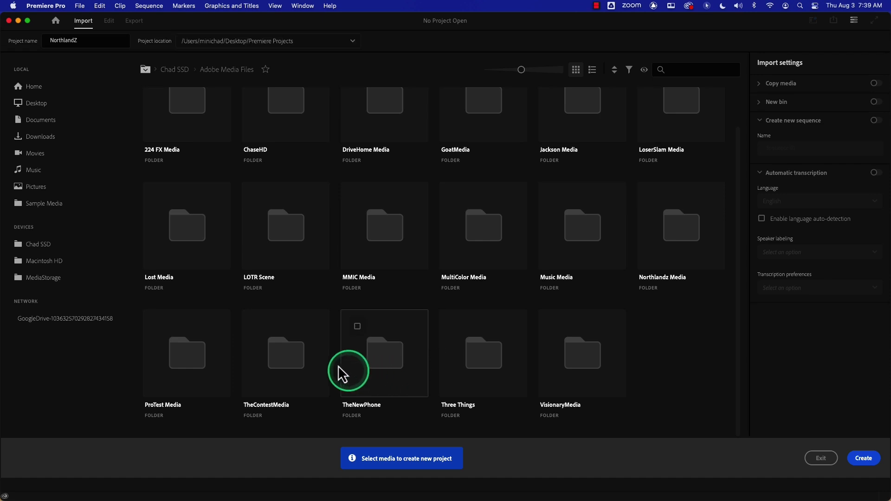
double_click(666, 234)
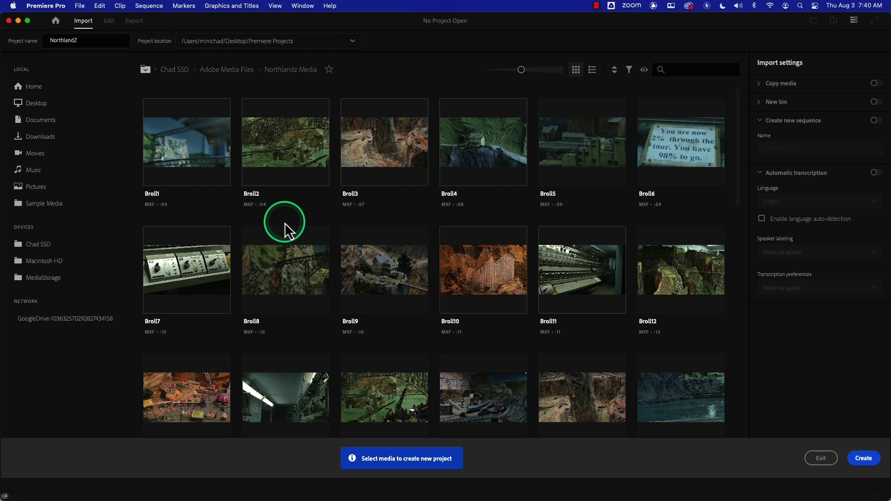
Step: Select the clips Broll1 through Broll10 for import
click(160, 115)
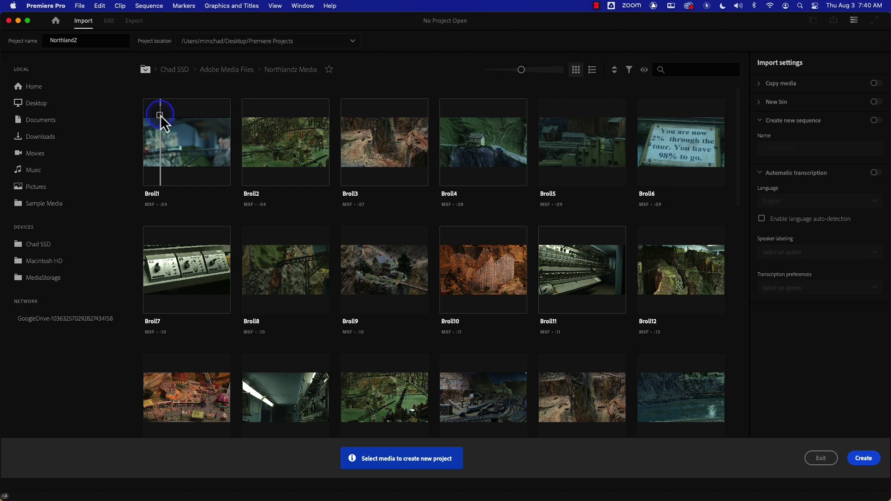
click(260, 116)
click(377, 154)
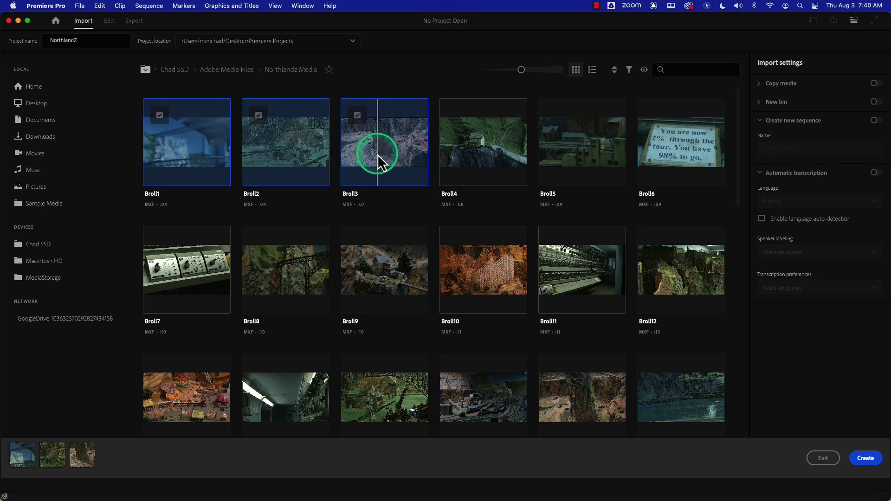
shift+click(505, 271)
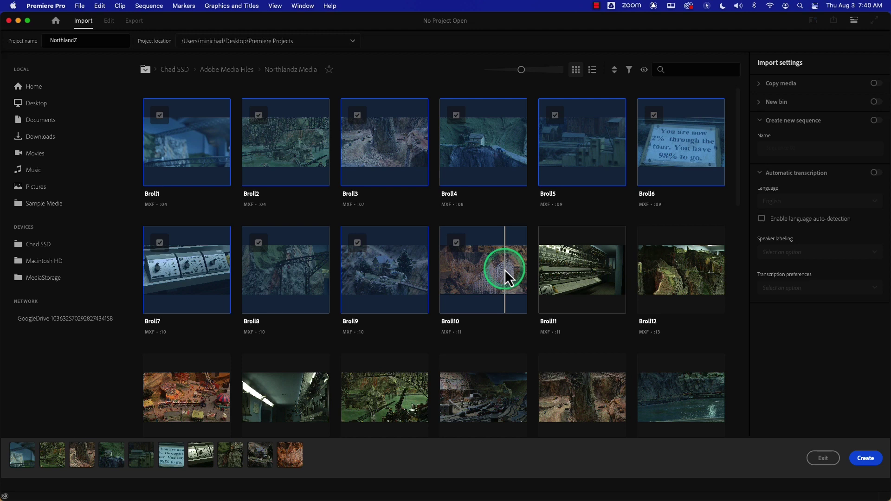
Step: Hide Premiere Pro to look at the desktop, and bring it back to the front
key(super+h)
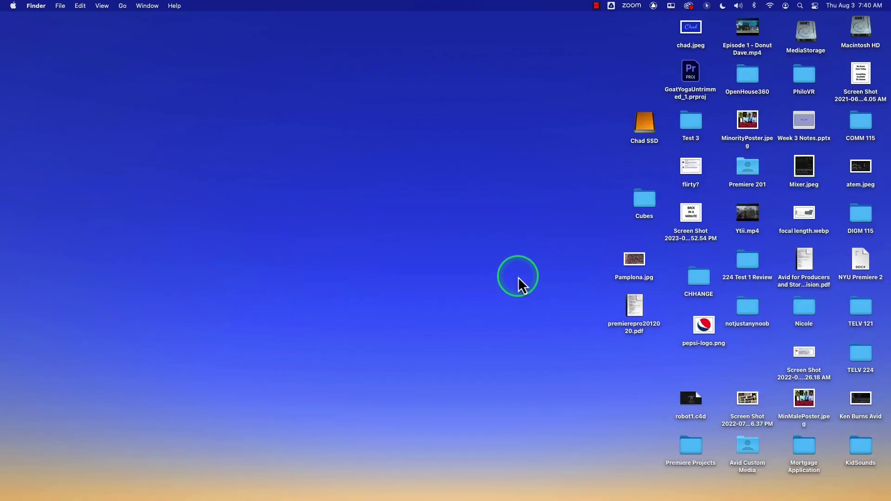
mouse_move(384, 495)
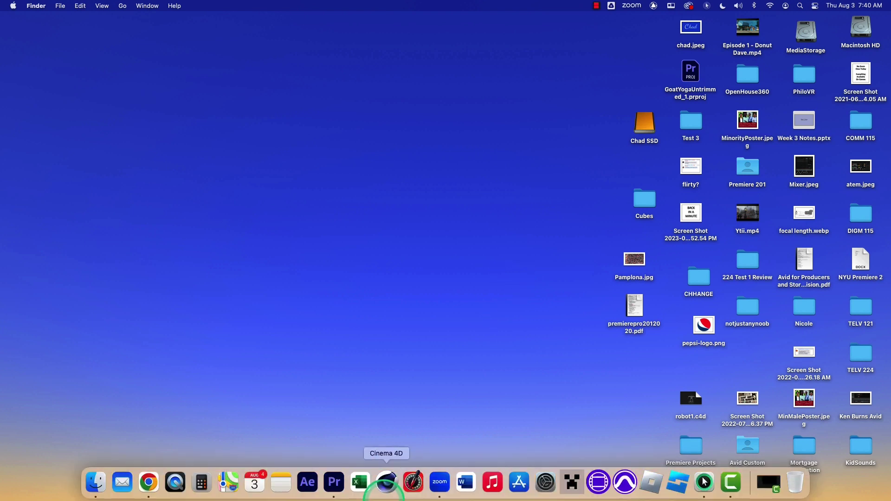
click(340, 489)
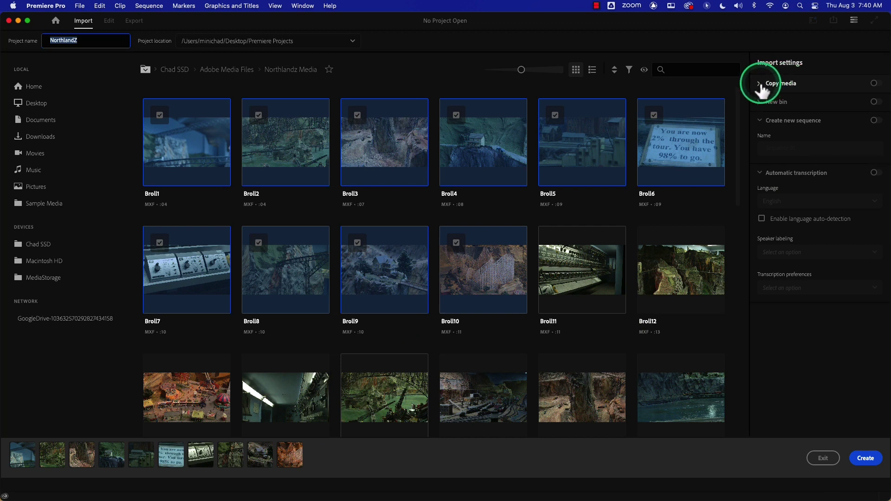
Step: Turn on Copy media, review its copied files destination options, and turn it off again
click(876, 84)
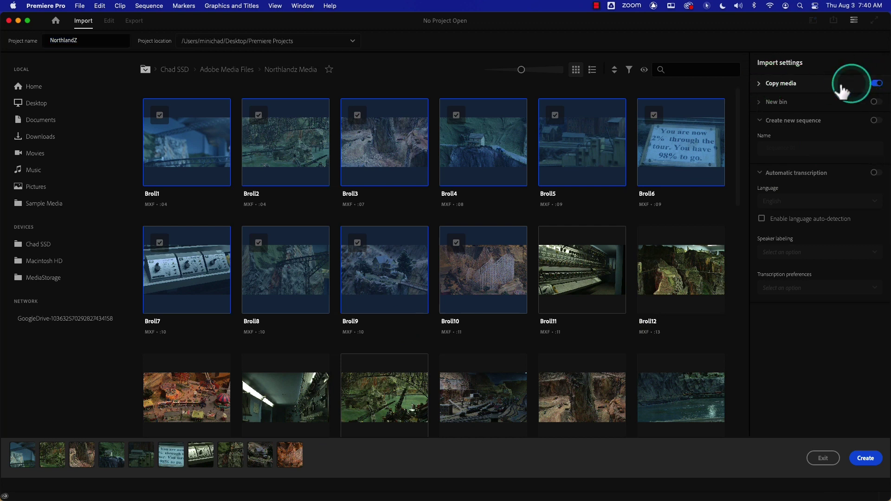
click(759, 83)
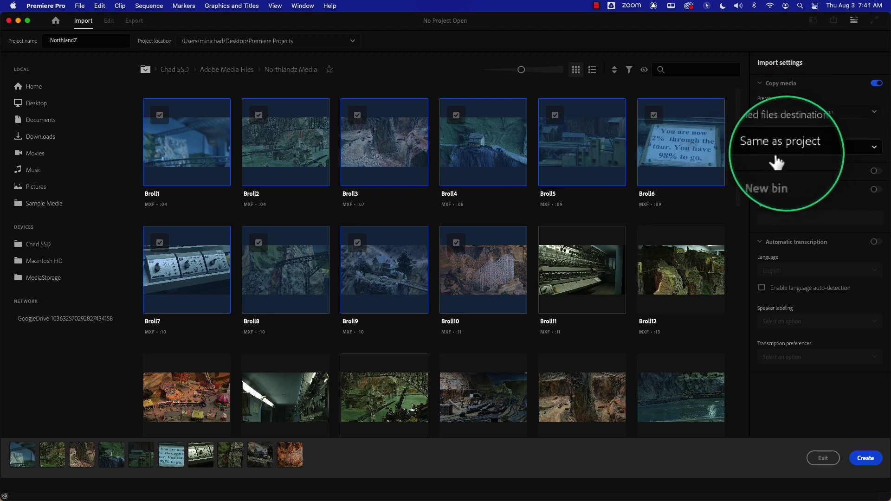
click(789, 148)
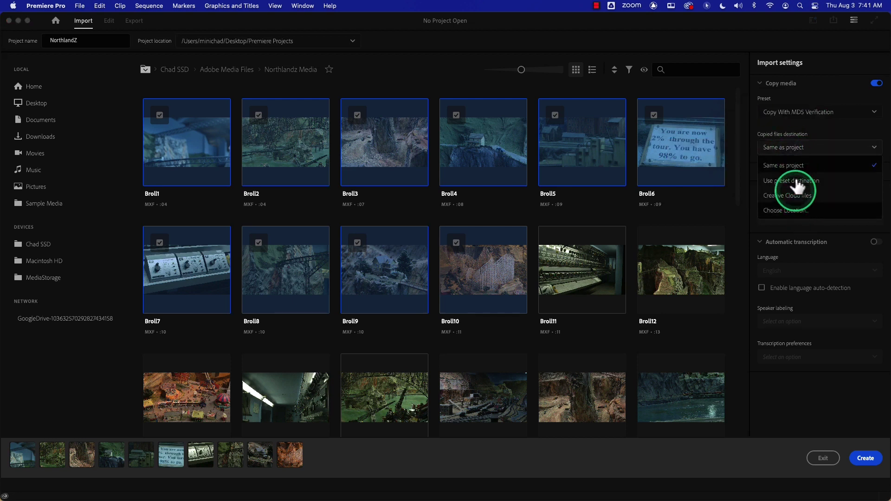
click(812, 65)
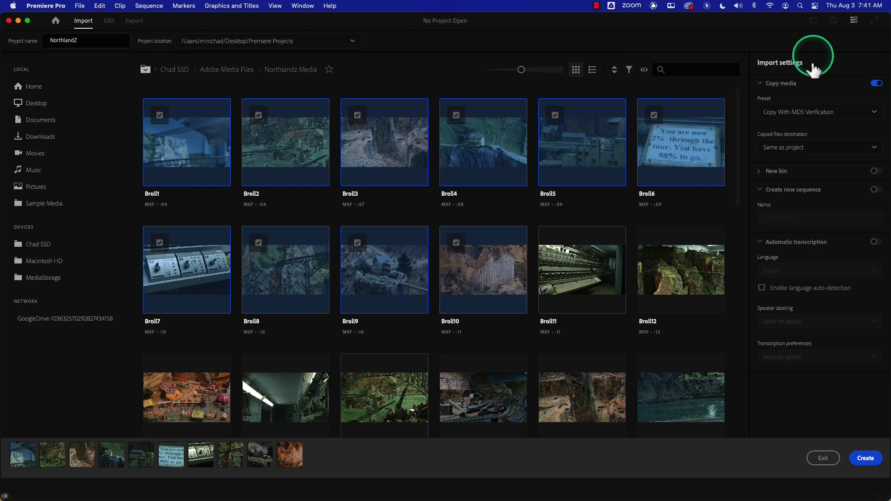
click(876, 85)
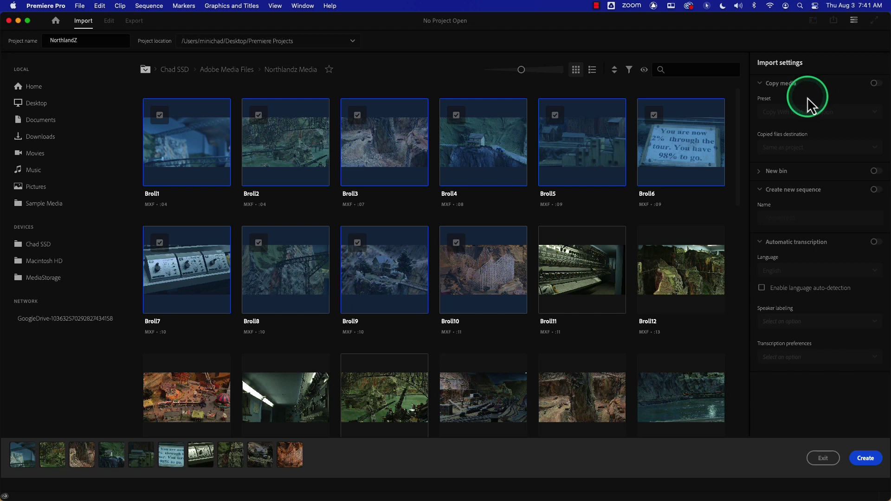
Step: Try the New bin import setting with the name B_Roll and switch it off again
click(762, 173)
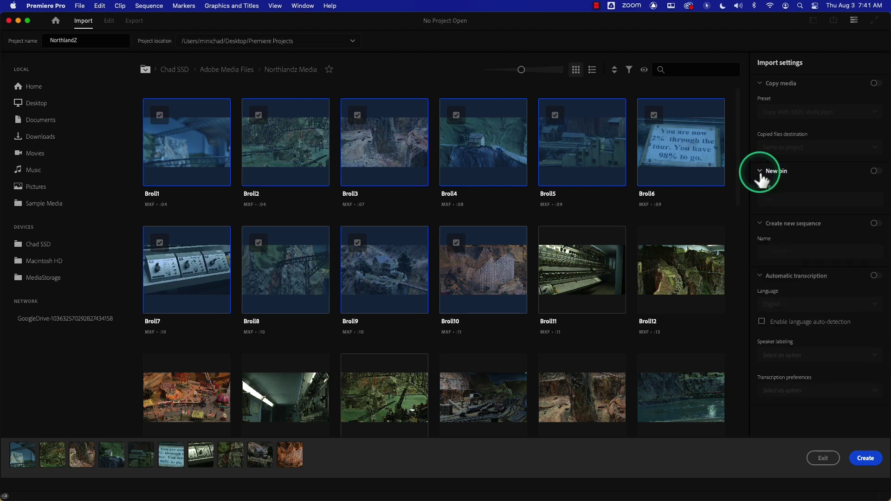
click(875, 171)
click(781, 199)
drag(782, 201, 739, 198)
text(B_Roll)
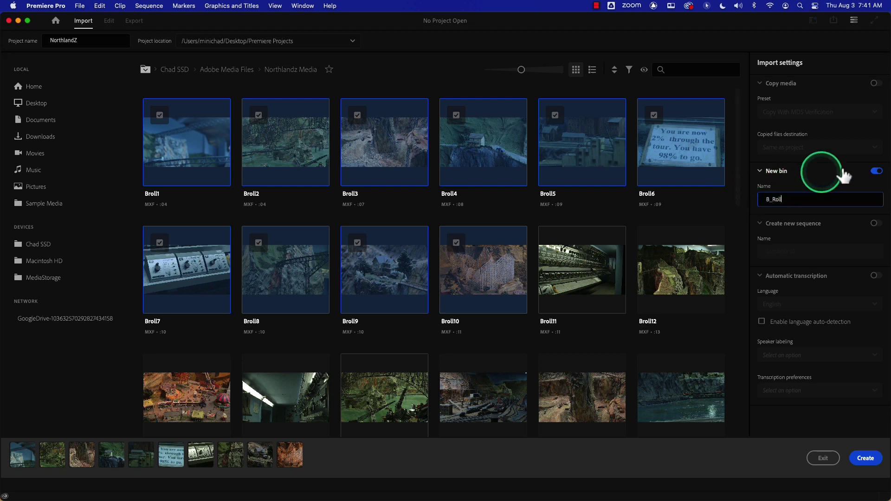
click(877, 172)
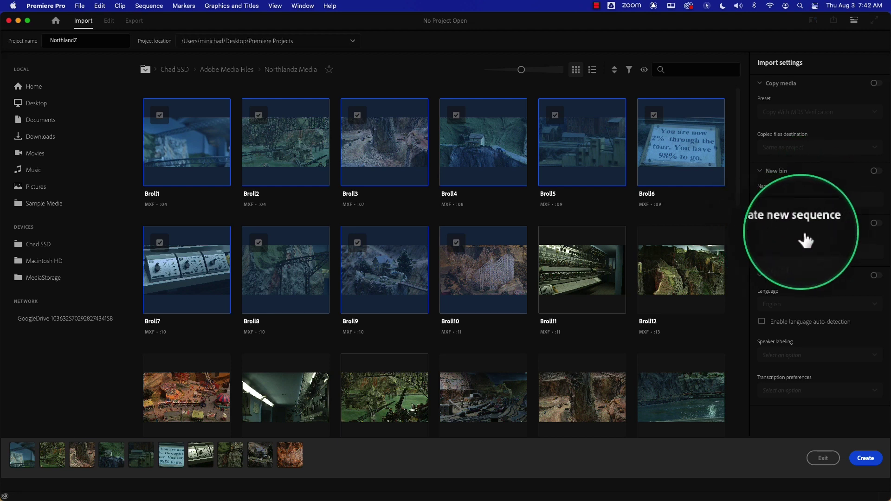
Step: Try the Create new sequence setting with the name Film Master and switch it off again
click(875, 223)
drag(809, 251, 757, 251)
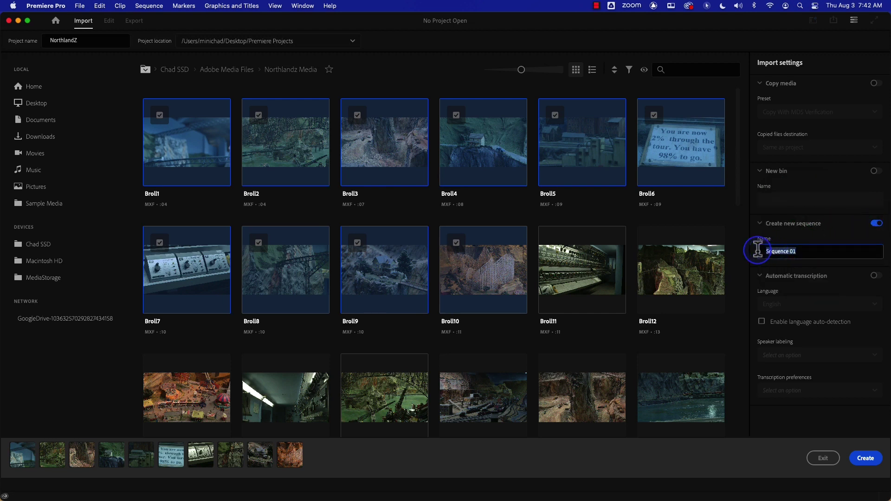
text(Film)
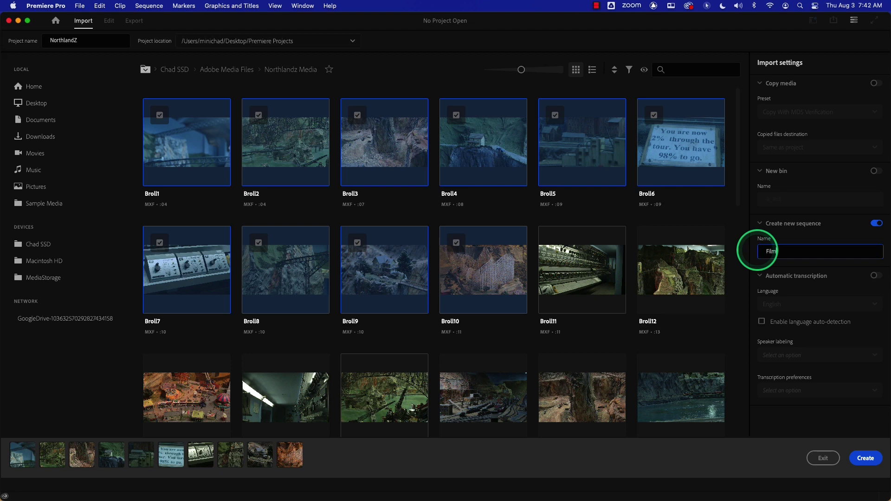
text( Master)
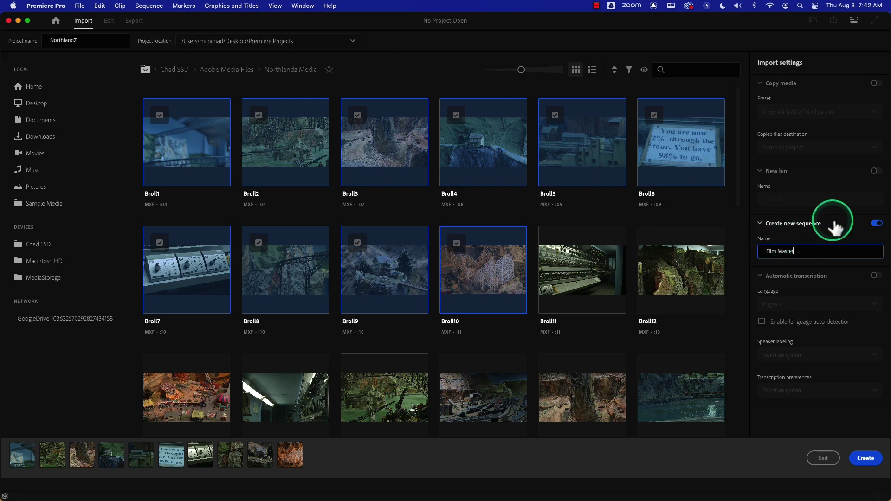
click(877, 223)
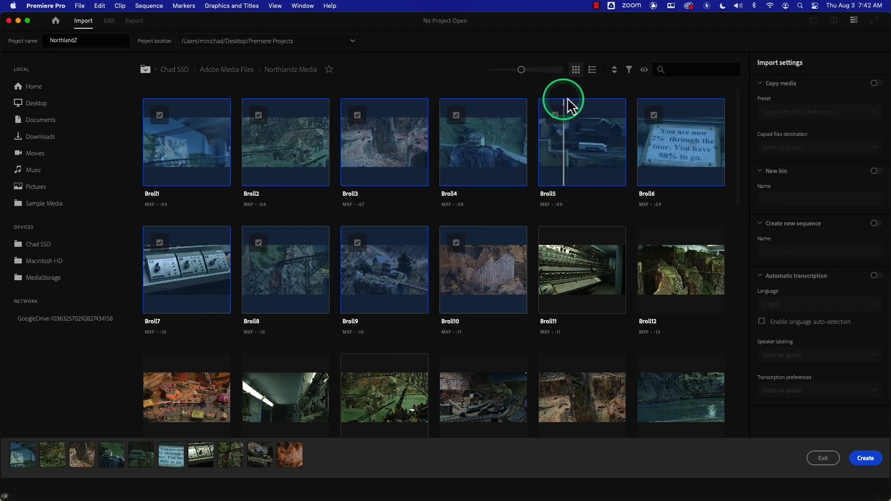
Step: Shrink the clip thumbnails slightly, look at the clips as a list, and return to the grid view
mouse_move(522, 70)
mouse_down()
mouse_move(537, 73)
mouse_move(518, 70)
mouse_up()
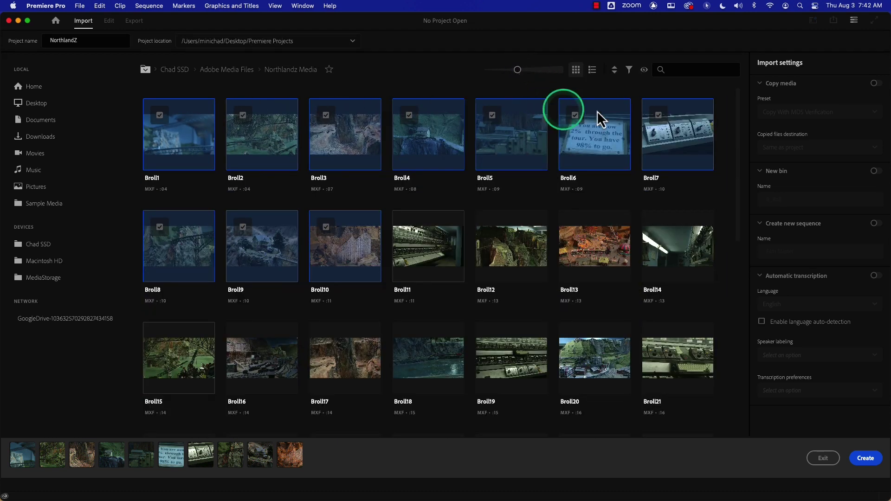
click(592, 71)
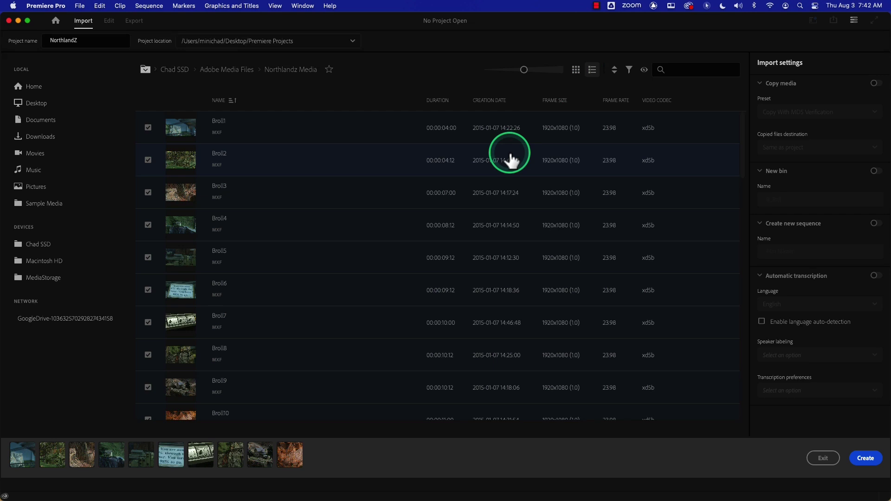
click(576, 71)
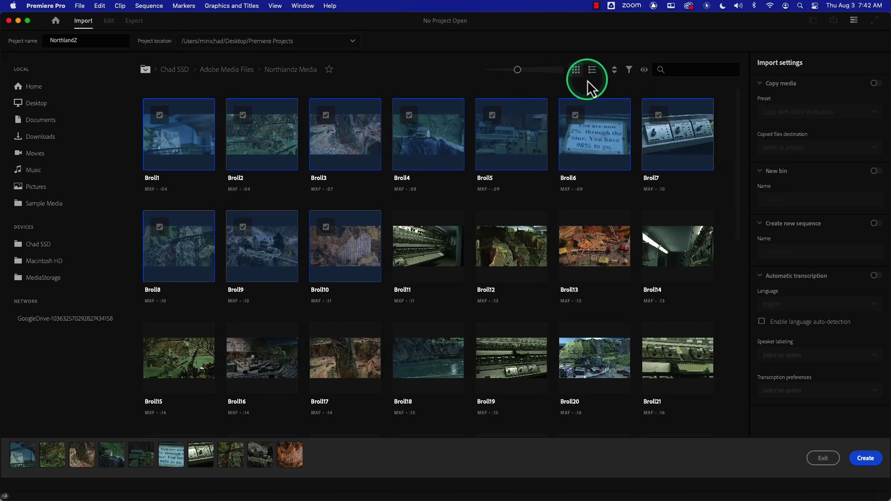
Step: Review the file type filter choices and the directory viewer formats available for browsing the media folder
click(630, 70)
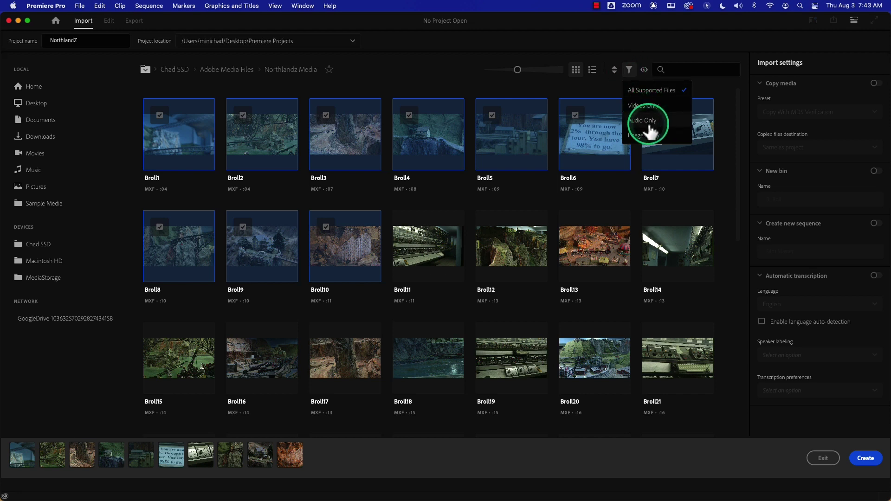
click(628, 53)
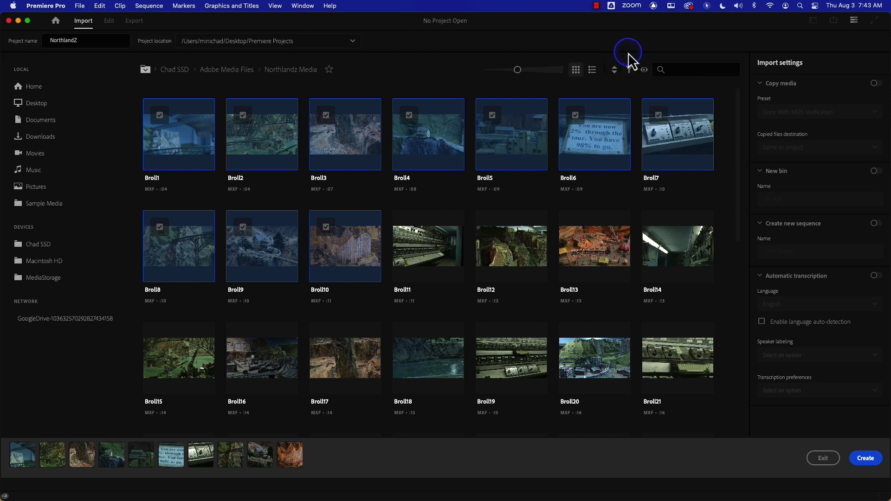
click(645, 70)
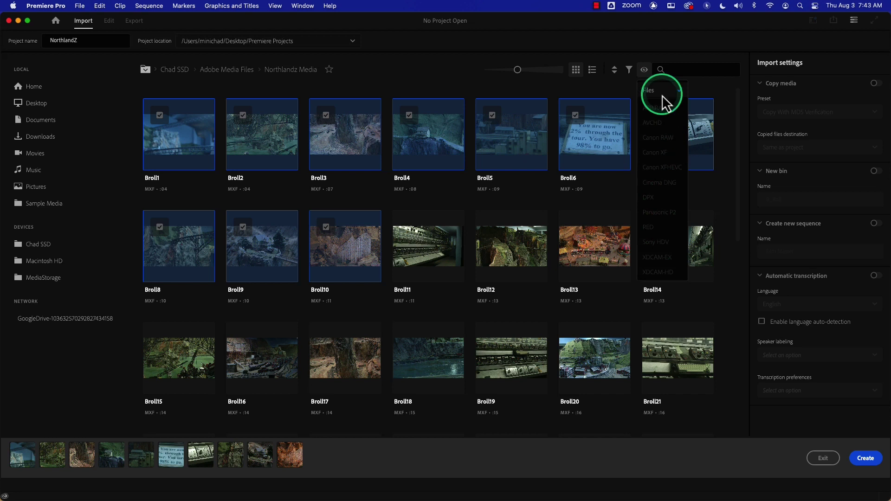
click(634, 45)
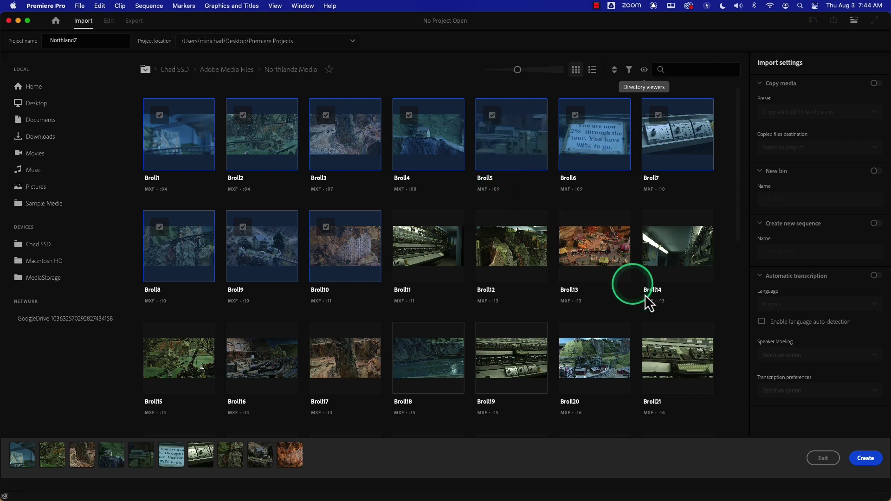
Step: Create the NorthlandZ project with the selected clips and reset the Editing workspace to its saved layout
click(863, 462)
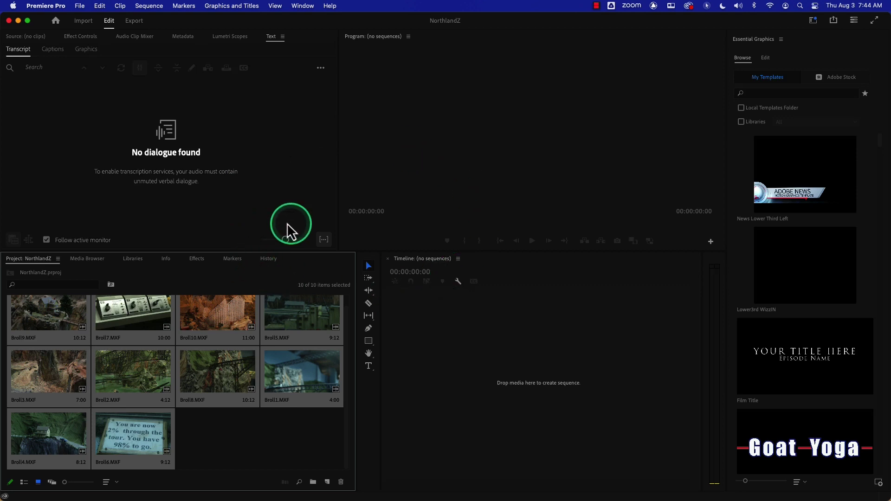
click(308, 5)
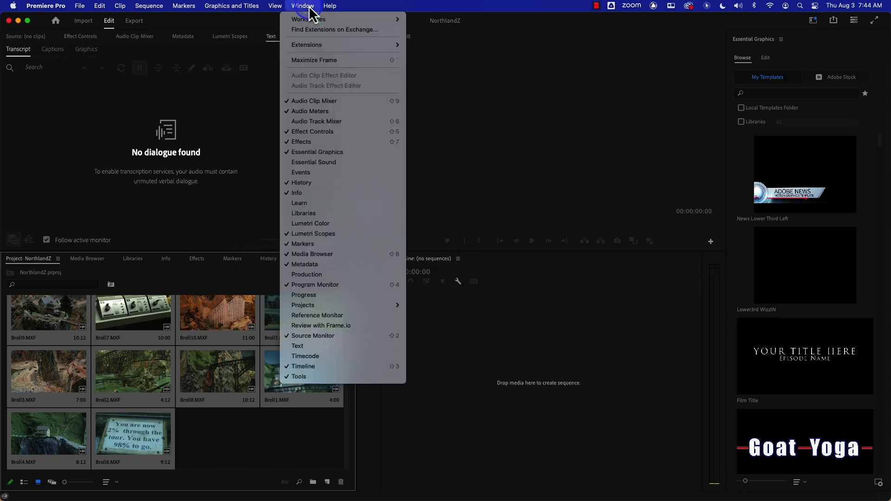
mouse_move(310, 19)
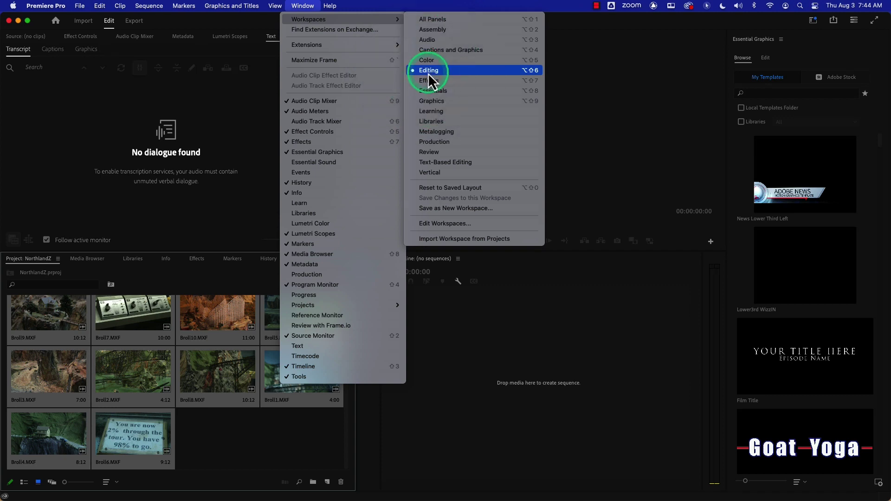
click(455, 188)
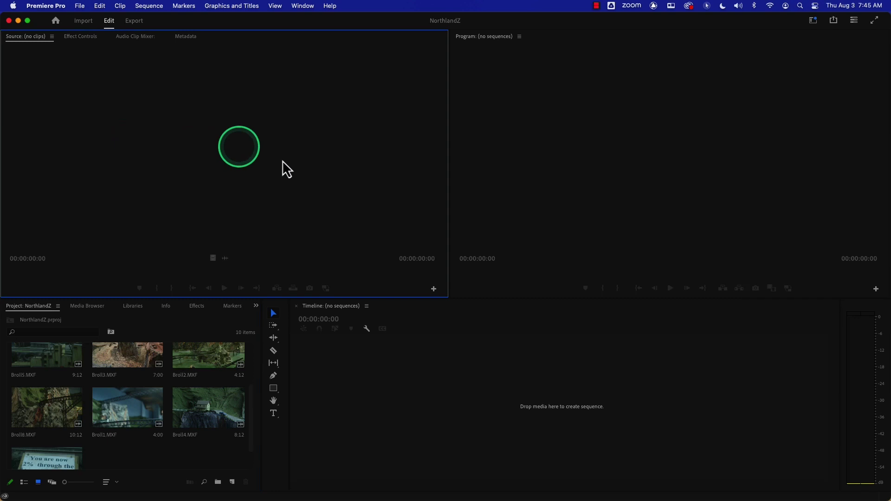
Step: Activate the Program monitor, Source monitor, Timeline and Tools panels in turn to see how the active panel is outlined
click(610, 130)
click(249, 182)
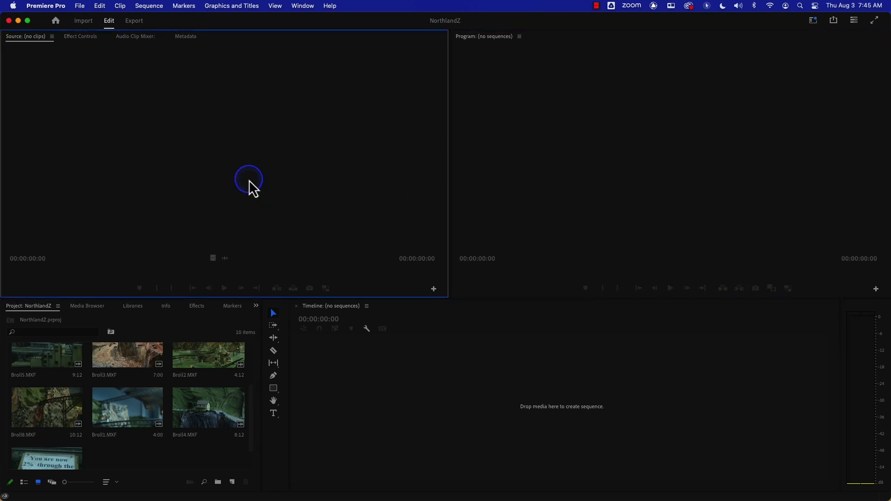
click(544, 156)
click(332, 160)
click(511, 156)
click(418, 153)
click(511, 156)
click(352, 156)
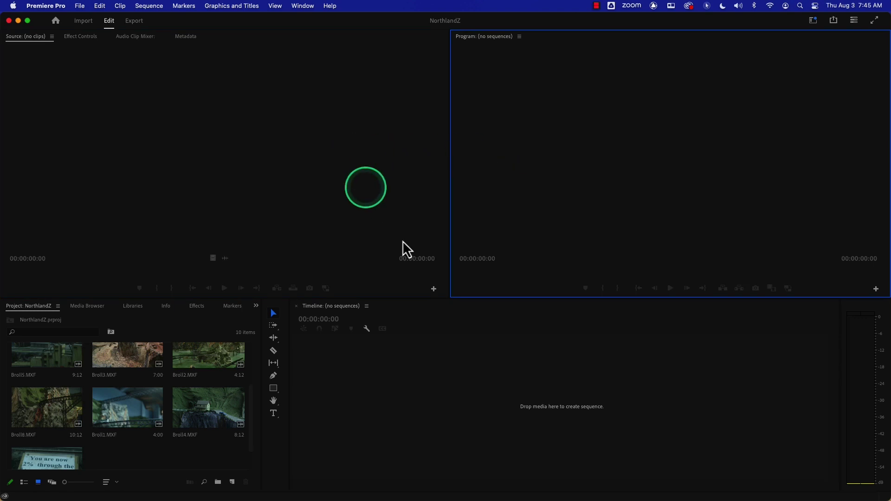
click(402, 384)
click(276, 462)
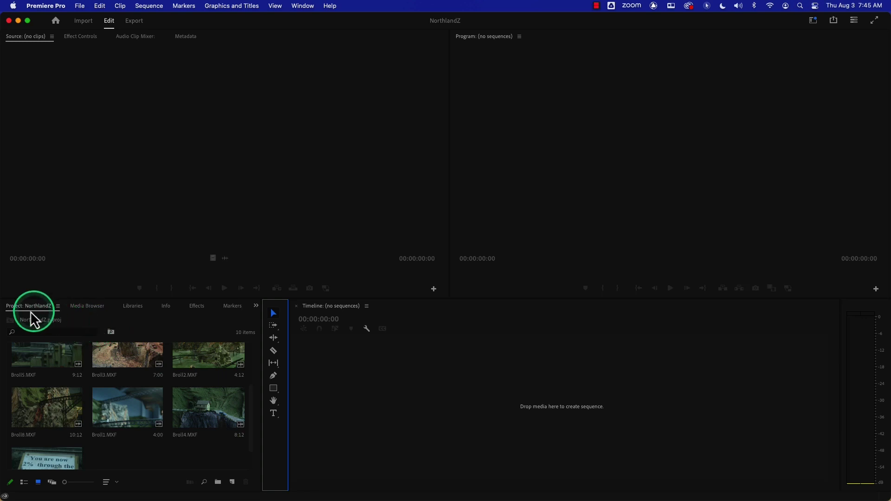
Step: Temporarily make the Project panel group taller and look through its Media Browser, Libraries, Info, Effects, Markers and History panels, ending on Project
drag(200, 300, 209, 215)
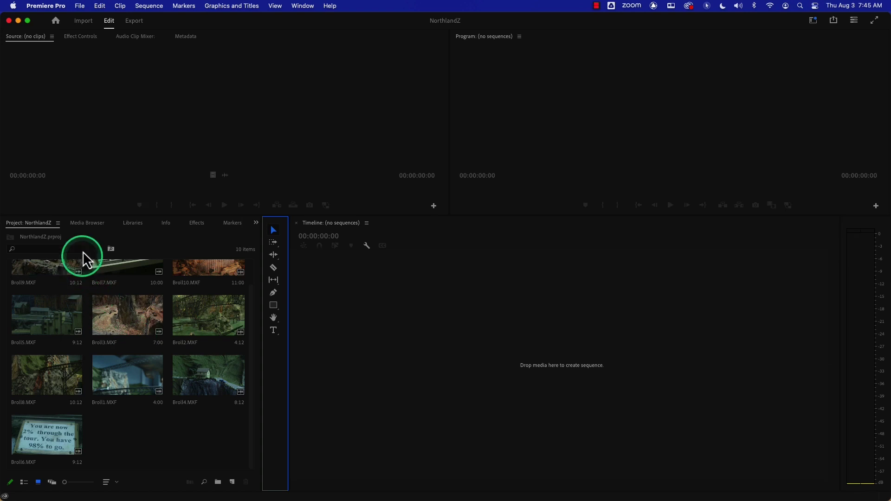
click(88, 224)
click(136, 225)
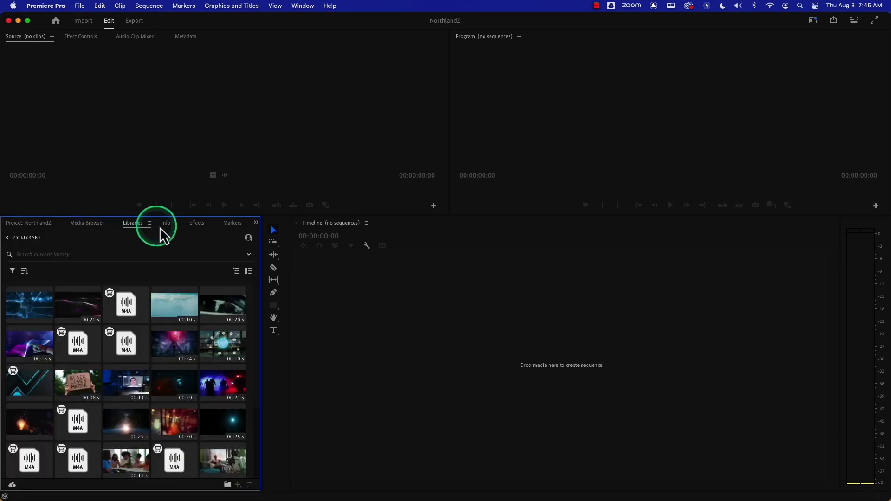
click(168, 224)
click(201, 226)
click(231, 224)
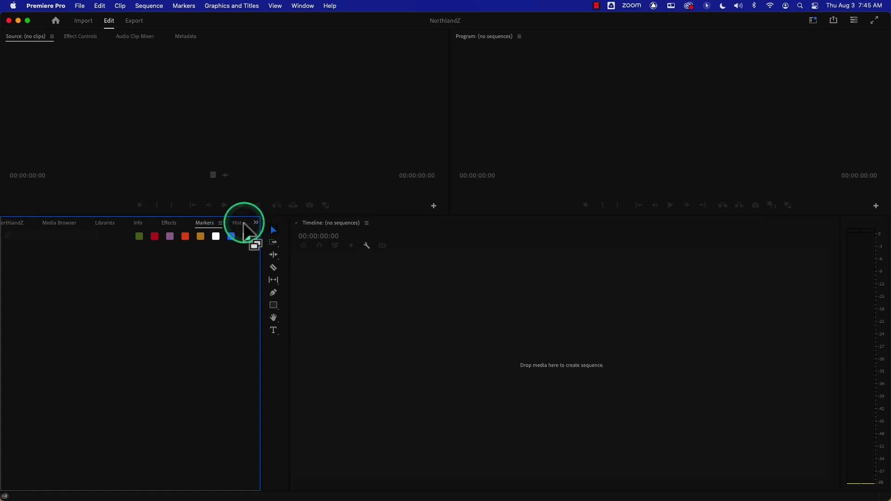
click(243, 225)
click(257, 224)
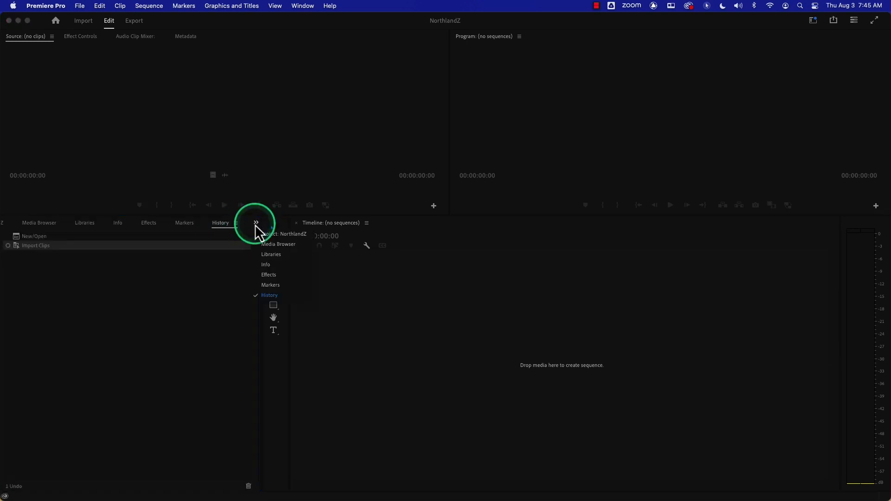
click(191, 304)
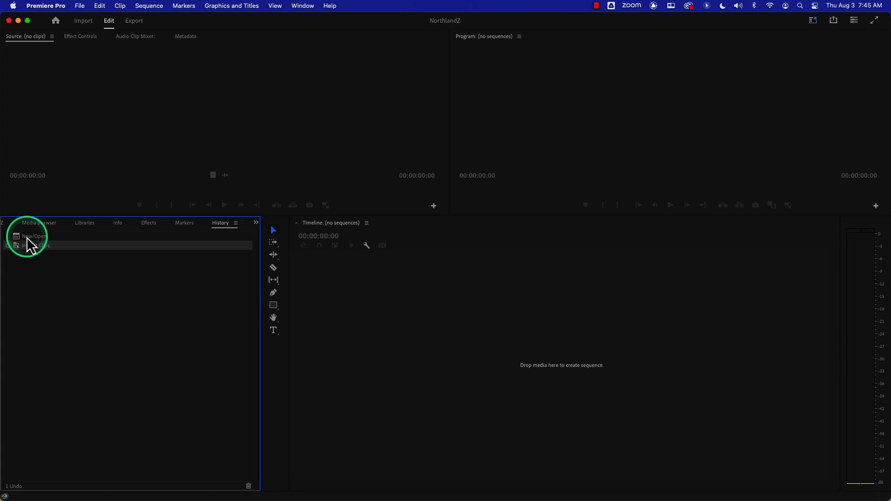
click(5, 225)
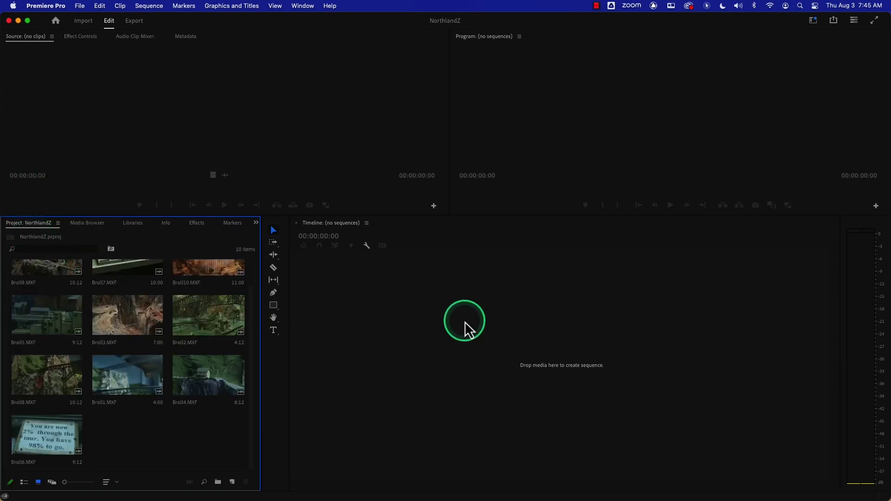
drag(404, 216, 411, 289)
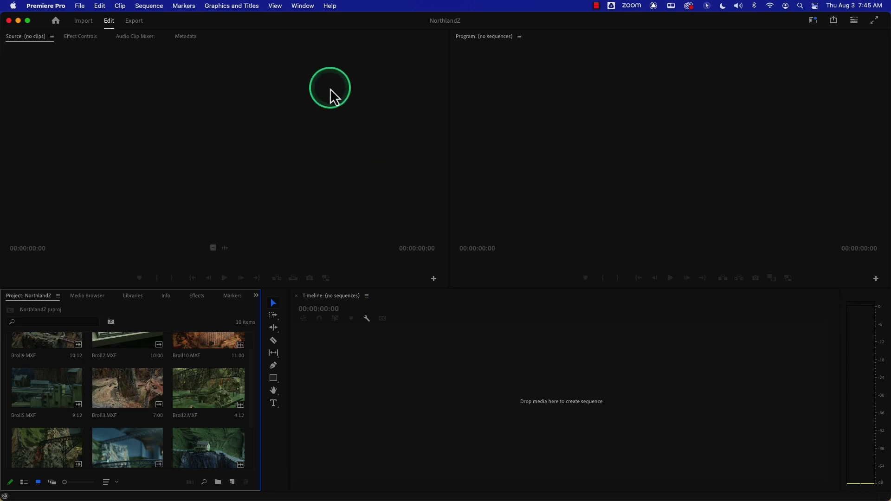
Step: Try the Captions and Graphics workspace, followed by the Audio workspace
click(302, 5)
mouse_move(307, 19)
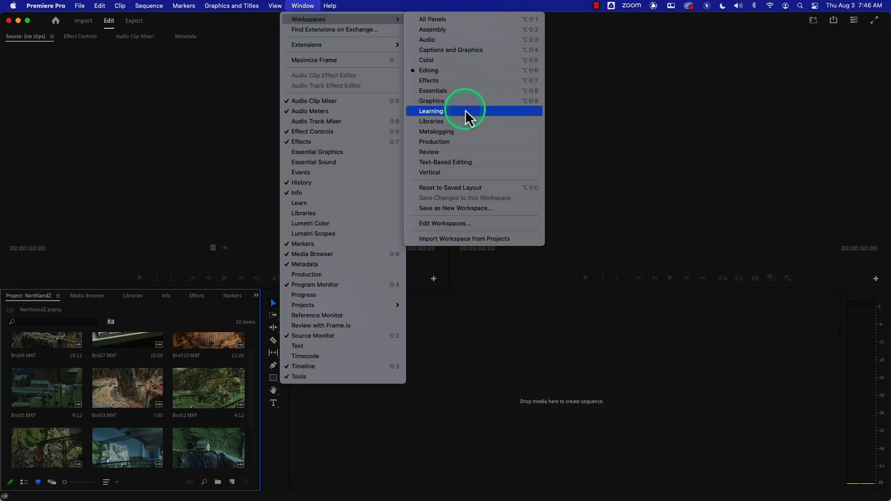
click(464, 50)
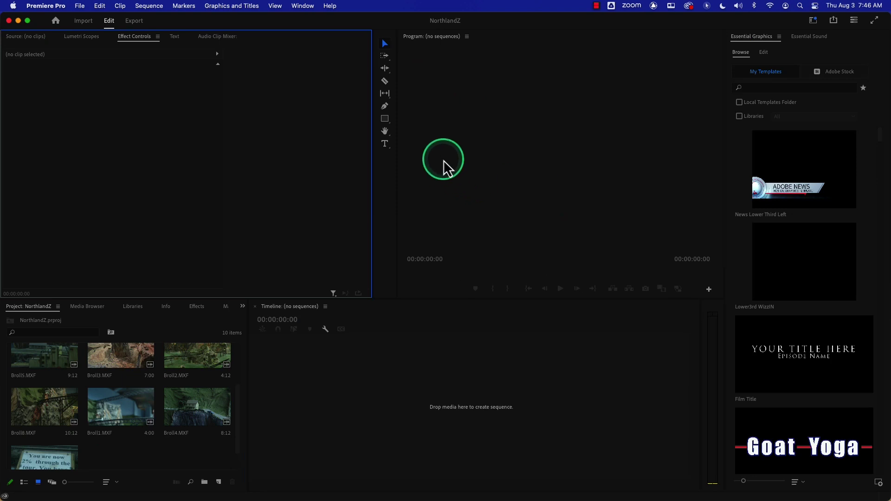
click(304, 7)
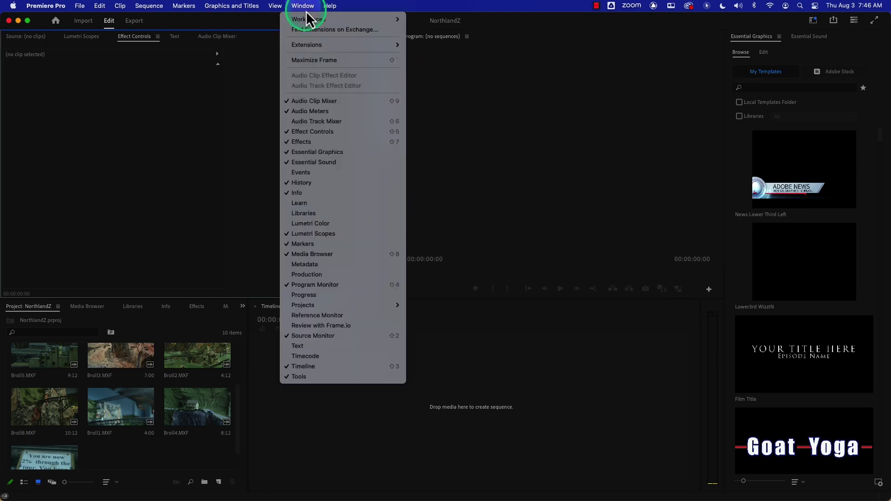
mouse_move(309, 19)
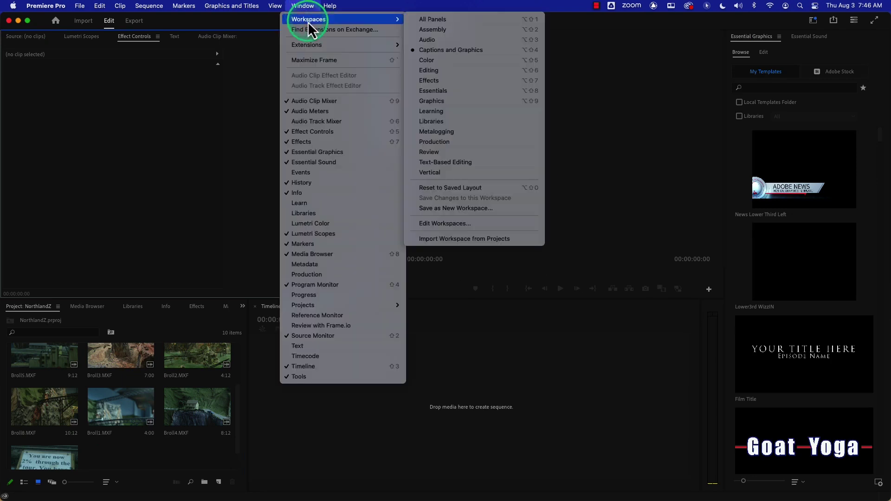
click(442, 41)
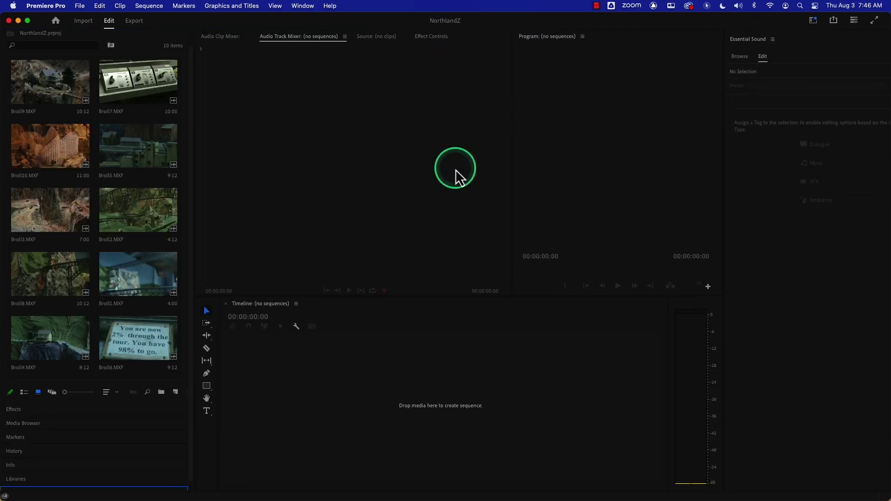
Step: Try the Color workspace and bring its Lumetri Color panel to the front
click(307, 6)
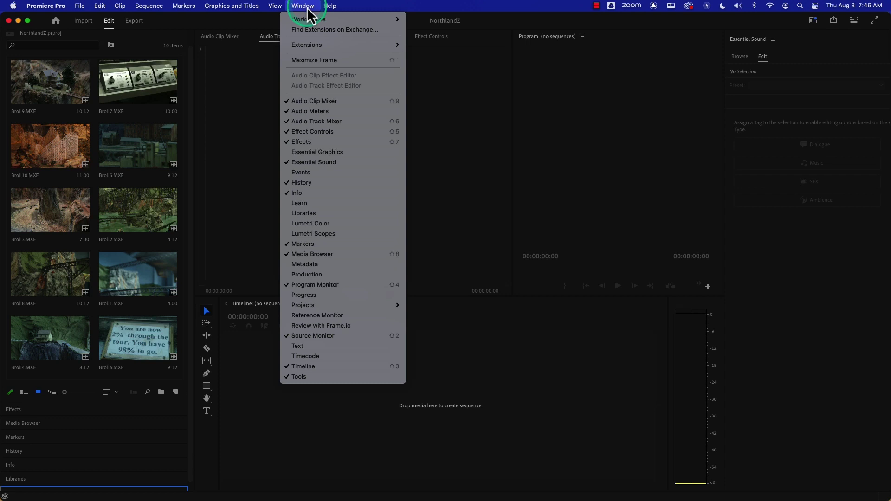
click(311, 45)
click(320, 19)
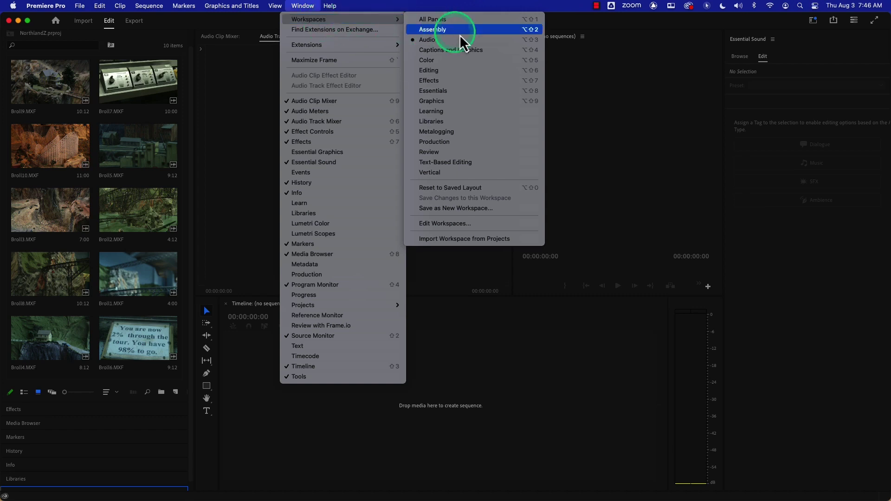
click(467, 61)
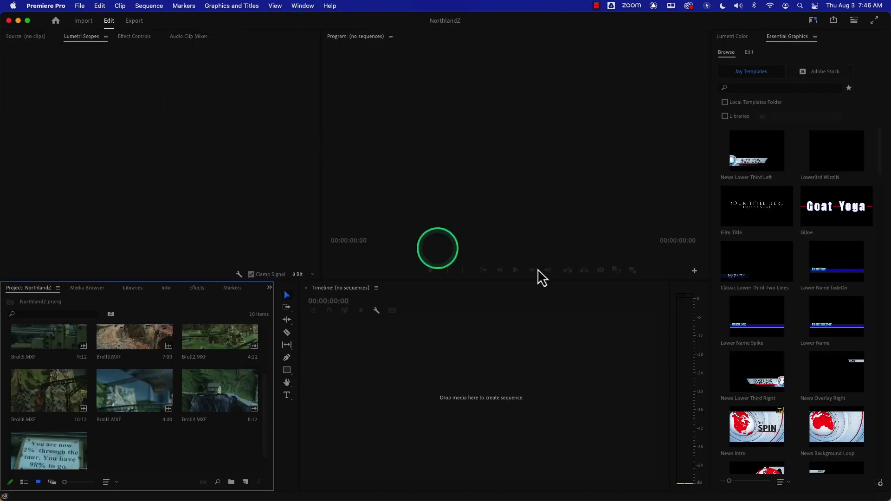
click(733, 37)
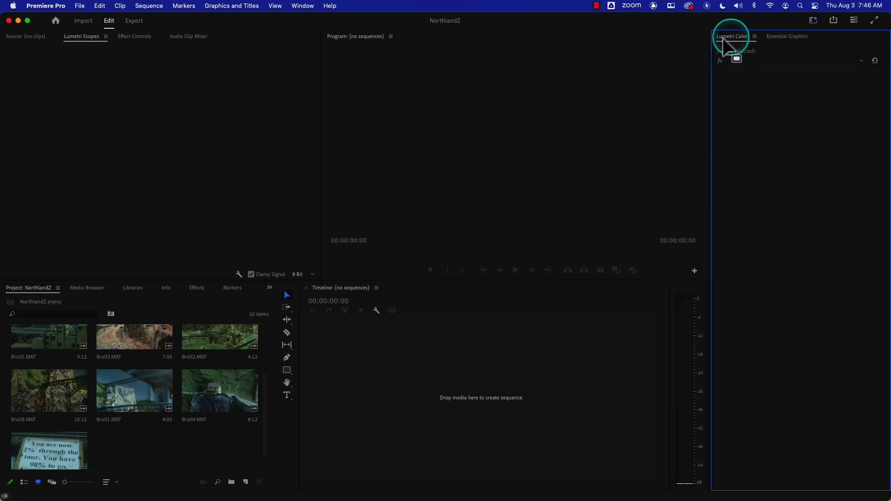
Step: Return to the Editing workspace
click(302, 6)
mouse_move(309, 20)
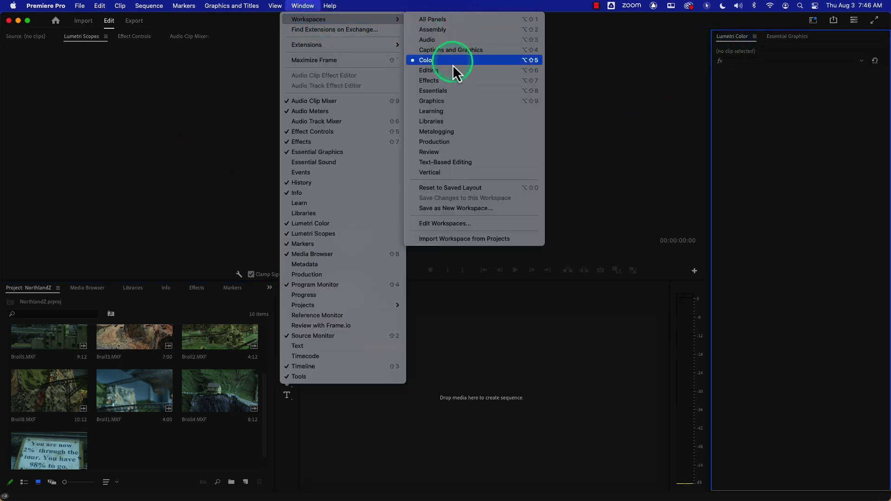
click(429, 73)
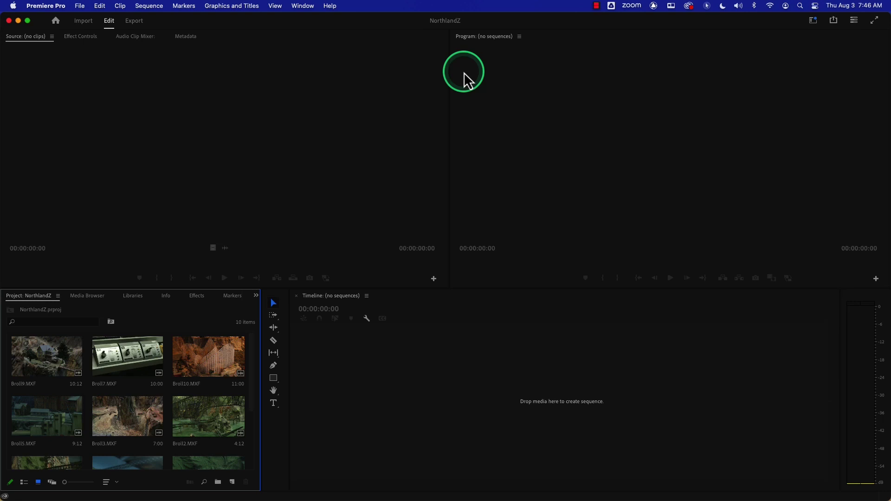
Step: Add the Lumetri Scopes panel to the workspace, close it again, and bring the Source monitor back to the front
click(304, 7)
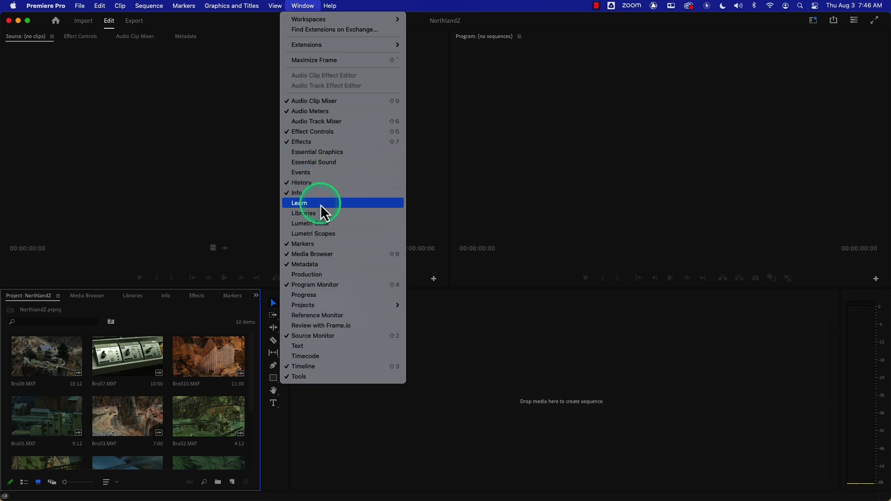
click(330, 235)
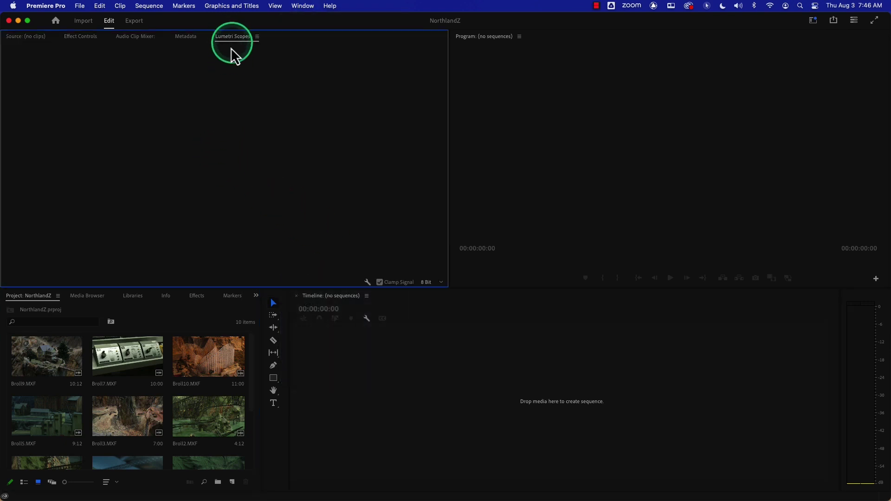
click(257, 36)
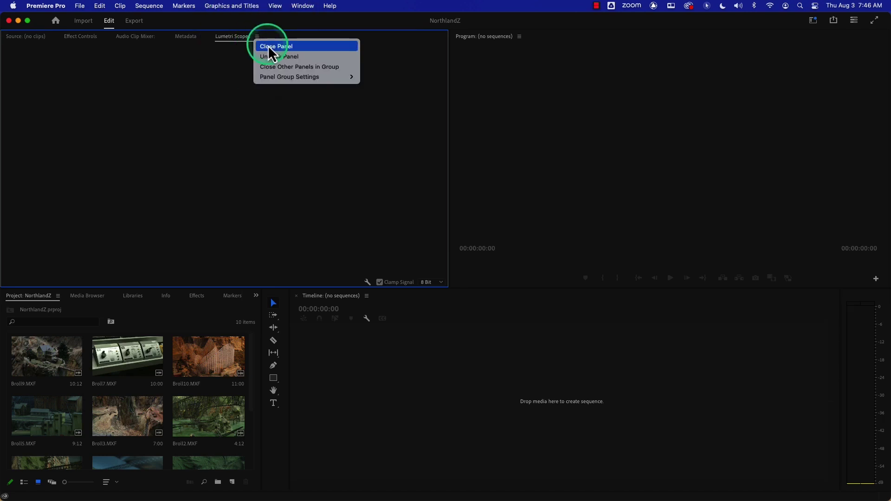
click(271, 47)
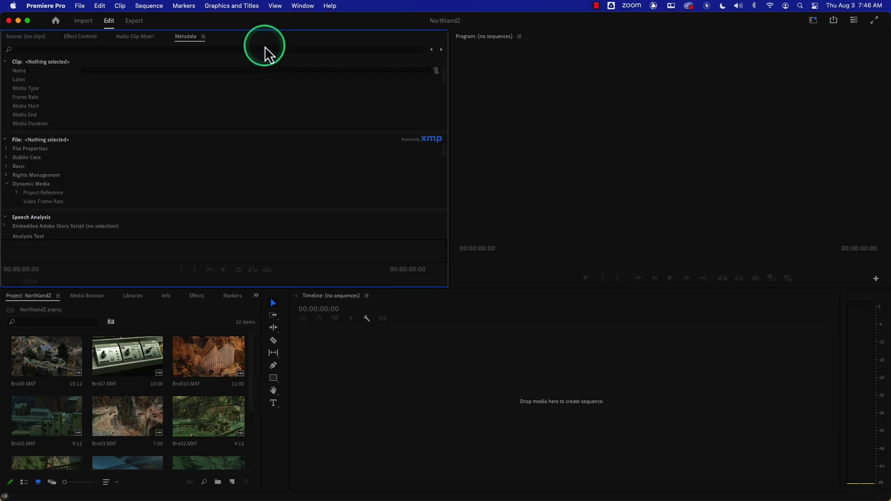
click(25, 37)
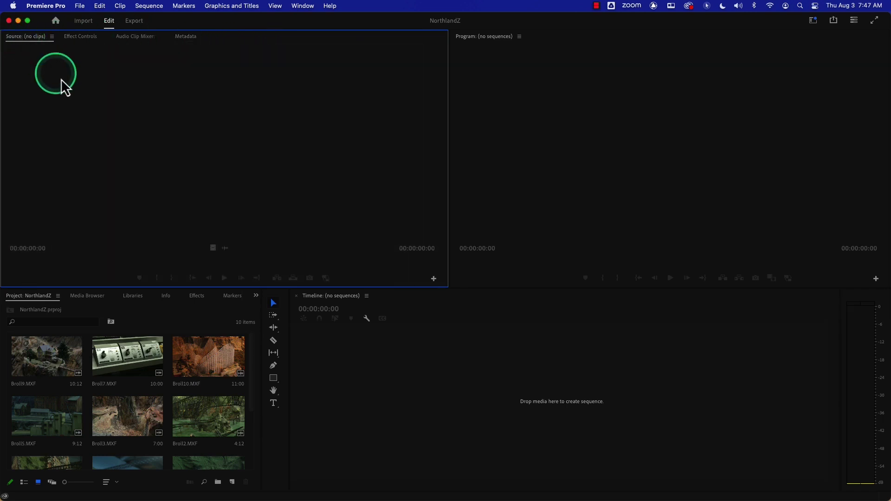
Step: Look through the Effect Controls, Audio Clip Mixer and Metadata panels beside the Source monitor, ending on the Source monitor
click(88, 40)
click(141, 41)
click(186, 39)
click(80, 39)
click(27, 38)
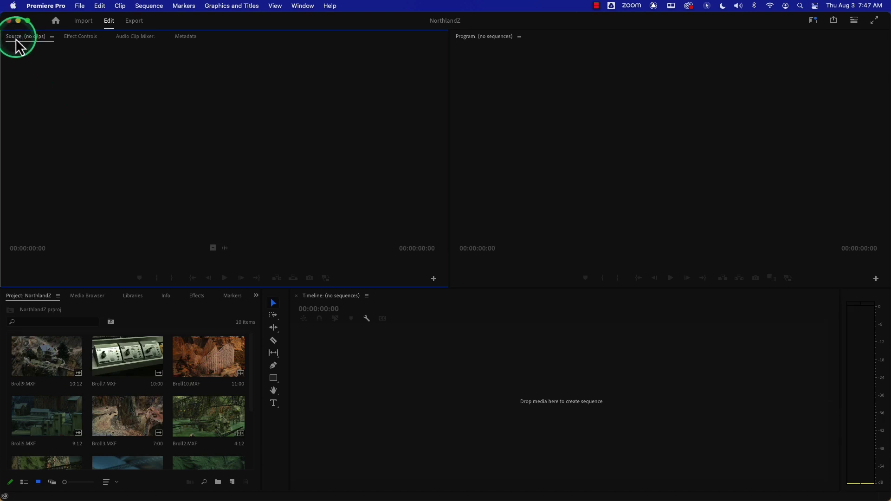
Step: Dock the Source monitor in its own frame beside its former panel group, and dock the Timeline between the Source and Program monitors
drag(15, 38, 132, 122)
drag(16, 36, 441, 139)
right_click(441, 138)
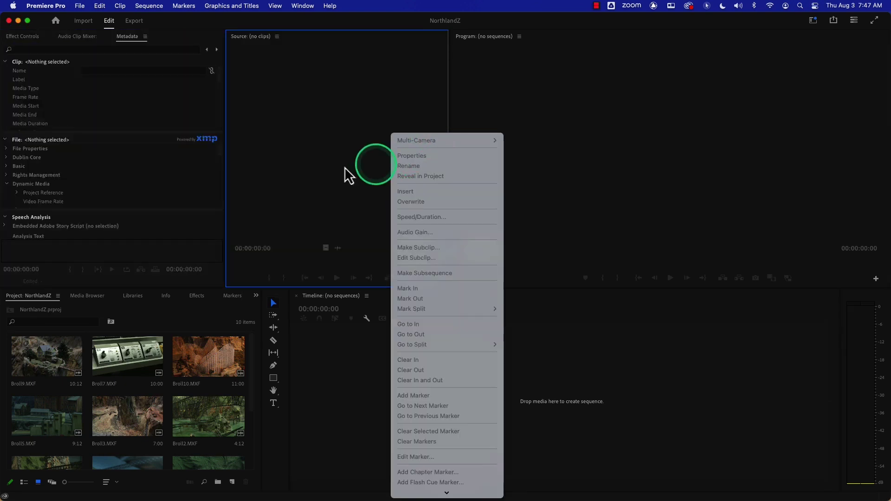
click(286, 157)
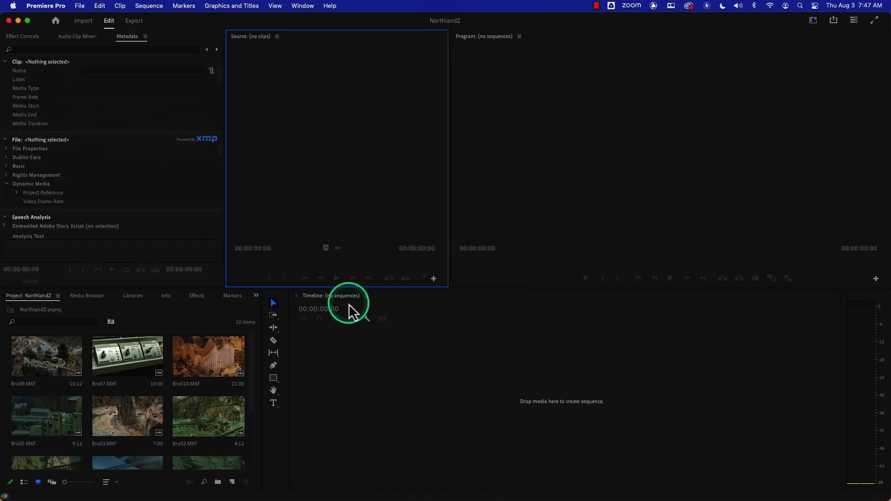
drag(391, 298, 463, 199)
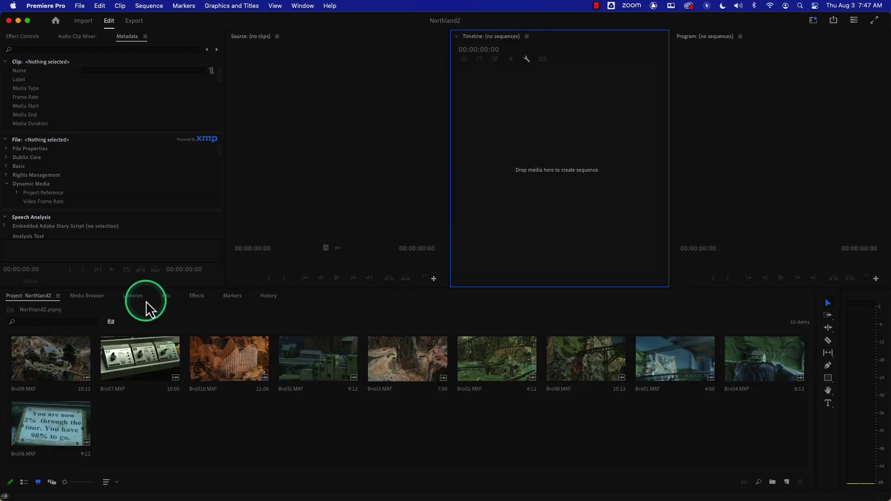
Step: Close the Program monitor and dock the Tools panel between the Source monitor and the Timeline
click(740, 37)
click(756, 47)
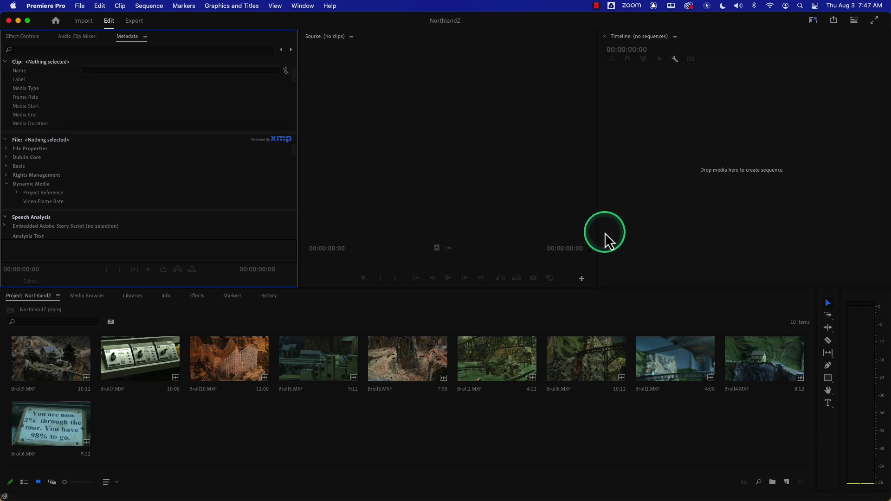
drag(831, 305, 604, 191)
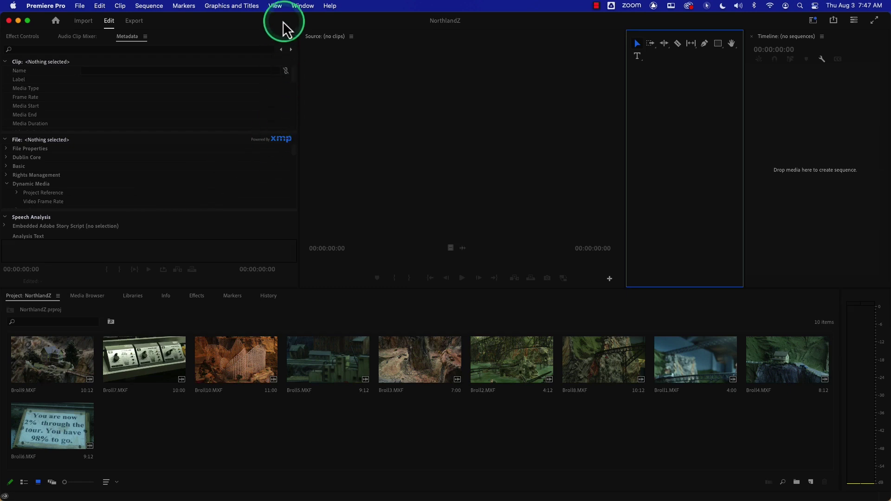
Step: Reset the rearranged Editing workspace to its saved layout
click(302, 6)
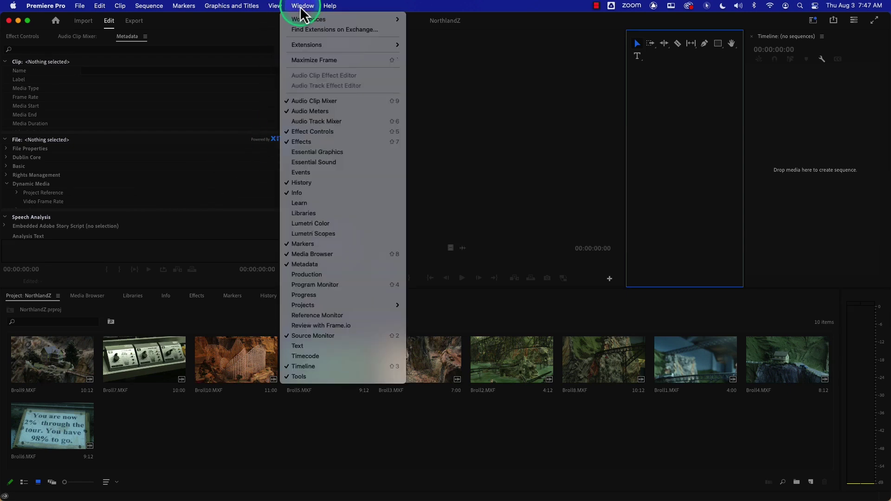
mouse_move(307, 19)
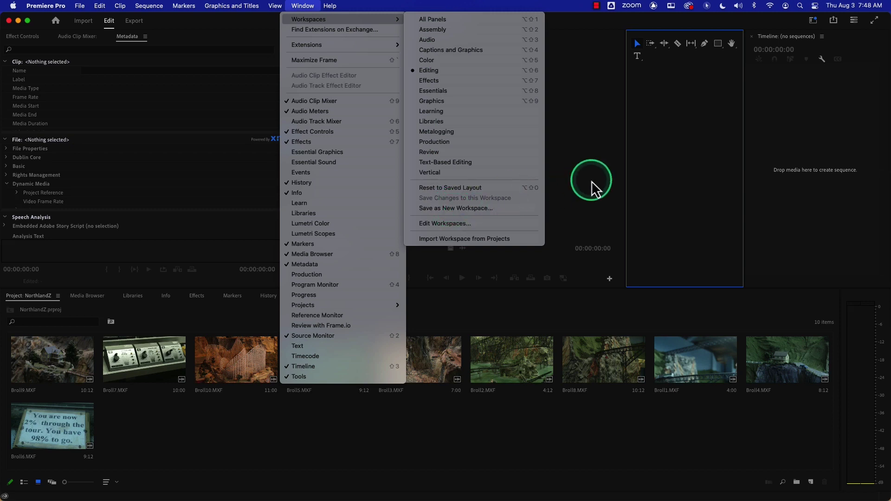
click(584, 110)
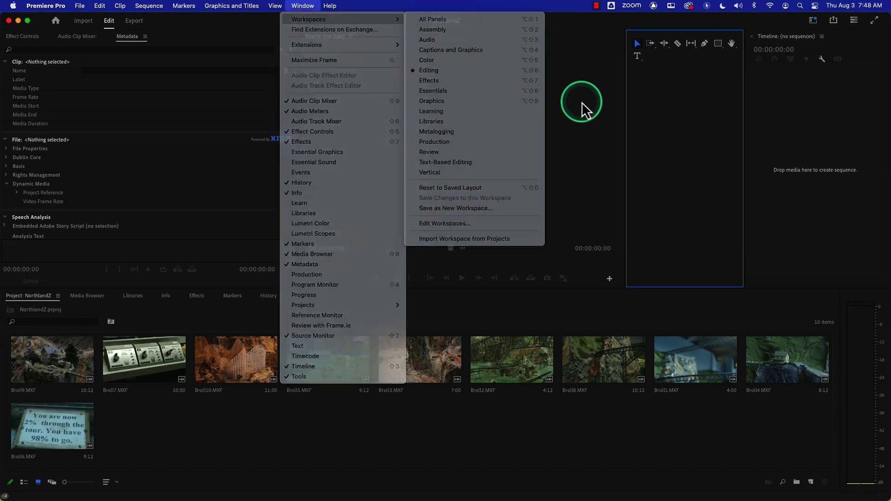
click(302, 6)
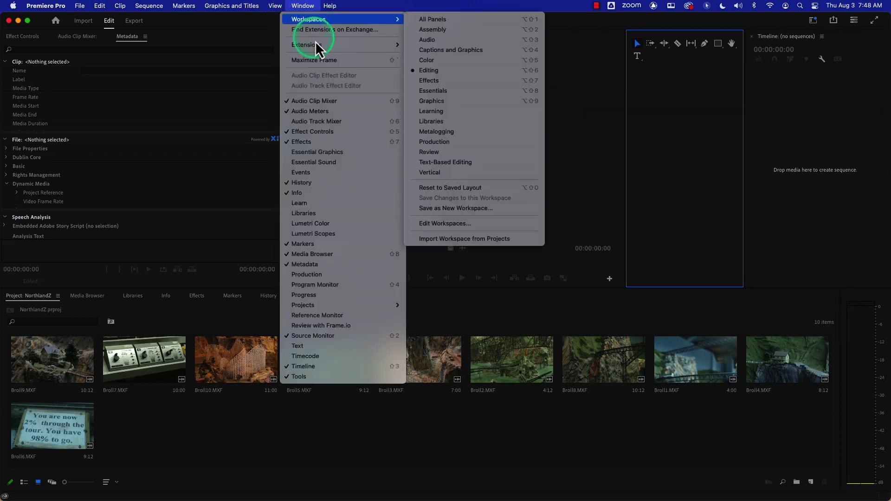
mouse_move(316, 21)
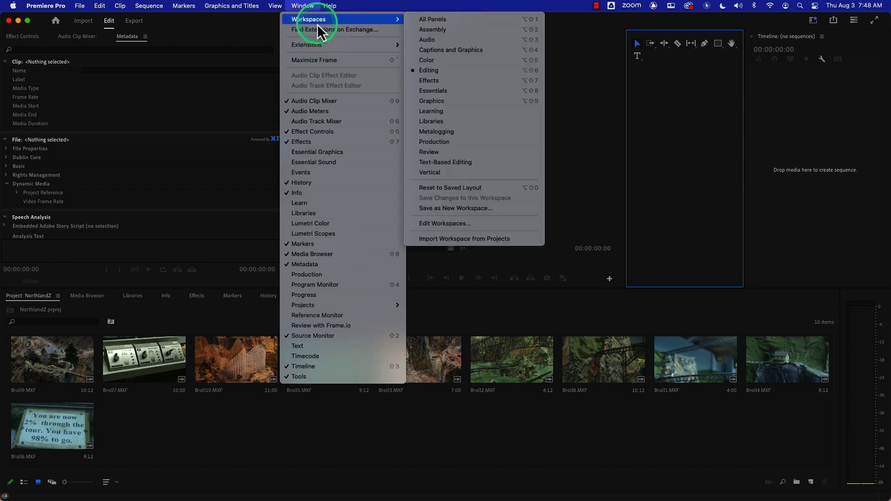
click(459, 189)
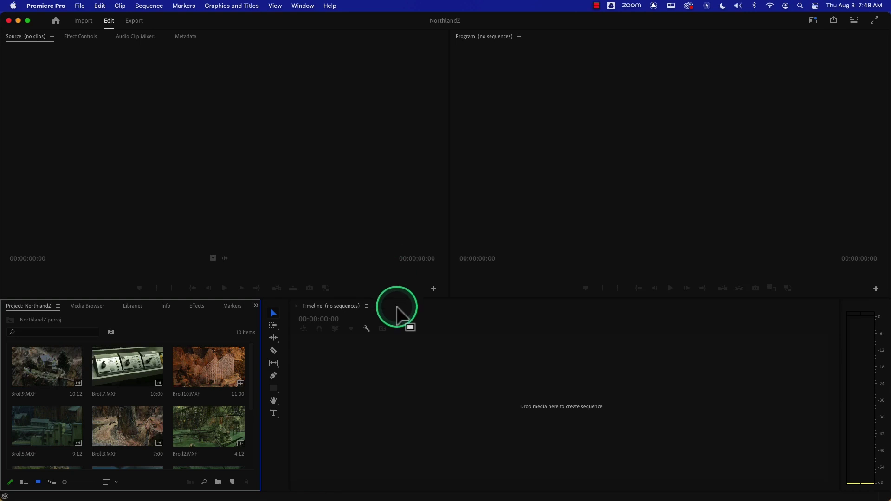
Step: Arrange a taller Timeline across the full width above the other panels, with the Source monitor in the Project panel group and the Program monitor beside it
drag(390, 309, 370, 76)
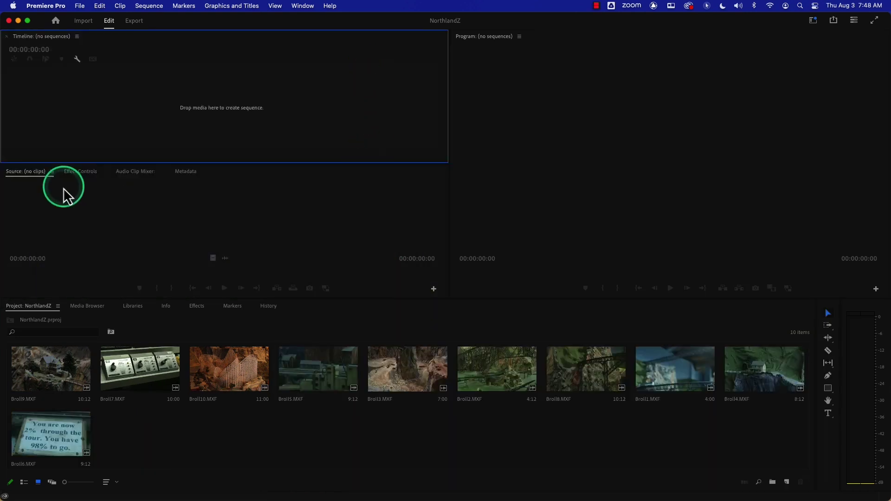
drag(15, 172, 110, 308)
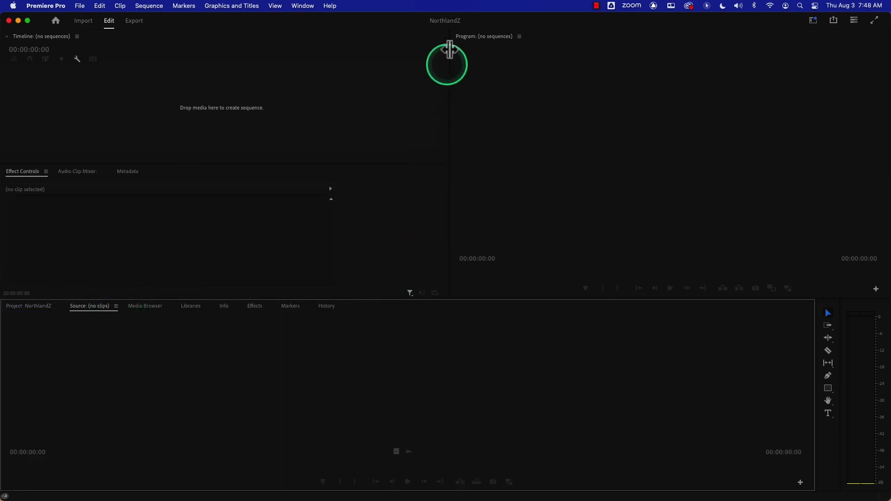
drag(464, 37, 807, 383)
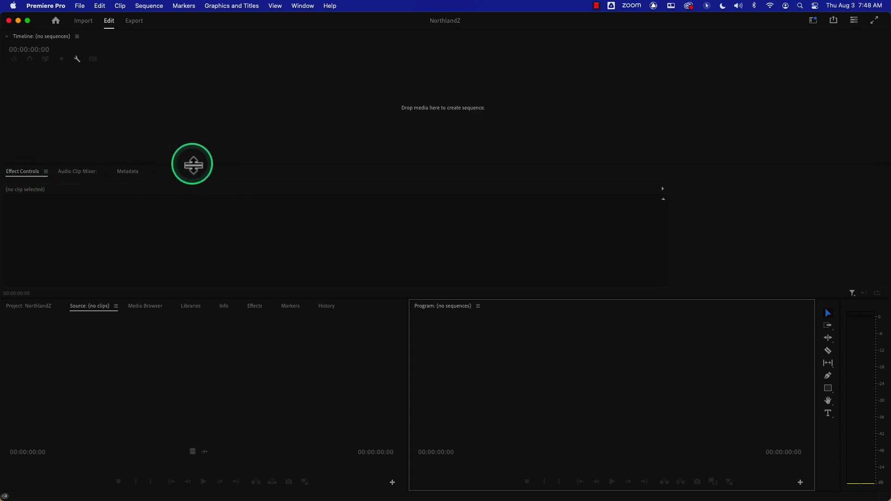
drag(193, 165, 201, 207)
Step: Move the Audio Clip Mixer, Metadata and Effect Controls panels into the Project panel group
click(79, 215)
drag(81, 225, 355, 306)
drag(68, 215, 338, 310)
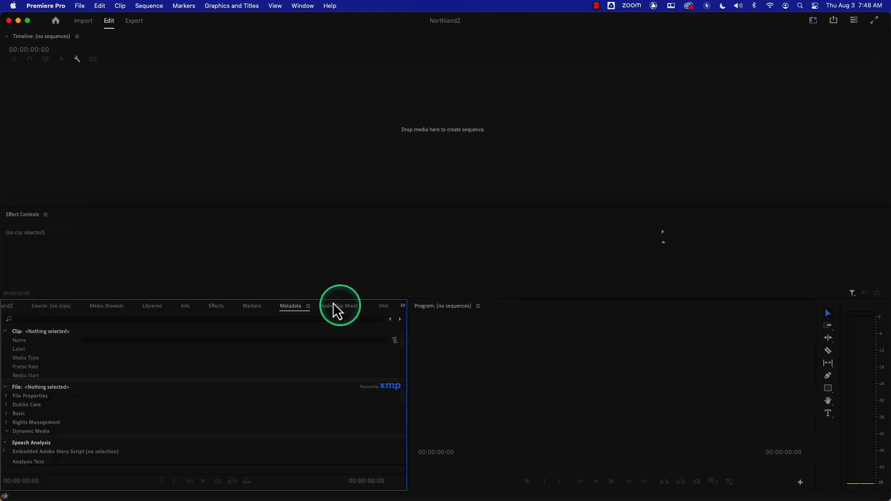
drag(30, 216, 256, 311)
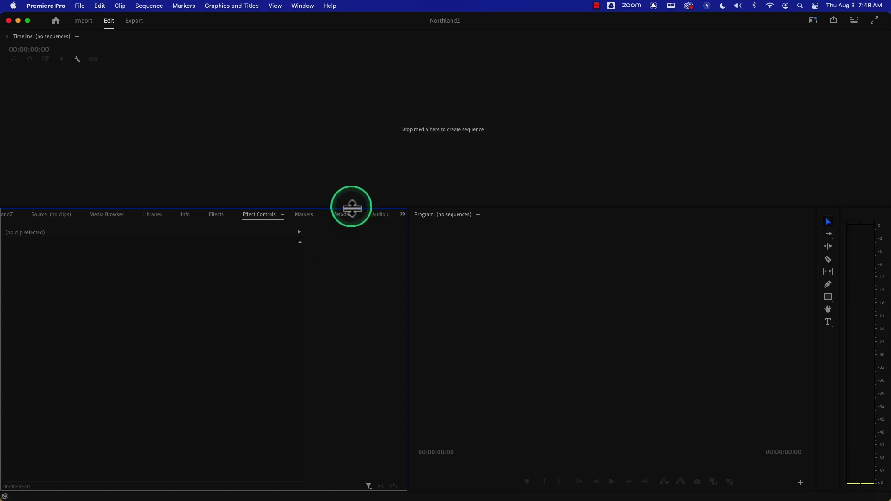
Step: Enlarge the Timeline by lowering the divider beneath it, and bring the Source monitor to the front of its group
drag(351, 208, 344, 250)
click(48, 256)
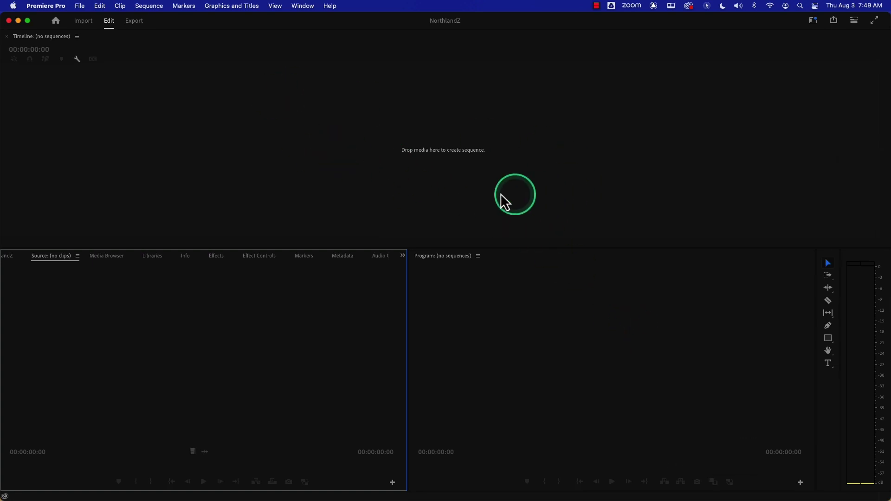
Step: Save the custom panel layout as a new workspace named Roger That
click(310, 7)
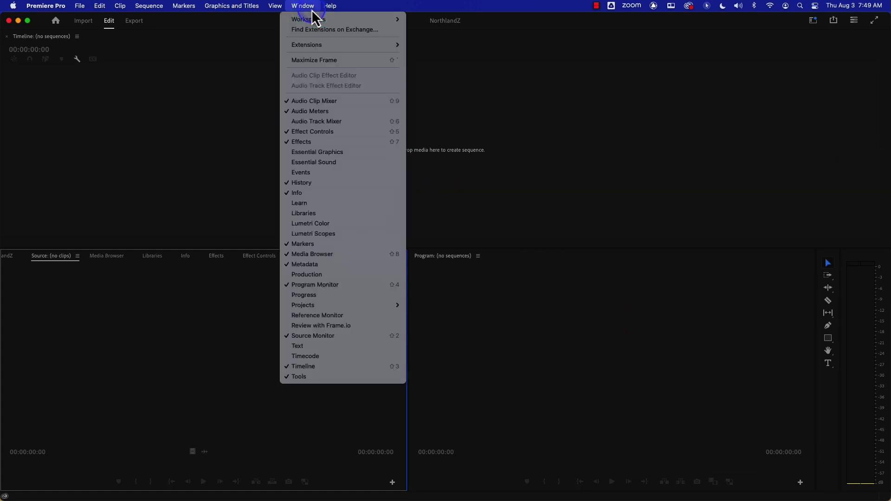
mouse_move(358, 23)
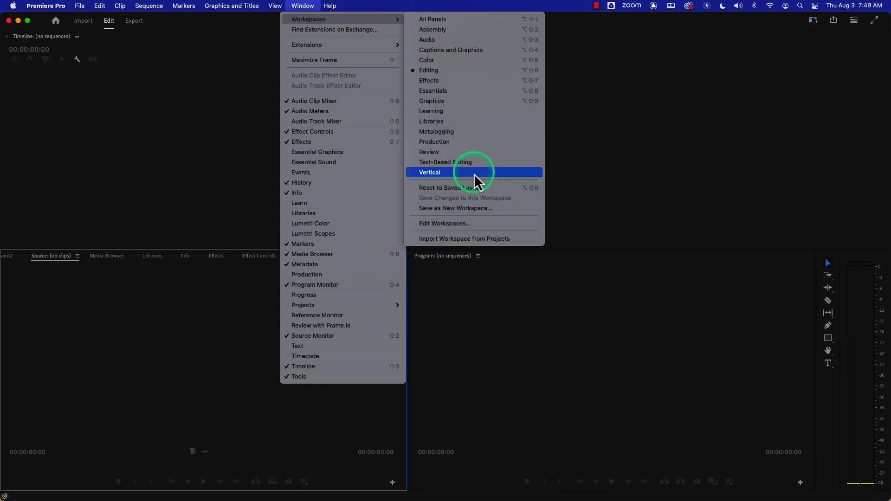
click(472, 214)
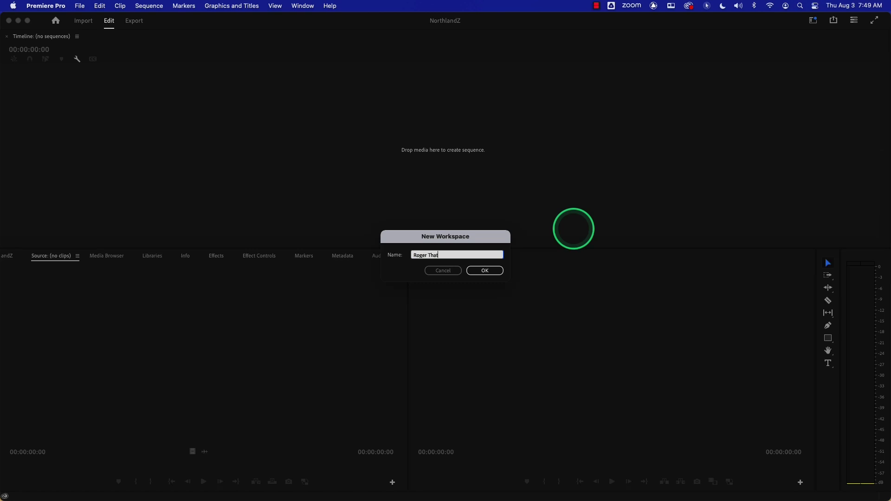
click(485, 271)
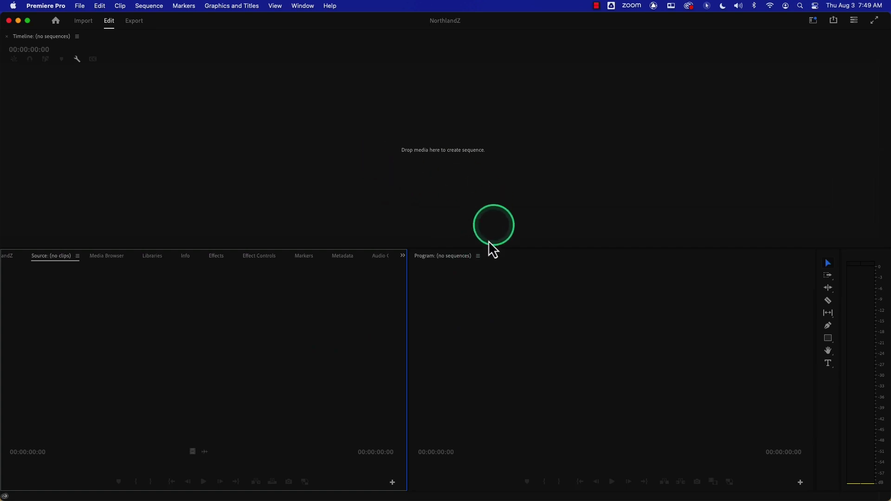
Step: Switch to the Editing workspace and reset it to its saved layout
click(305, 6)
mouse_move(311, 19)
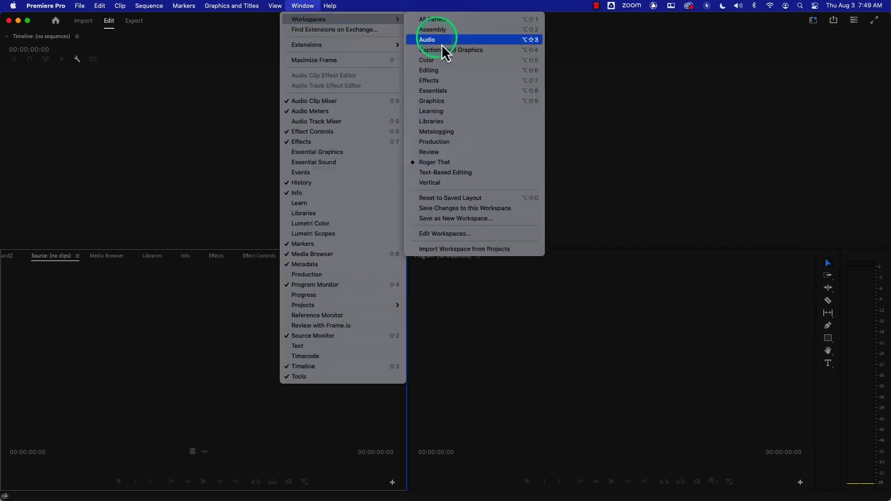
click(444, 73)
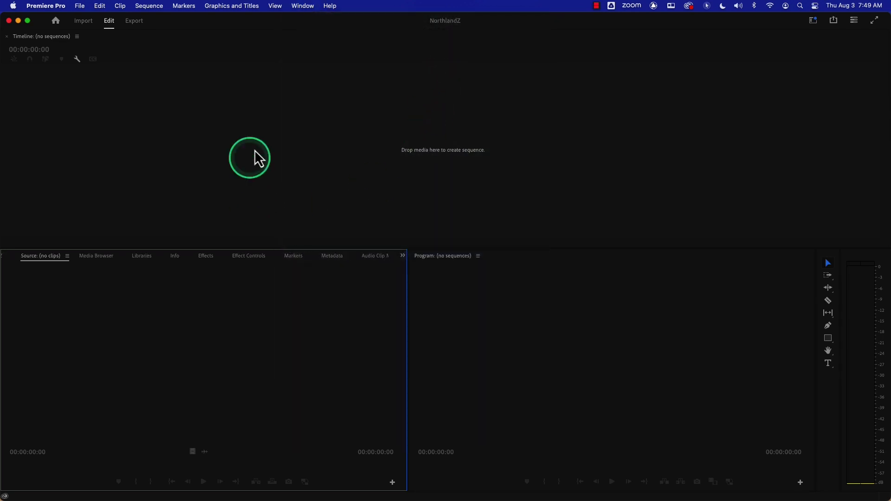
click(304, 6)
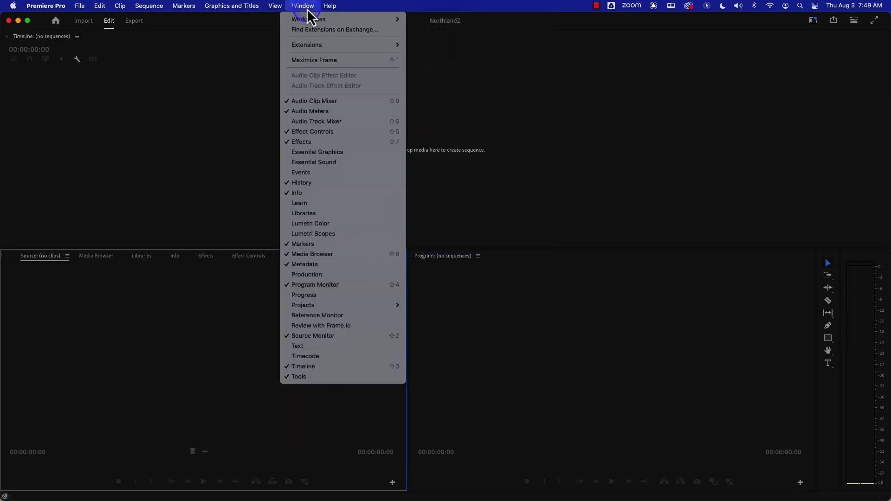
mouse_move(312, 20)
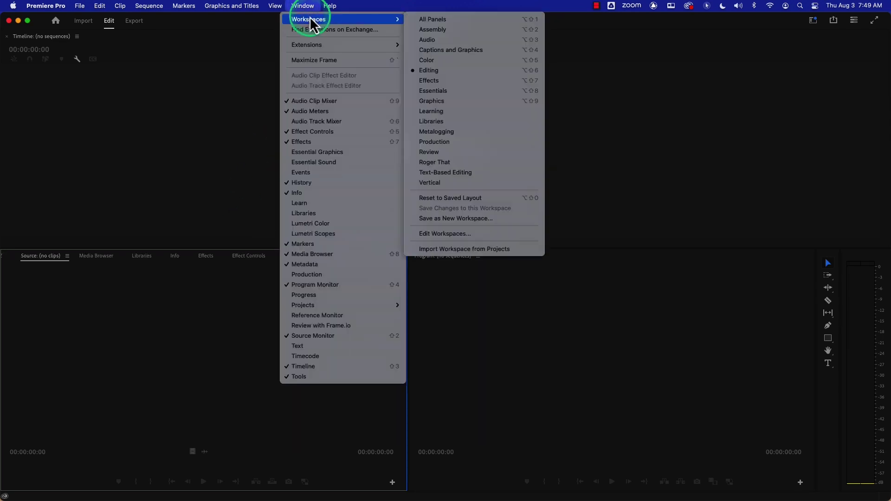
click(480, 199)
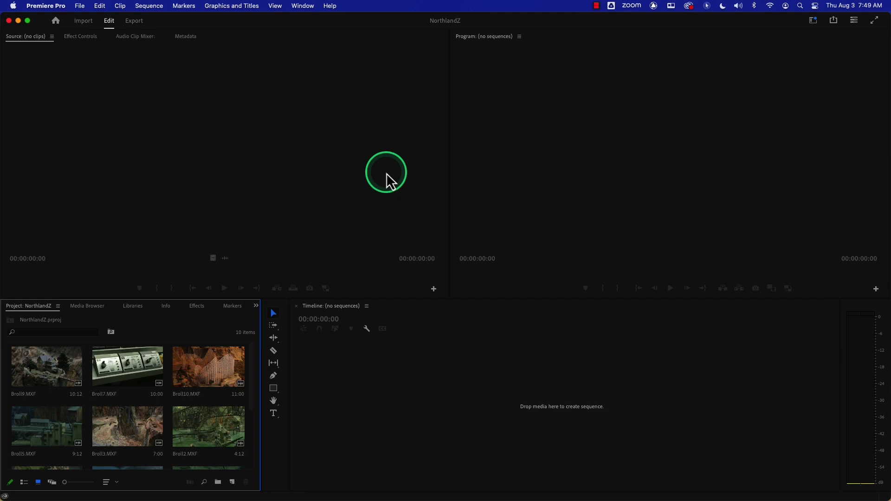
Step: Close the Timeline panel and bring it back by resetting the Editing workspace
click(297, 307)
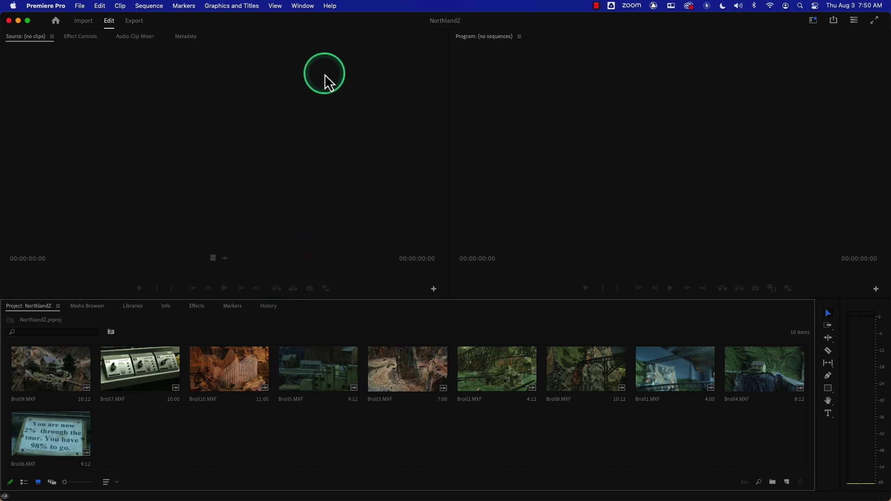
click(294, 9)
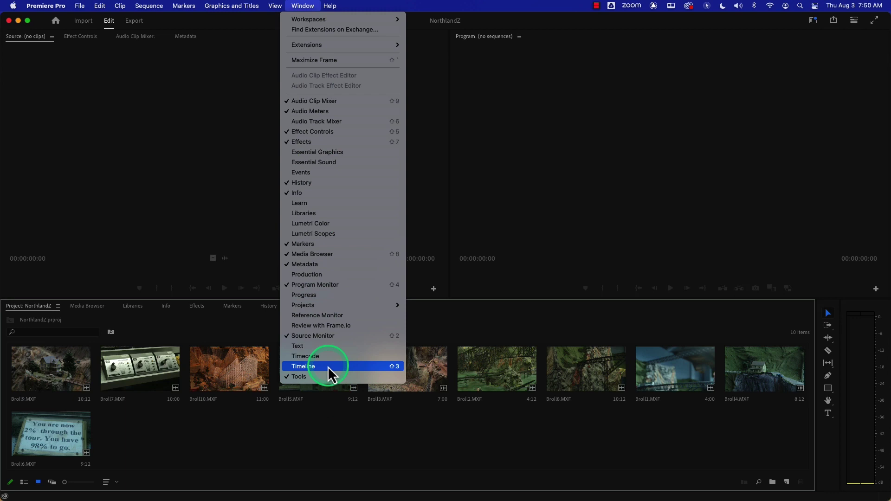
key(Escape)
click(310, 7)
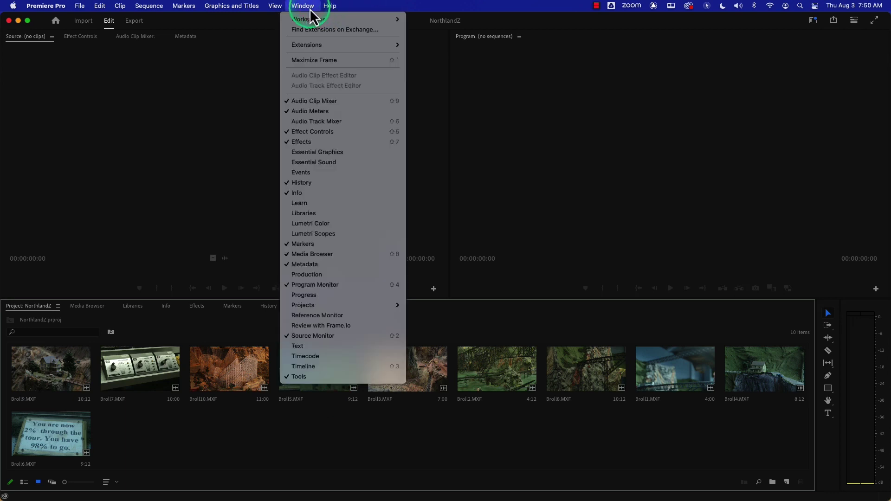
mouse_move(317, 21)
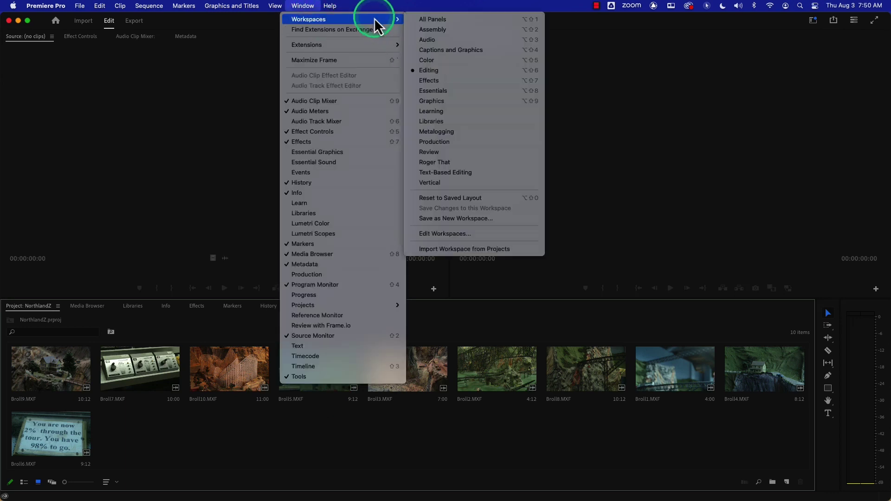
click(457, 205)
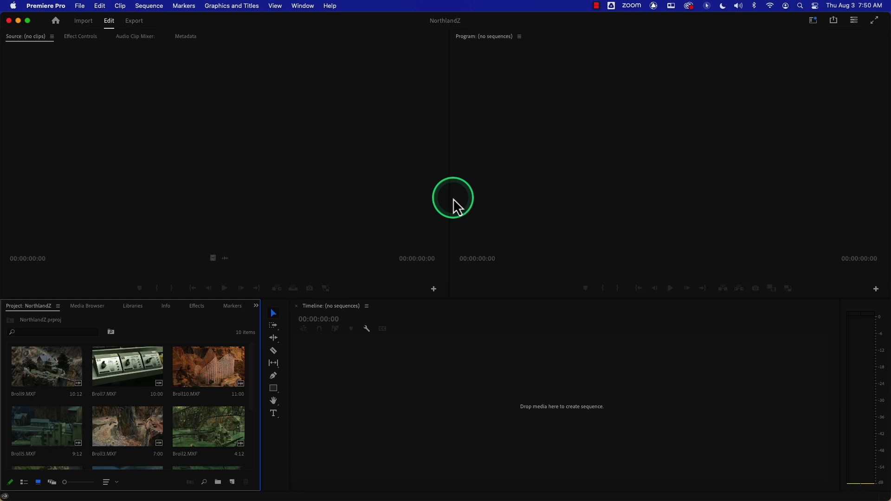
Step: Review the list of workspaces and layout options in the workspace switcher and close it without choosing one
click(814, 23)
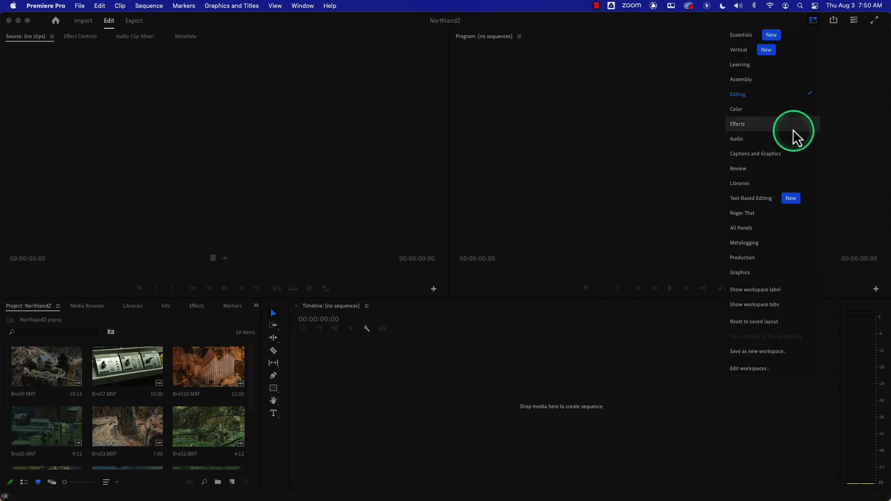
click(499, 143)
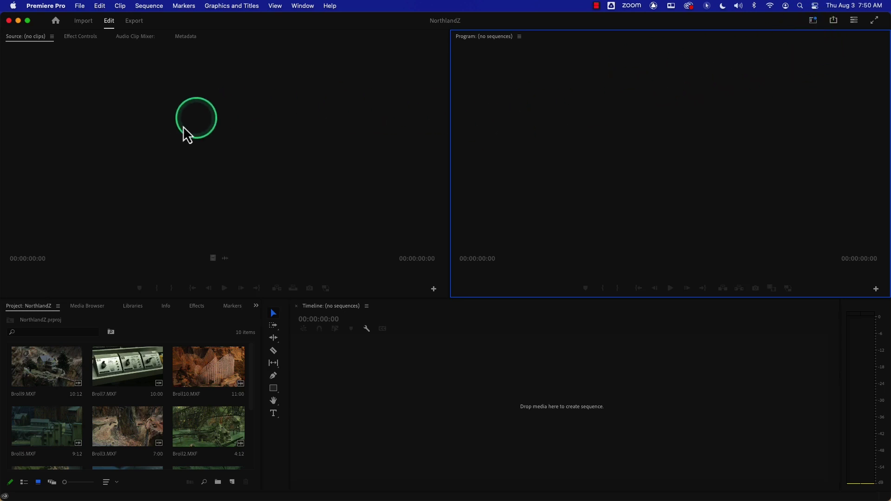
Step: Return to the Import page and select the Interview1, Interview2 and Interview3 clips from Northlandz Media
click(84, 22)
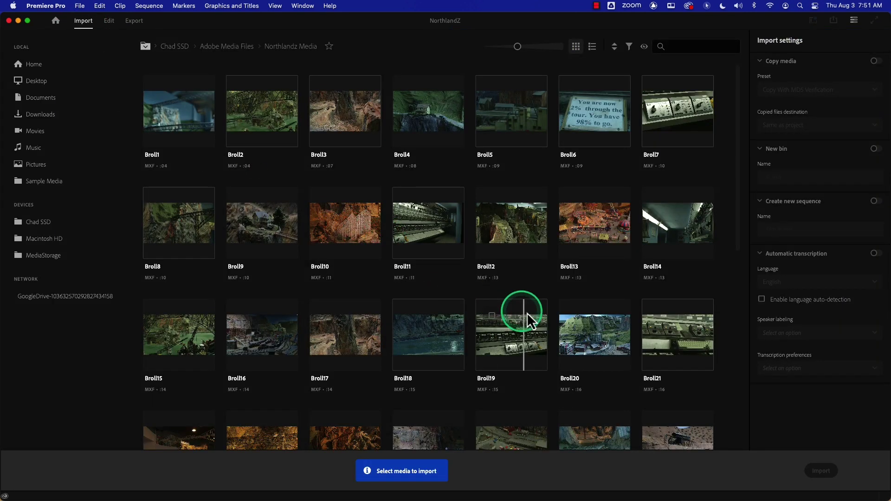
drag(743, 227, 743, 434)
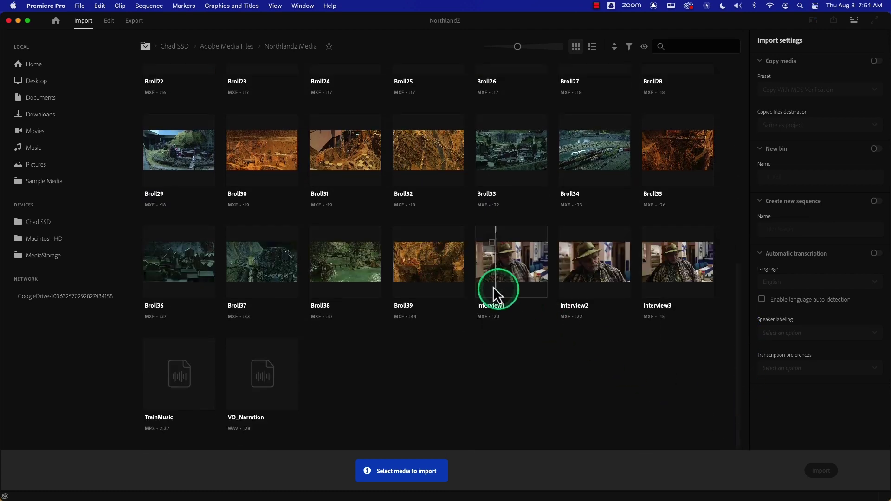
click(513, 268)
click(595, 271)
click(686, 280)
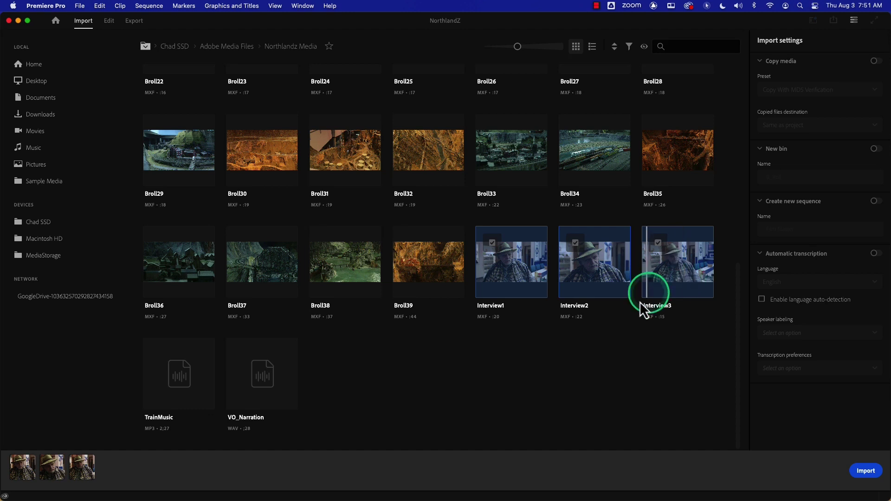
Step: Import the selected interview clips into a new bin named Interviews
click(875, 149)
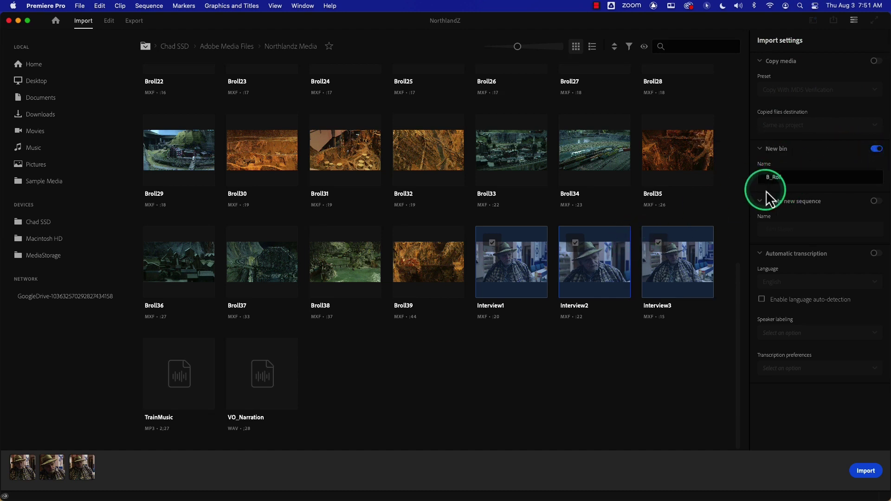
drag(786, 177, 756, 178)
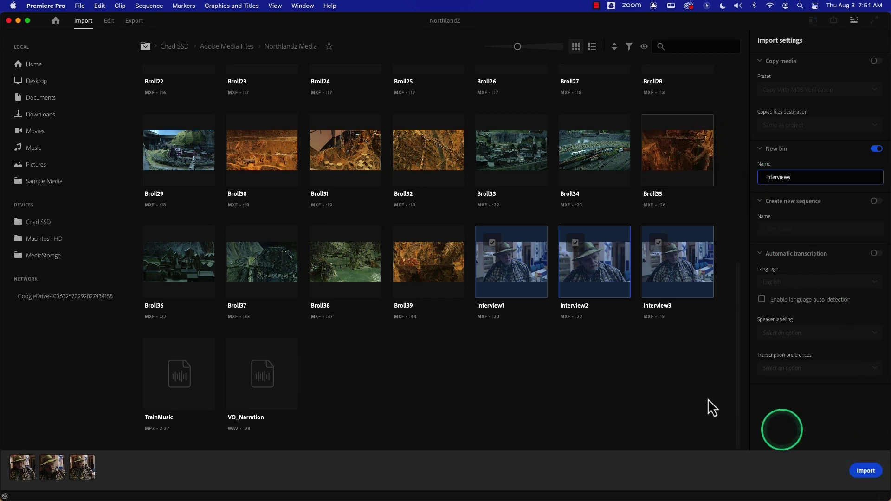
drag(739, 289, 731, 358)
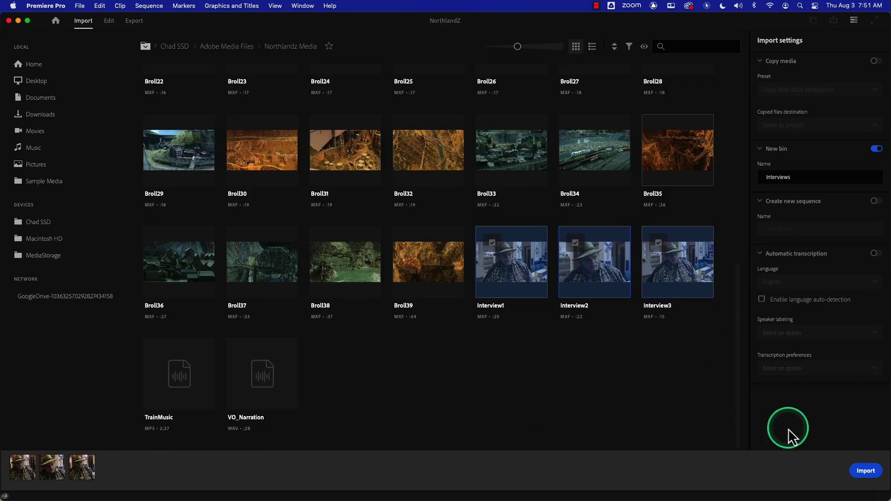
click(866, 471)
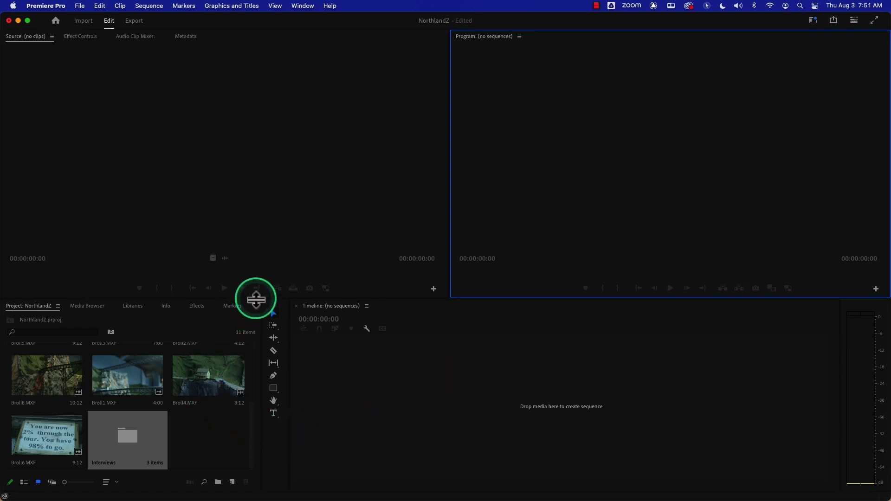
Step: Enlarge the Project panel in height and width to show all its clips, and make it the active panel
drag(256, 299, 271, 202)
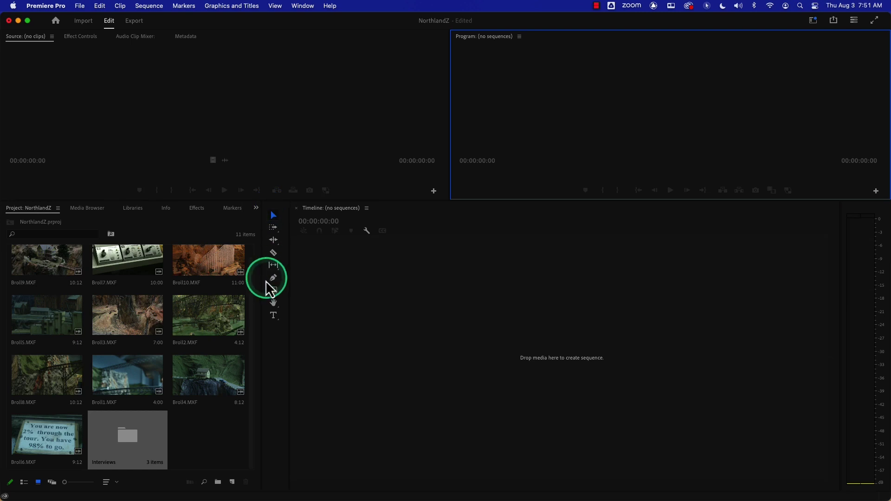
drag(263, 279, 348, 286)
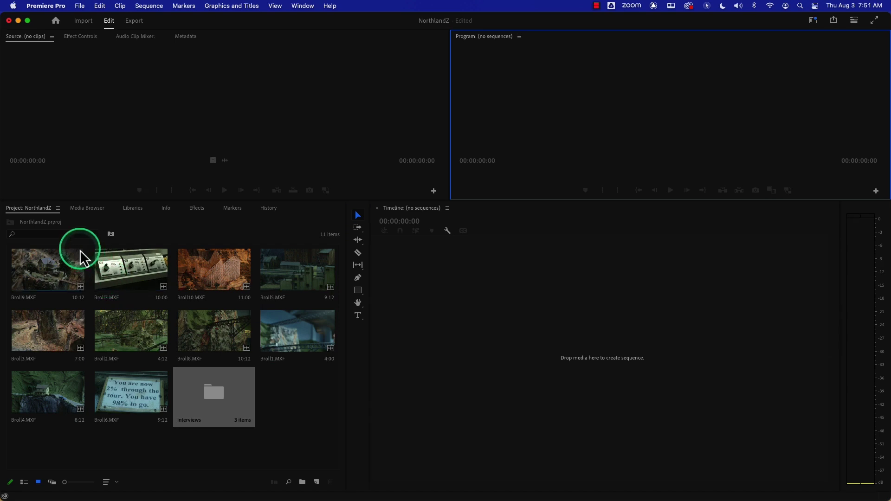
click(38, 216)
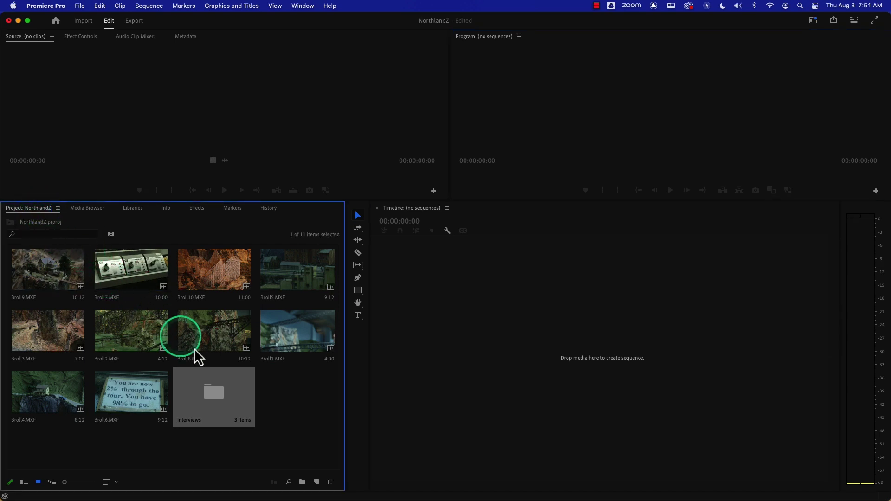
Step: Maximize the Timeline panel to full window and restore it to its normal size twice
click(444, 342)
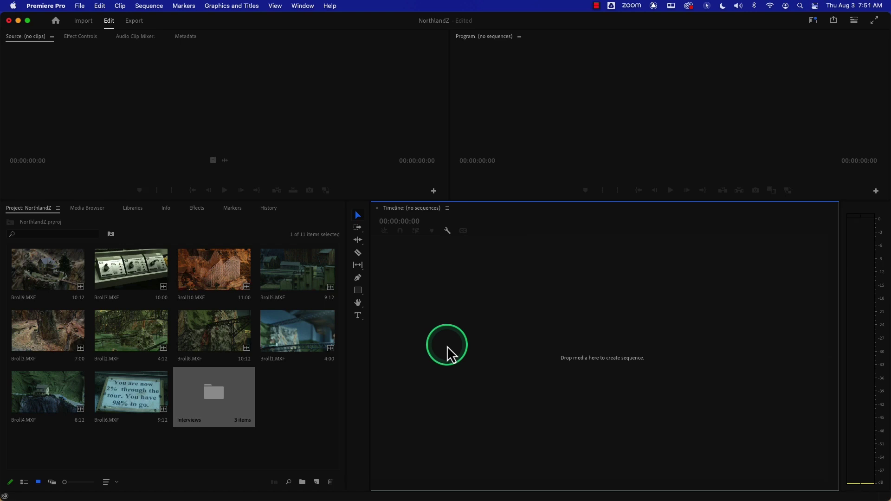
key(grave)
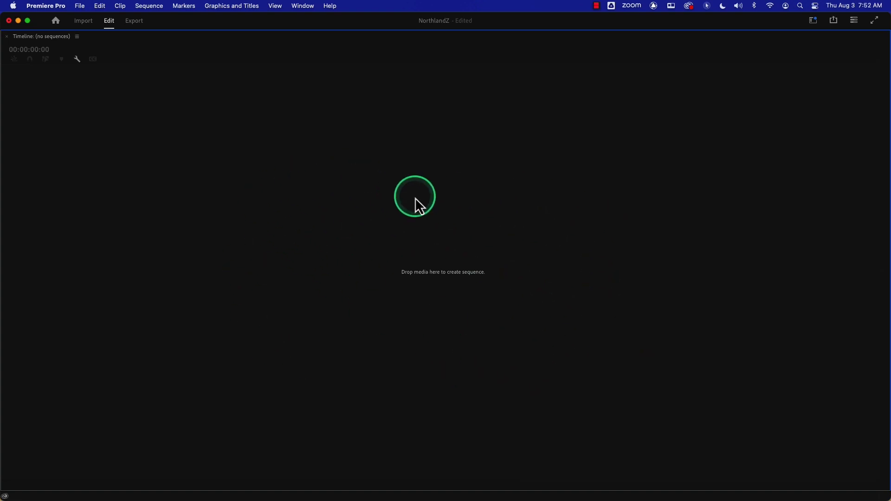
key(grave)
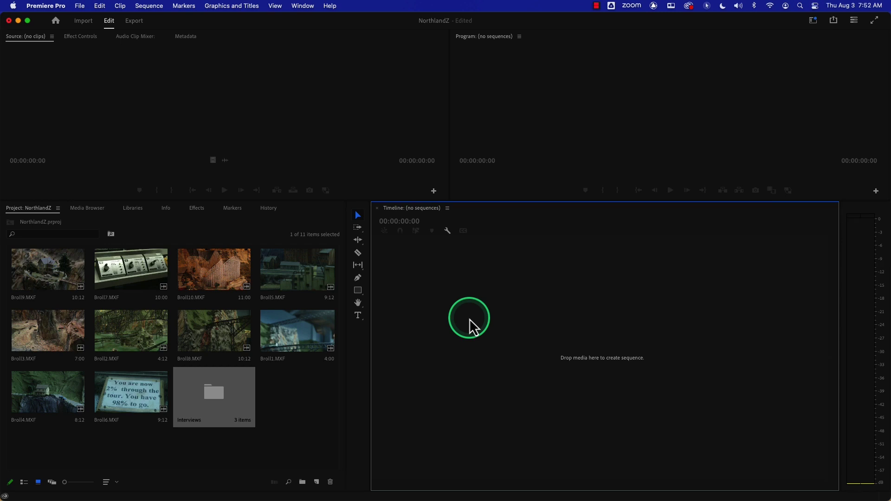
key(grave)
key(grave)
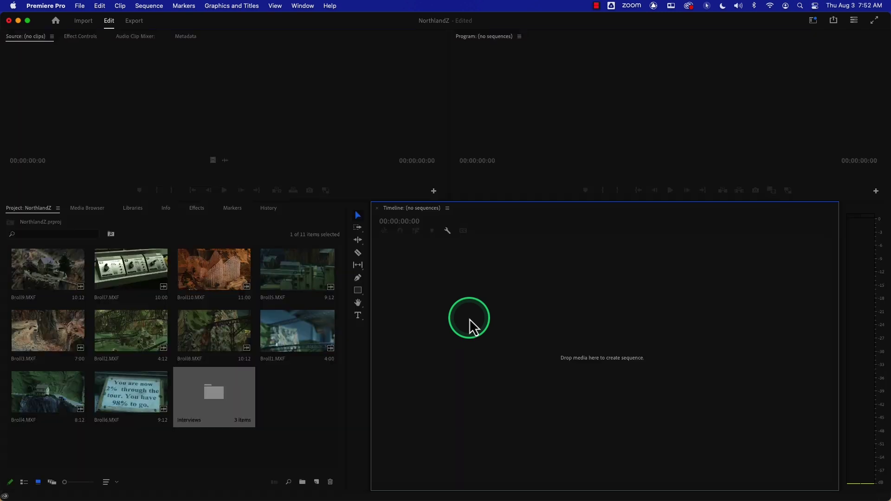
Step: Maximize the Project panel to fill the window and select the Interviews bin
click(307, 409)
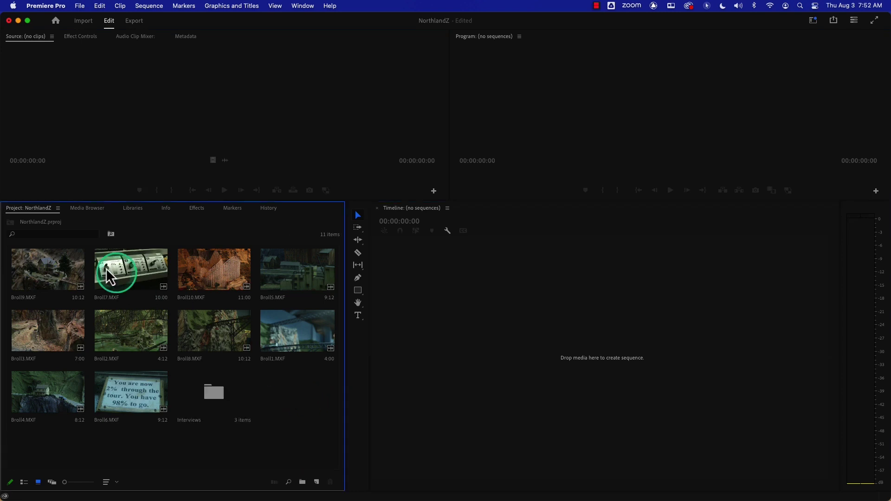
double_click(30, 209)
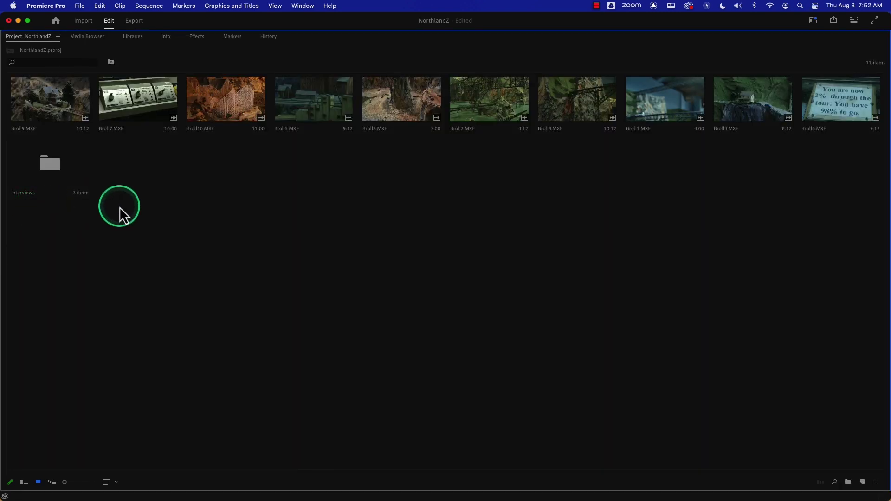
click(61, 165)
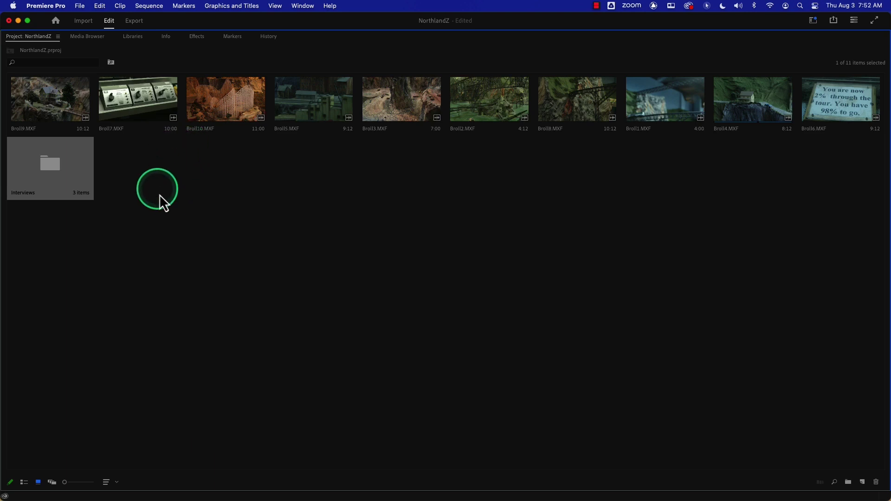
Step: Look at the Bin command among the options for creating new items, without choosing it
click(80, 5)
mouse_move(83, 19)
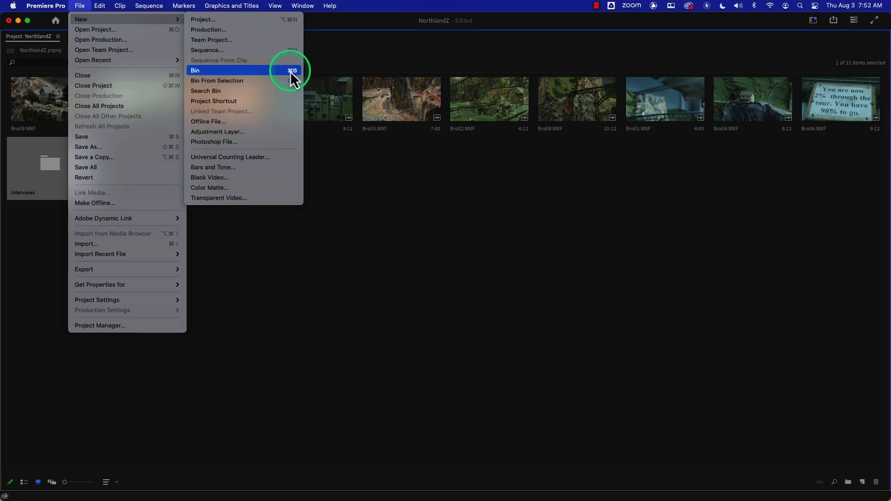
click(315, 182)
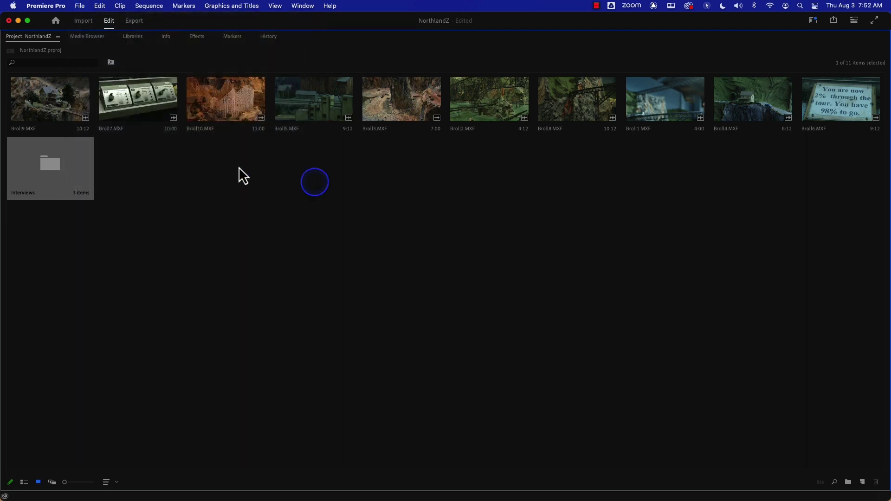
Step: Select all ten B-roll clips and check the Bin From Selection command without running it
click(63, 105)
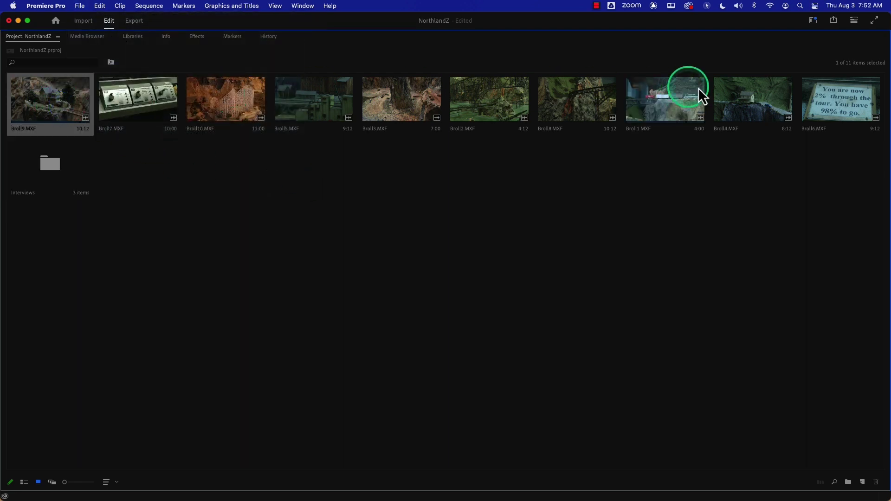
shift+click(847, 107)
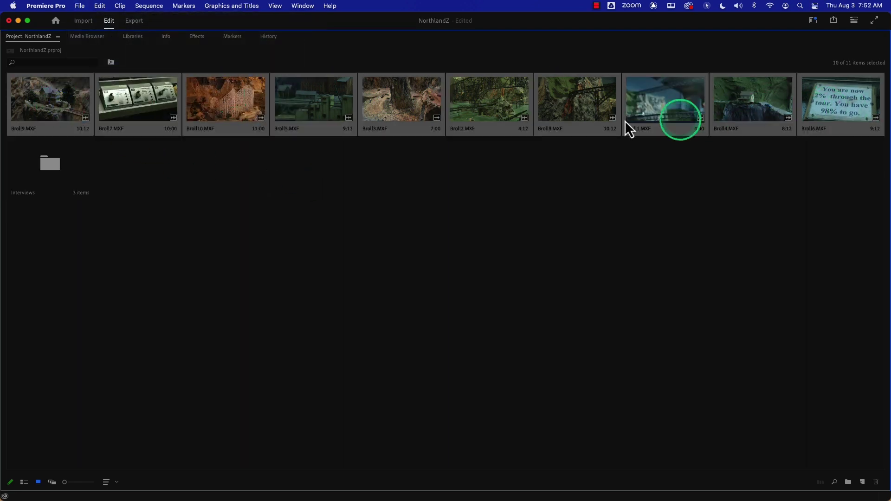
click(78, 6)
mouse_move(93, 21)
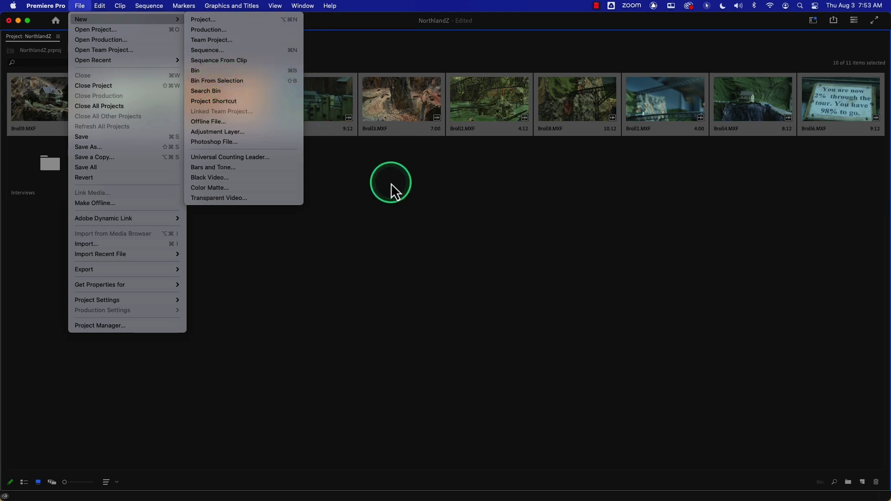
click(373, 182)
Step: Deselect the clips and look at the New Bin option for the empty project area without using it
click(241, 196)
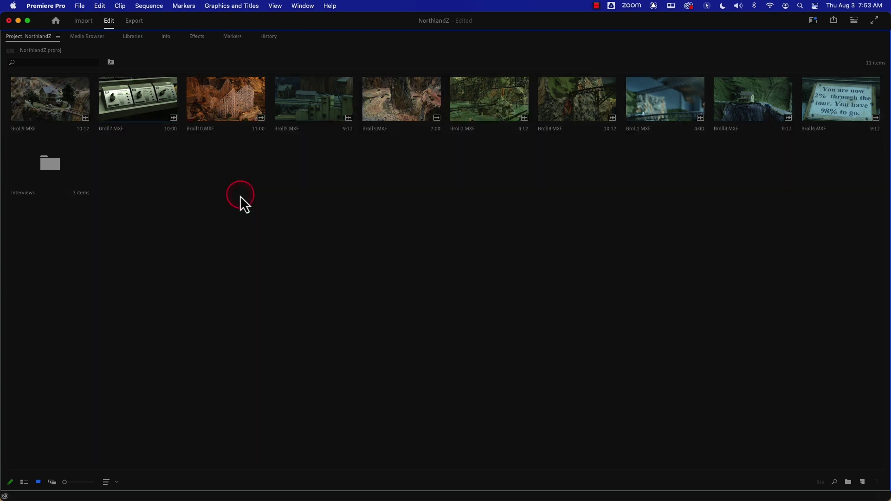
right_click(241, 196)
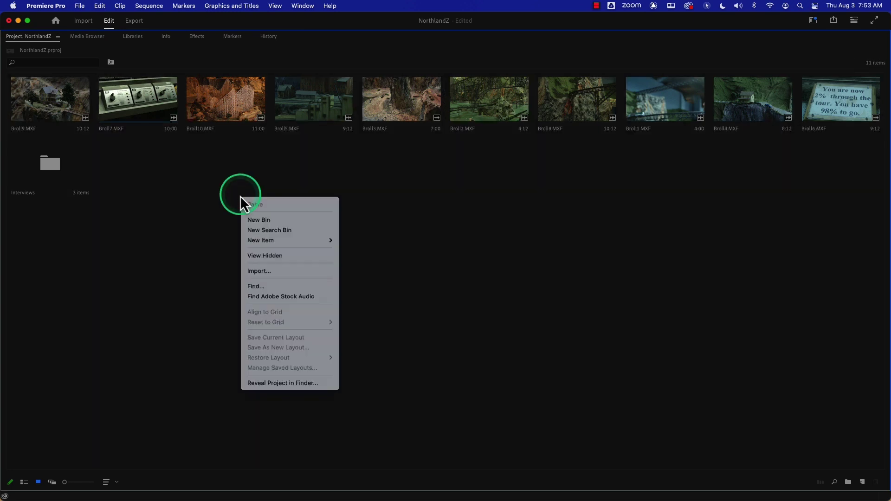
click(205, 208)
Step: Select all ten B-roll clips and group them with New Bin From Selection
click(69, 104)
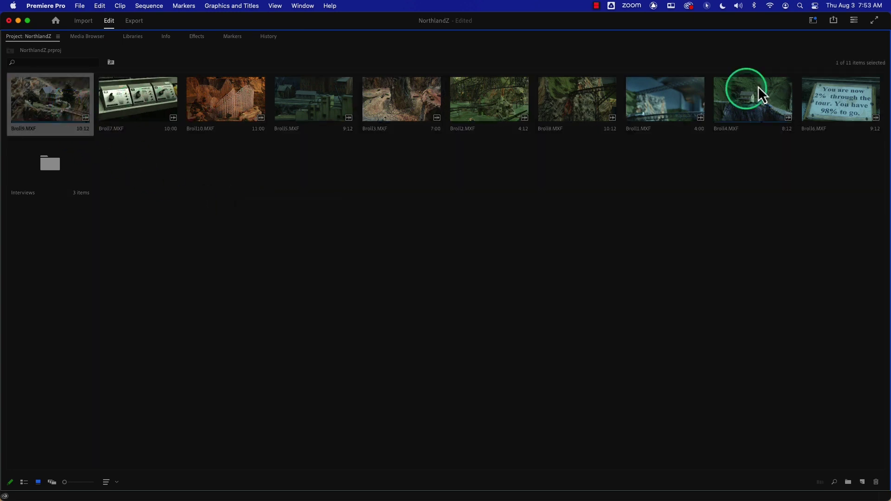
shift+click(817, 99)
right_click(636, 95)
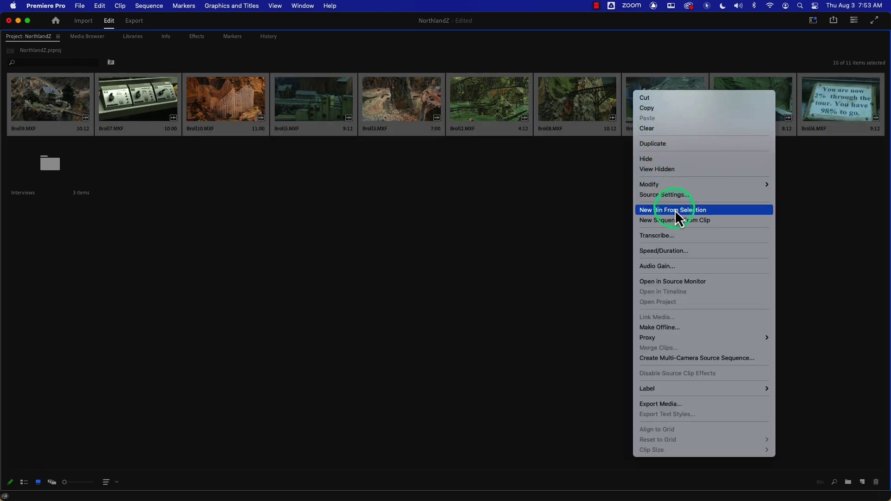
click(506, 220)
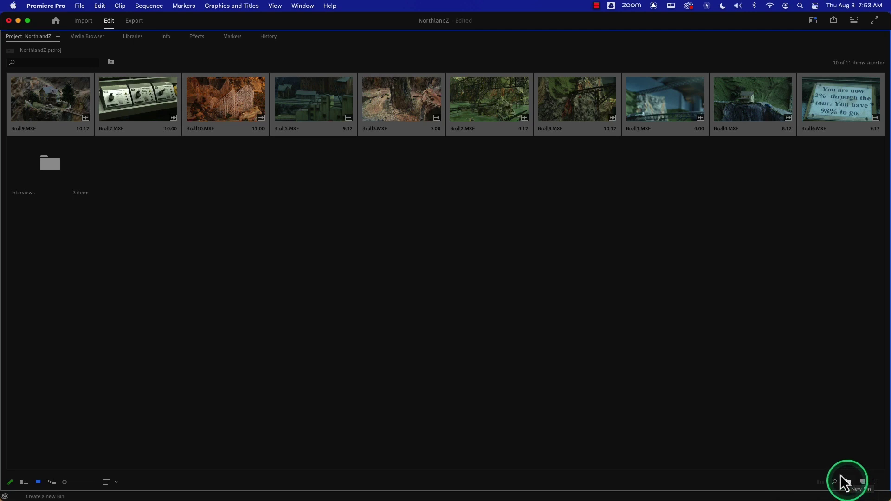
right_click(146, 96)
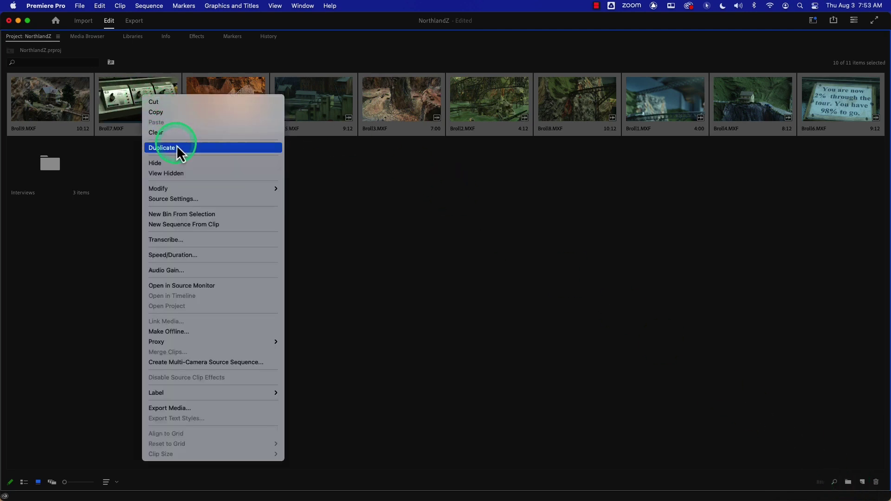
click(192, 214)
Step: Rename the new bin holding the B-roll clips as B_Roll, leaving the Interviews name unchanged
double_click(124, 130)
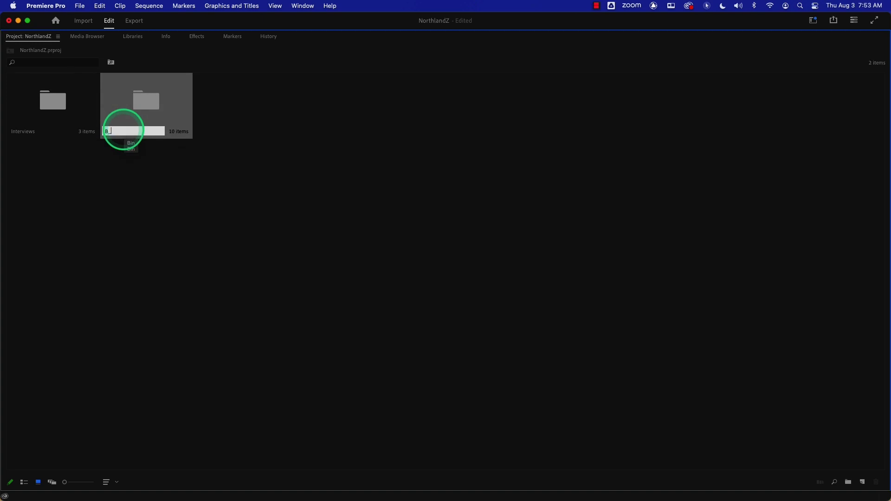
text(B_Roll)
key(Tab)
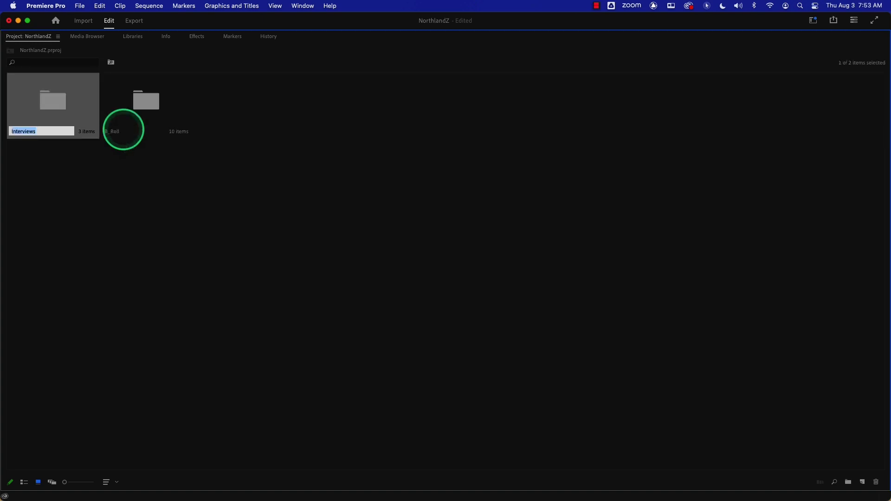
click(329, 194)
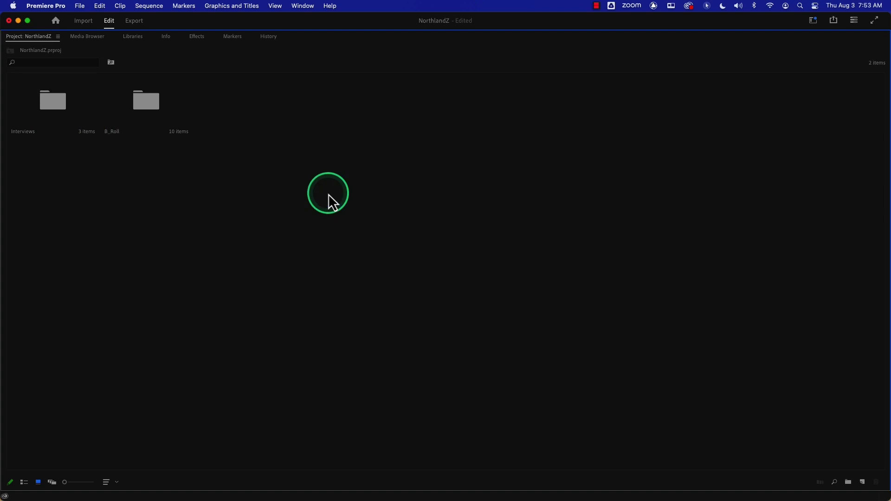
Step: Create an empty bin named Audio at the top level of the project
key(super+b)
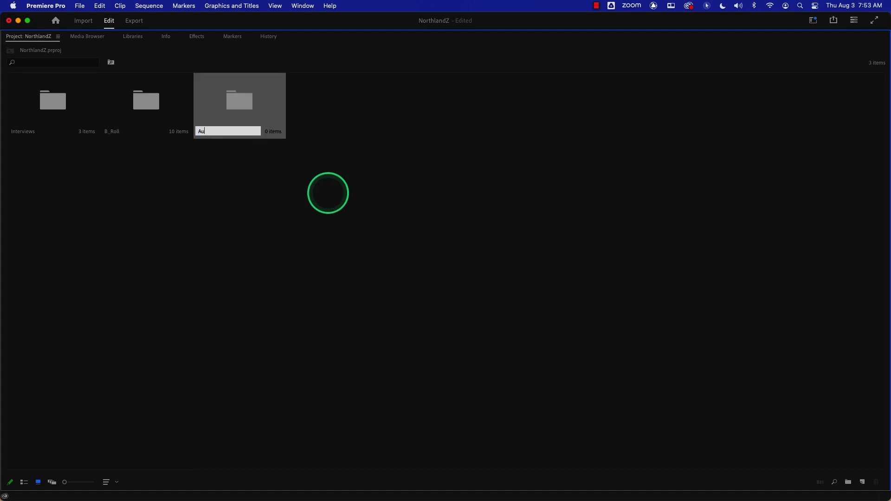
click(329, 194)
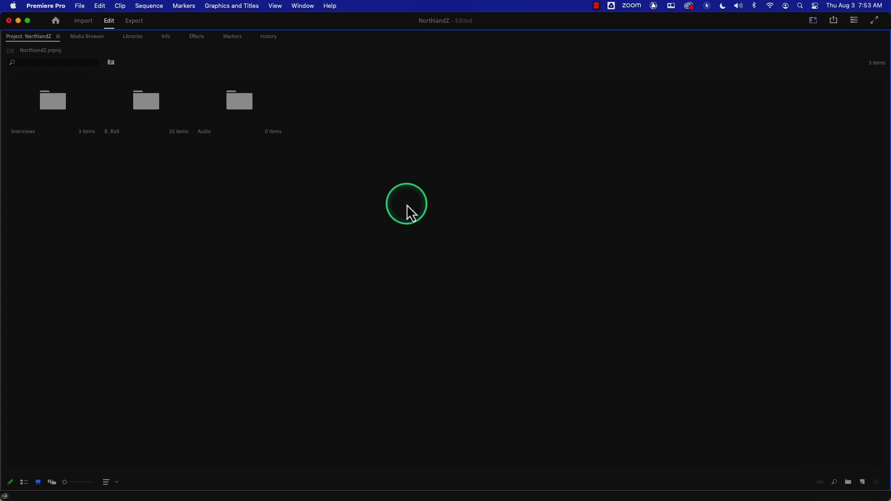
Step: Import TrainMusic and VO_Narration from the Northlandz Media folder into the Audio bin, with the New bin import setting turned off
click(242, 110)
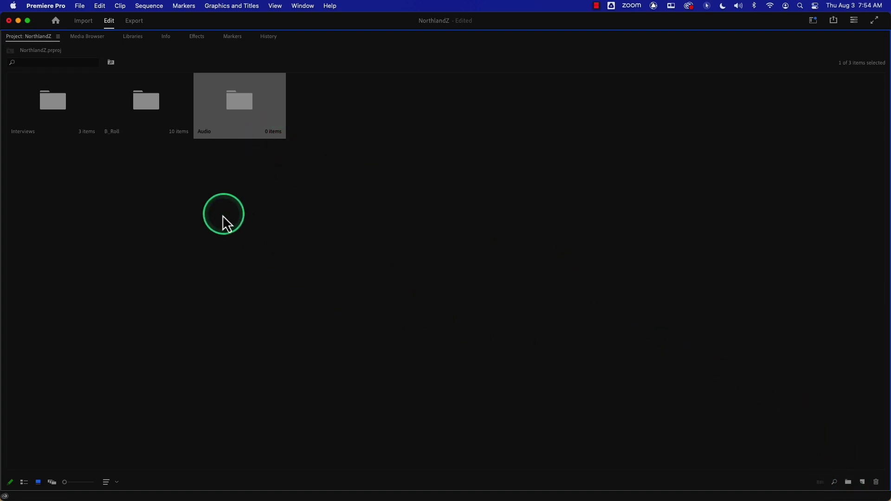
click(82, 20)
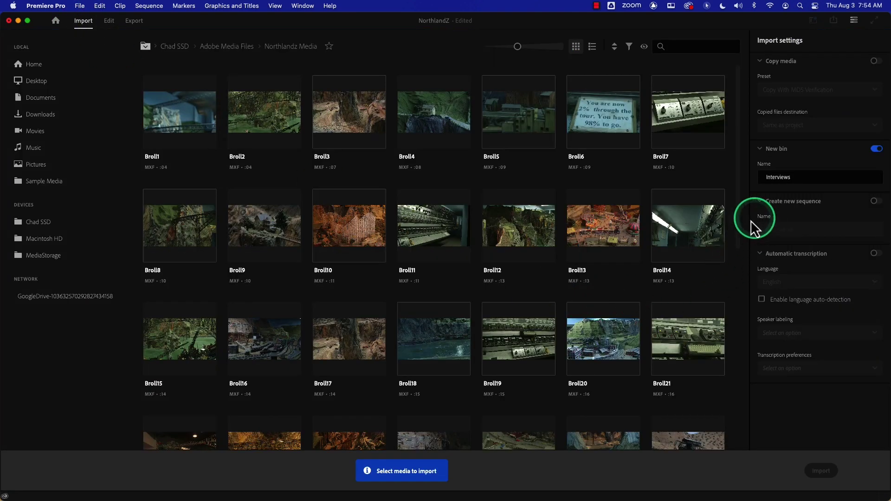
drag(740, 235, 728, 475)
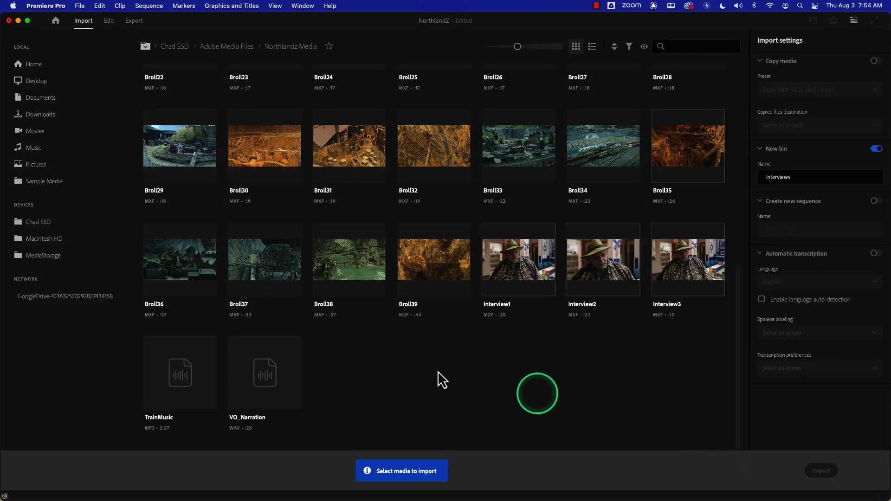
drag(347, 372, 151, 398)
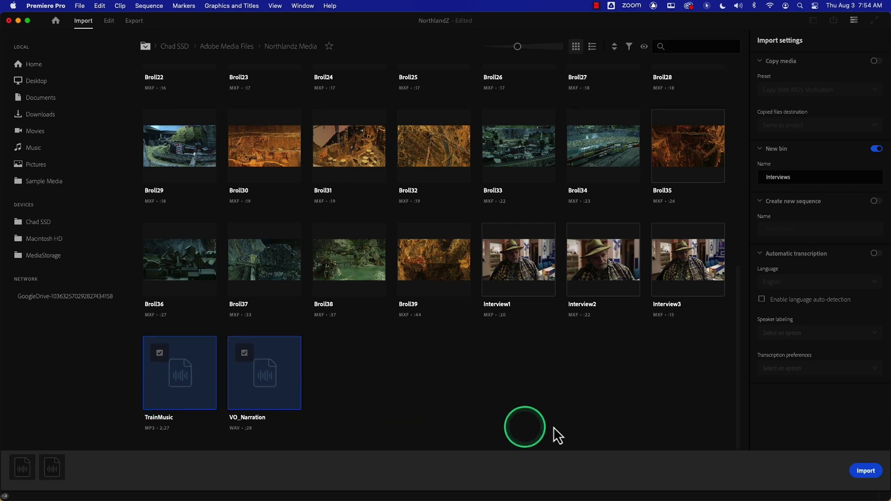
click(110, 22)
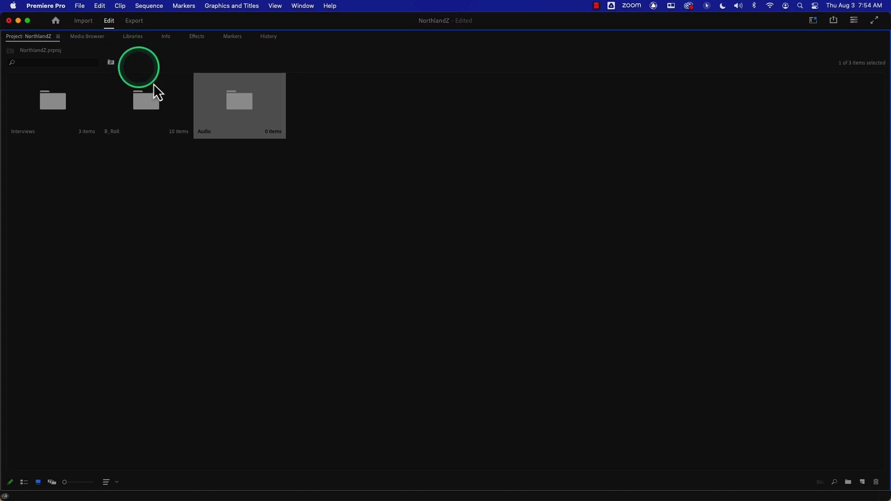
click(83, 21)
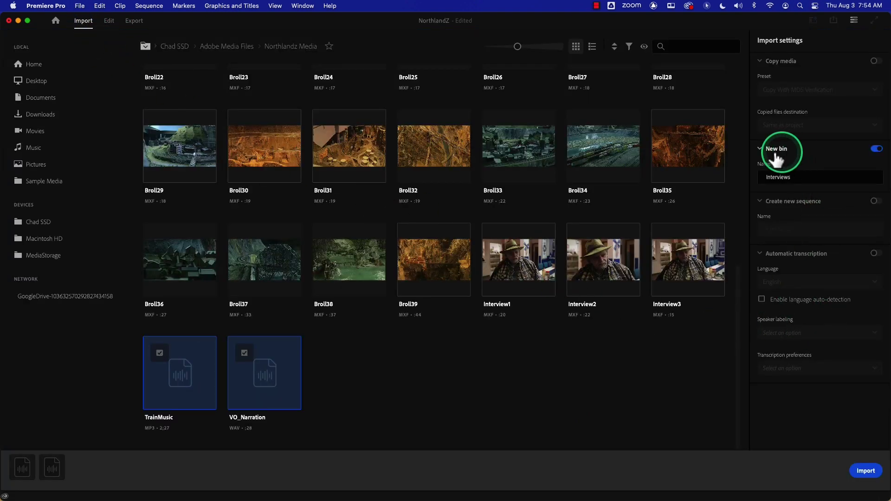
click(877, 150)
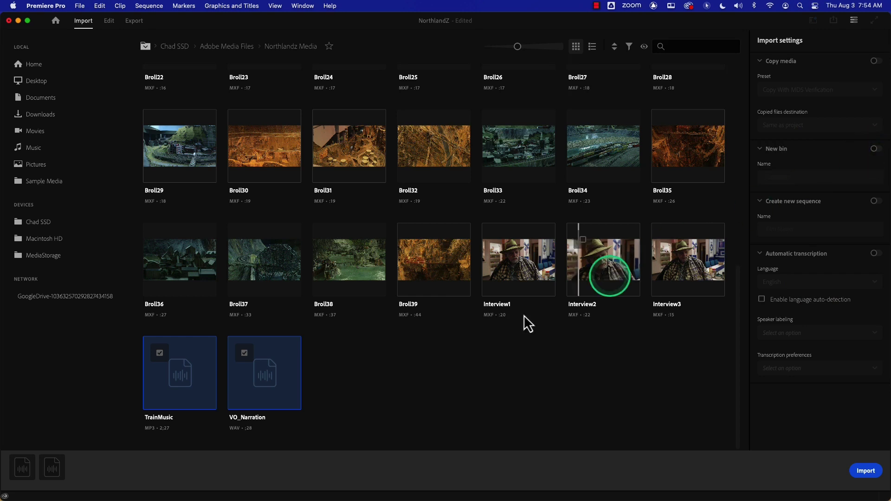
click(850, 477)
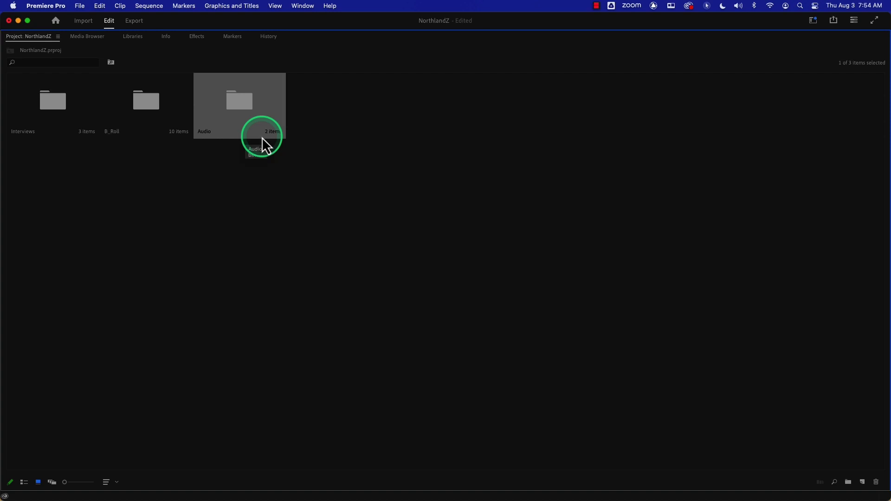
Step: Create a new empty bin inside the Audio bin and leave nothing selected
click(348, 177)
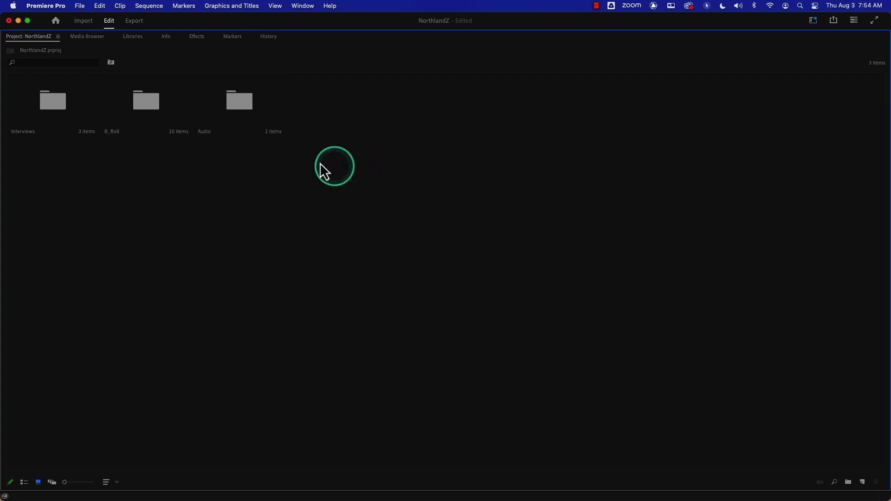
click(233, 115)
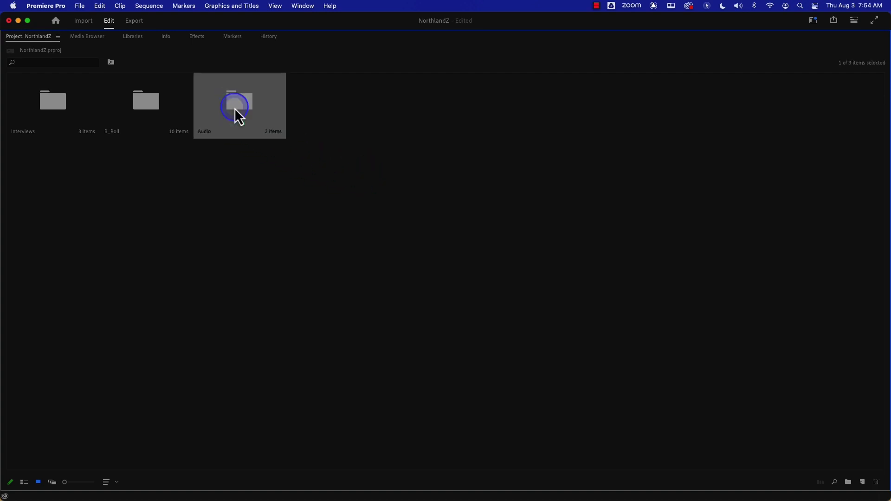
click(851, 487)
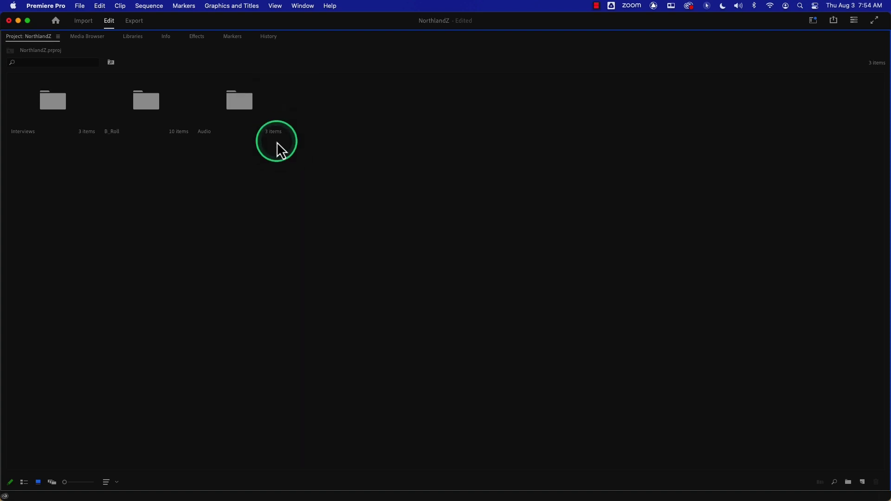
click(255, 113)
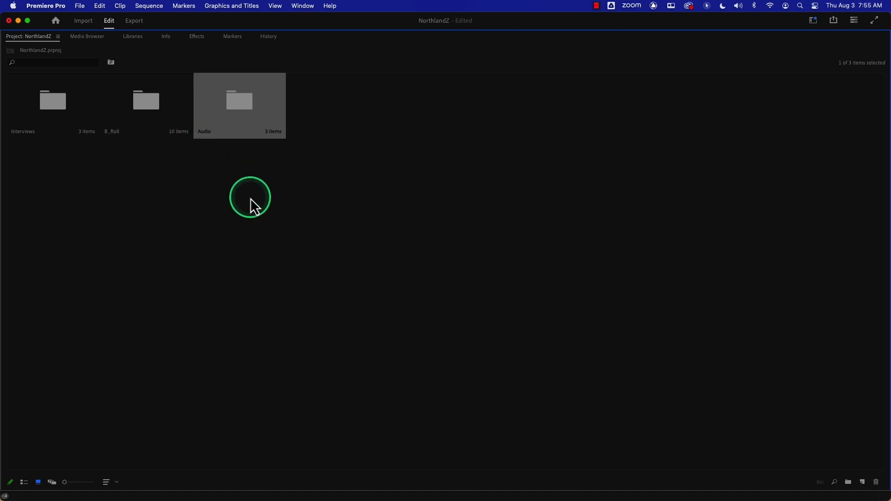
click(251, 199)
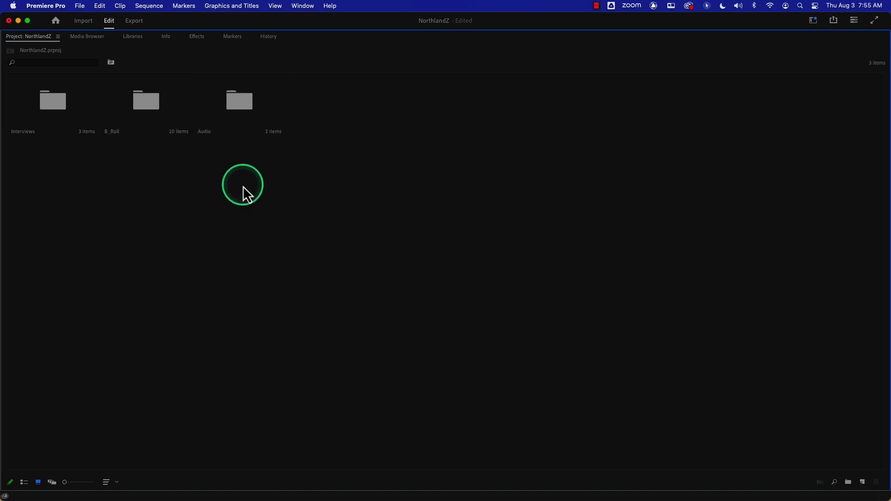
Step: Restore the maximized Project panel, and practise toggling the Project and Timeline panels between full size and the normal layout
key(grave)
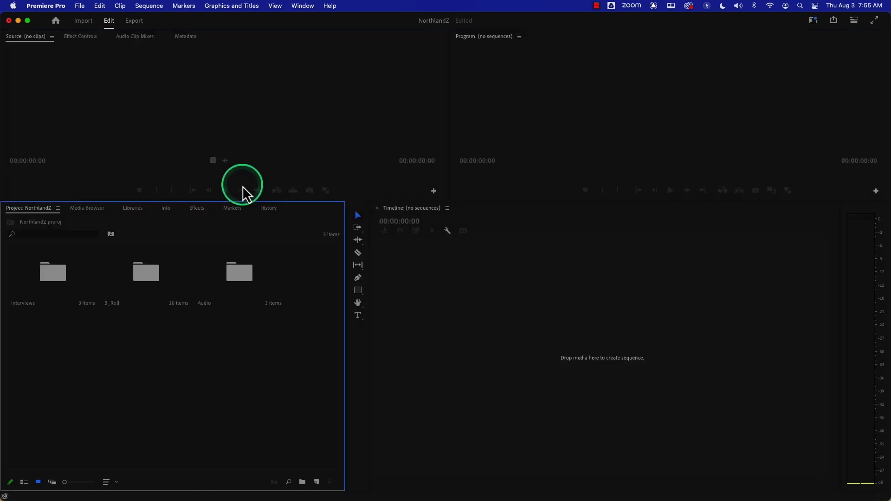
double_click(27, 209)
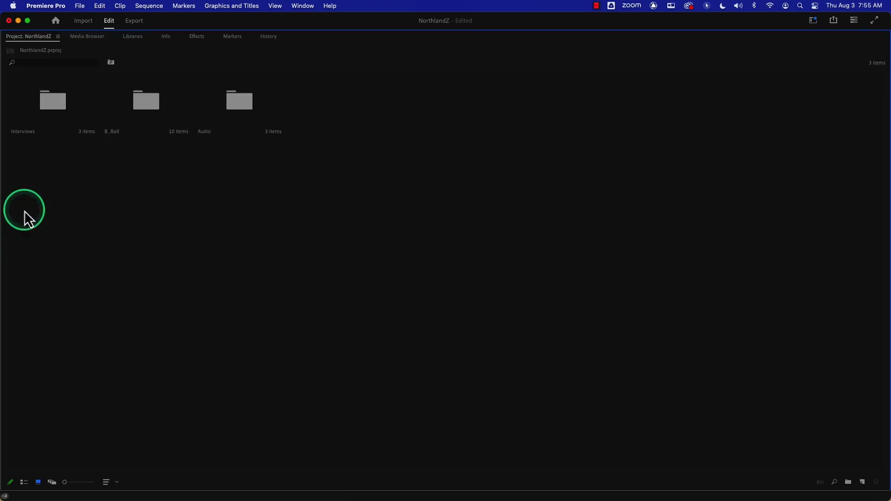
double_click(21, 39)
click(394, 208)
double_click(391, 211)
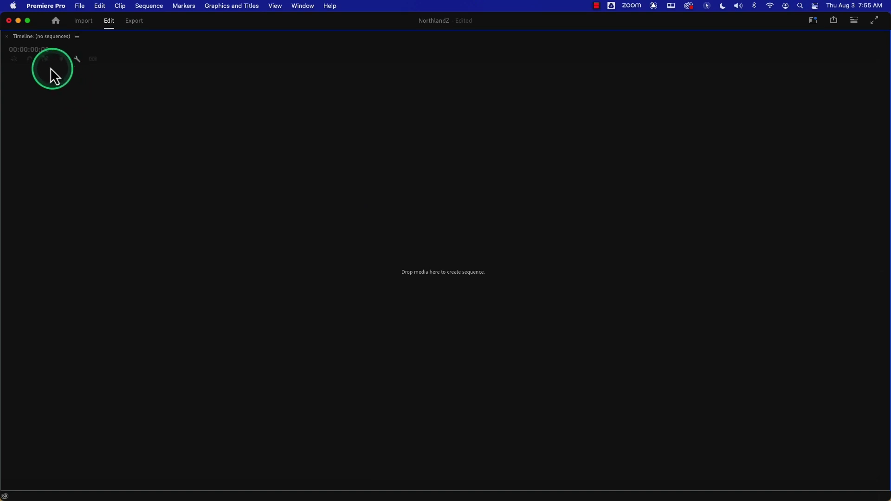
double_click(25, 37)
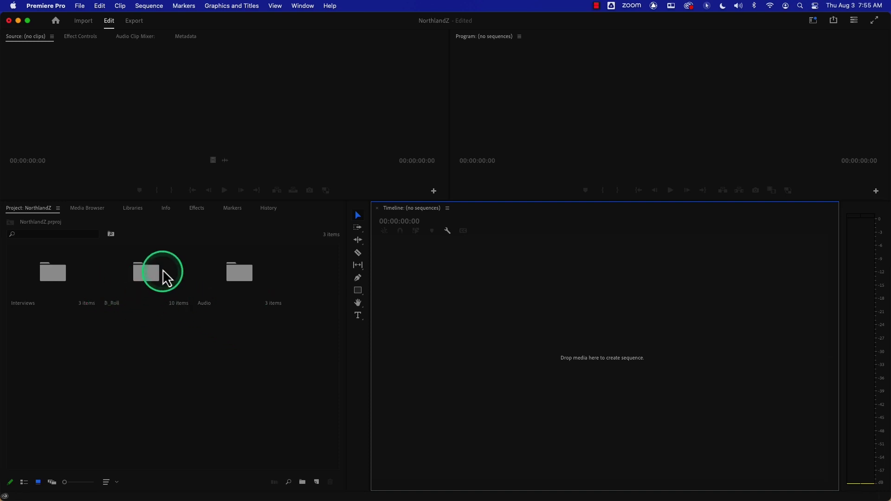
Step: Open the B_Roll bin in its own window twice to view its clips, closing the window each time
double_click(143, 274)
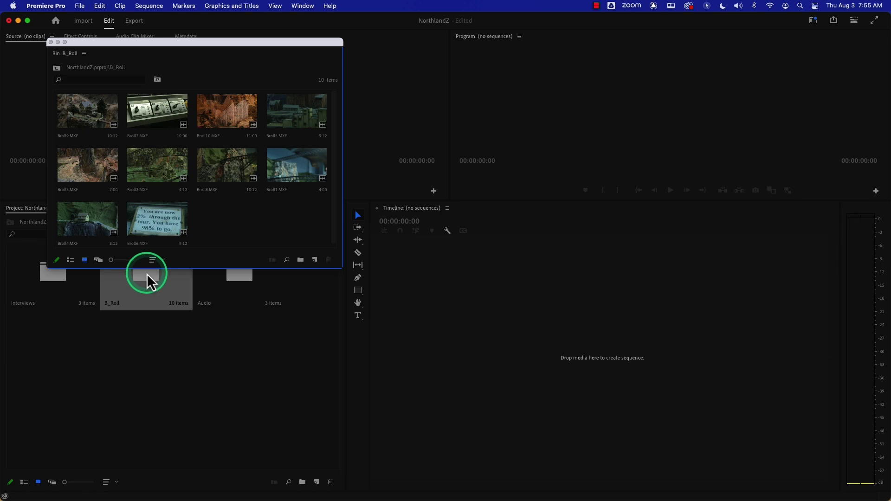
click(51, 43)
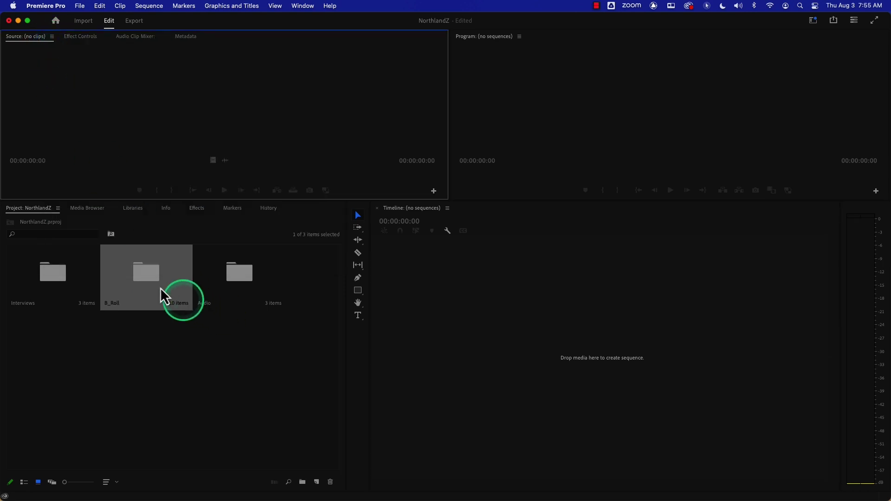
double_click(147, 275)
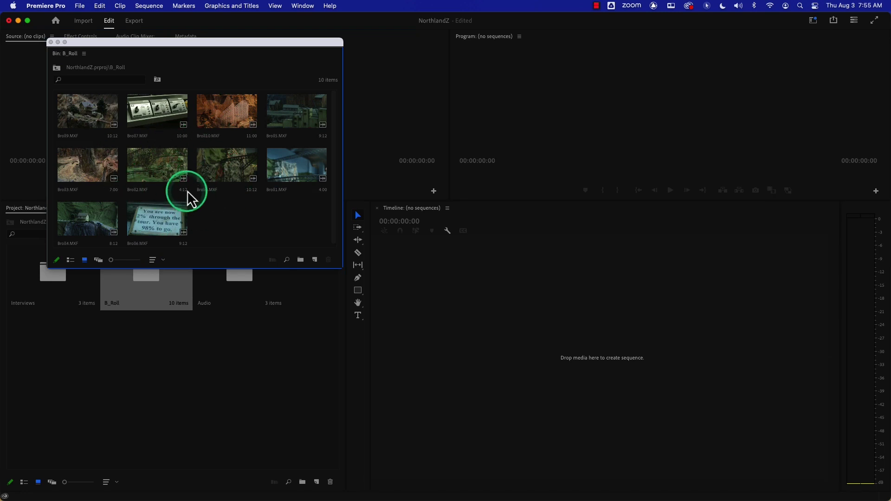
click(50, 43)
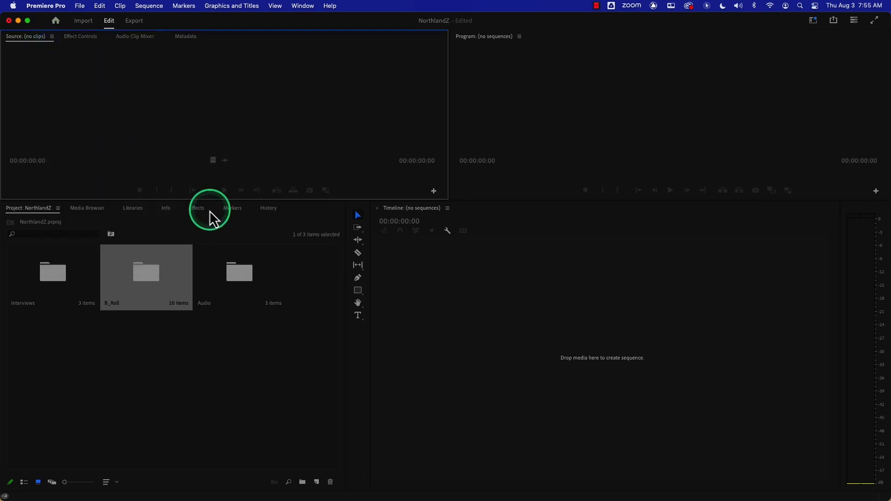
Step: Rename the empty bin inside Audio as Sequences and move it to the project's top level, closing the Audio bin window
double_click(240, 275)
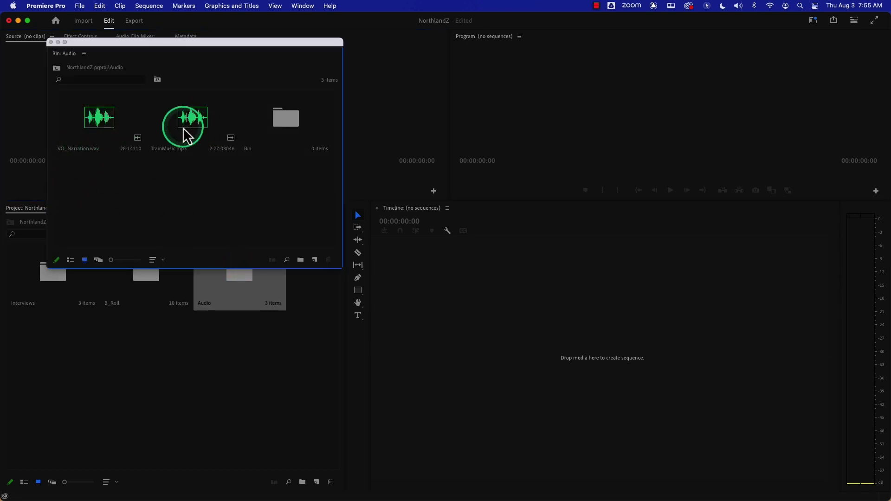
click(251, 151)
click(251, 149)
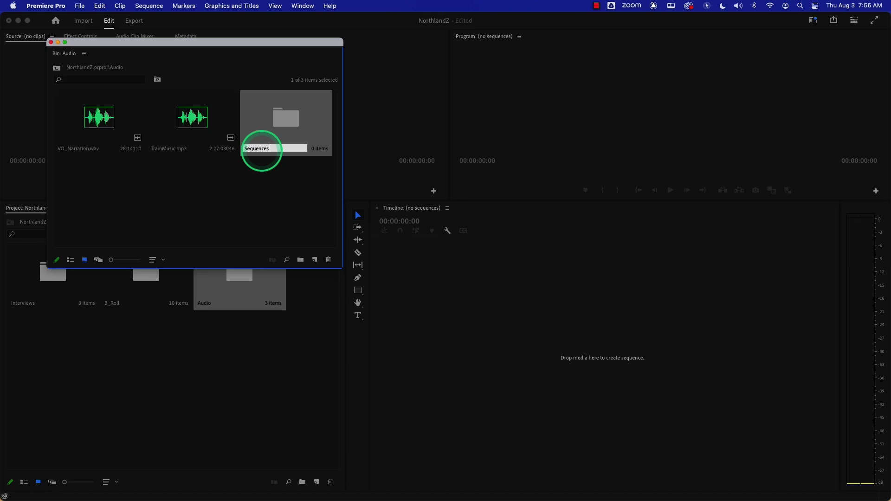
key(Return)
click(285, 173)
drag(293, 120, 118, 391)
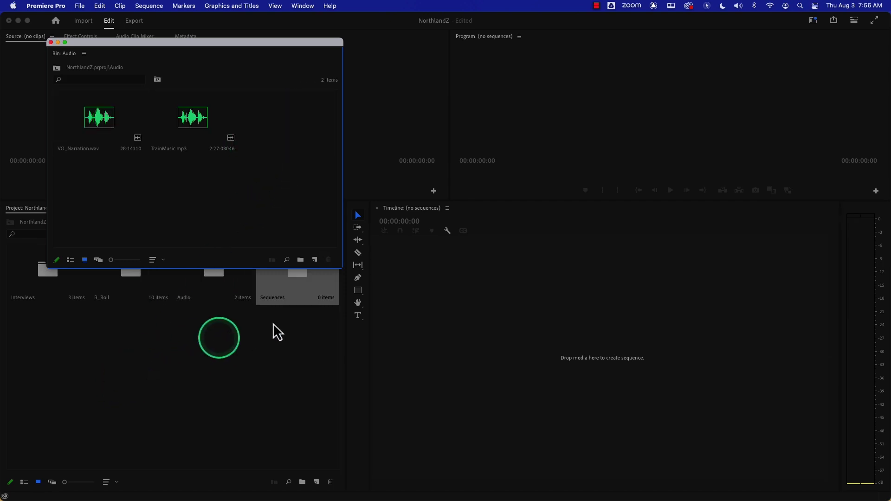
click(51, 42)
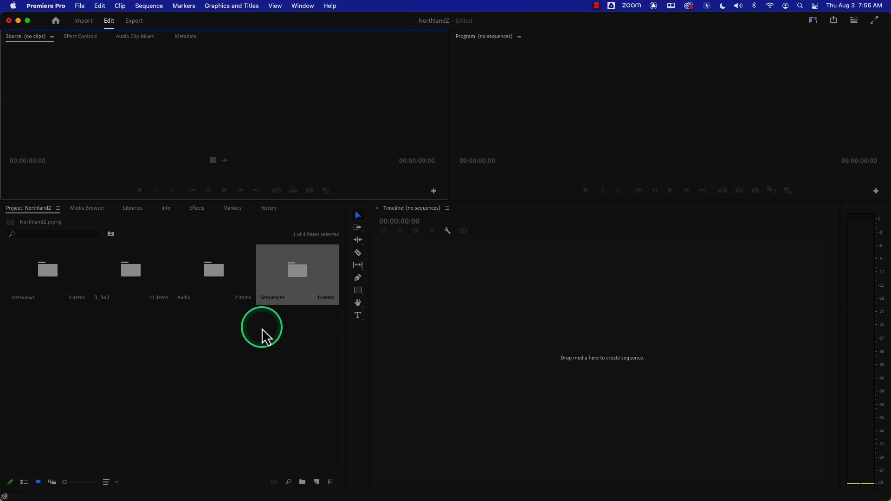
Step: Open the B_Roll bin in list view and enlarge its window to show more metadata columns
double_click(132, 270)
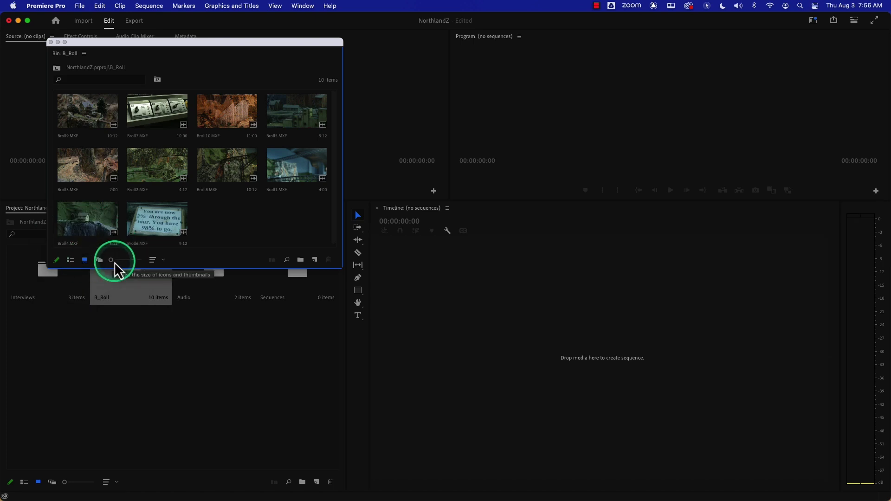
drag(111, 261, 70, 272)
click(70, 261)
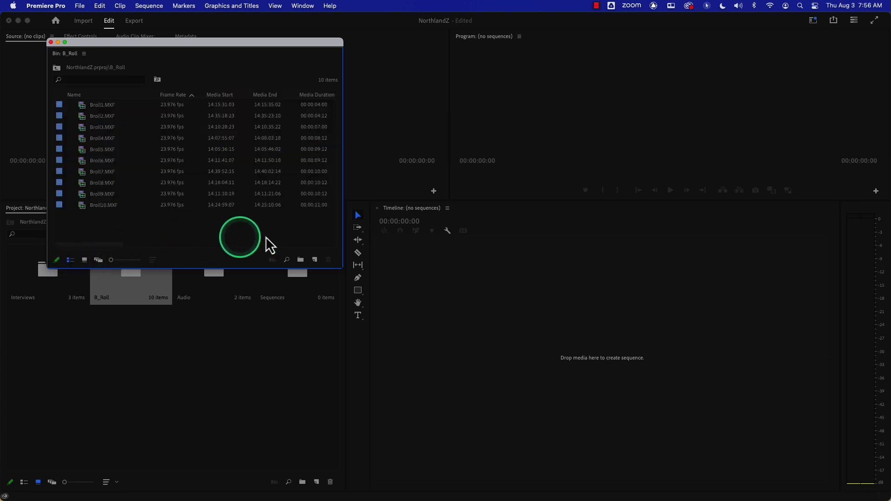
drag(343, 266, 838, 353)
click(422, 263)
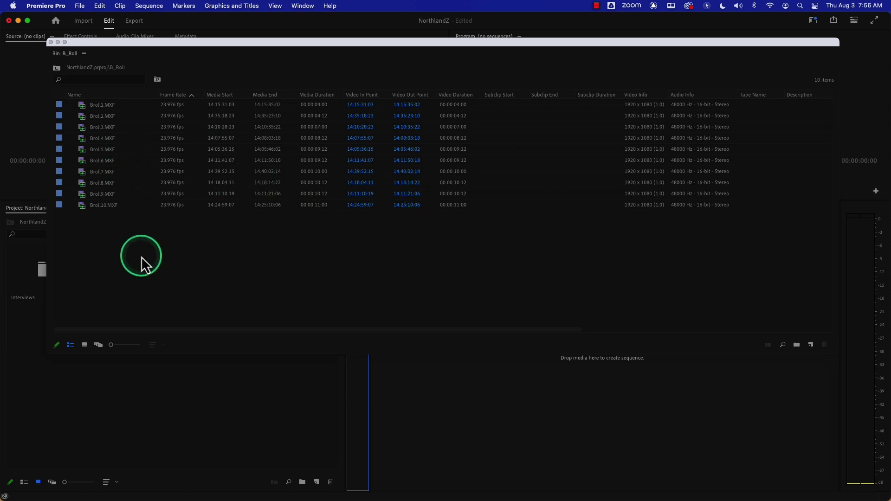
Step: Compare the B_Roll bin's icon and list views, and sort the listed clips by Name in descending order
click(85, 346)
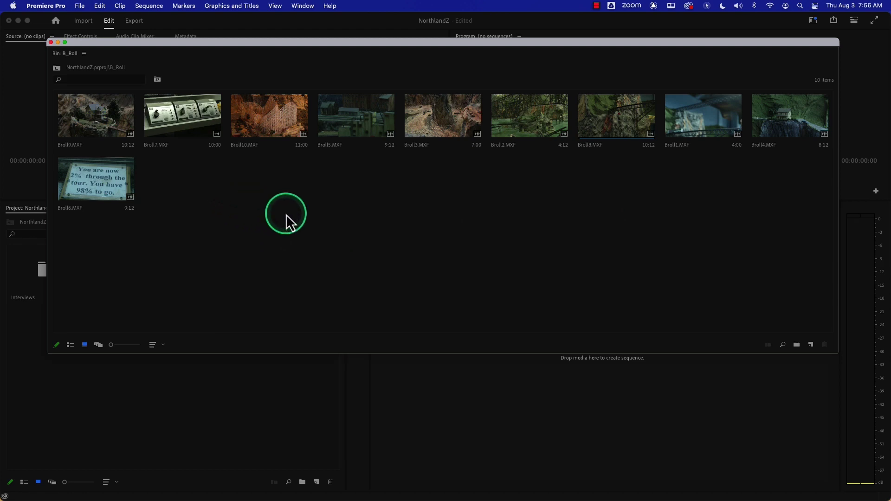
click(70, 346)
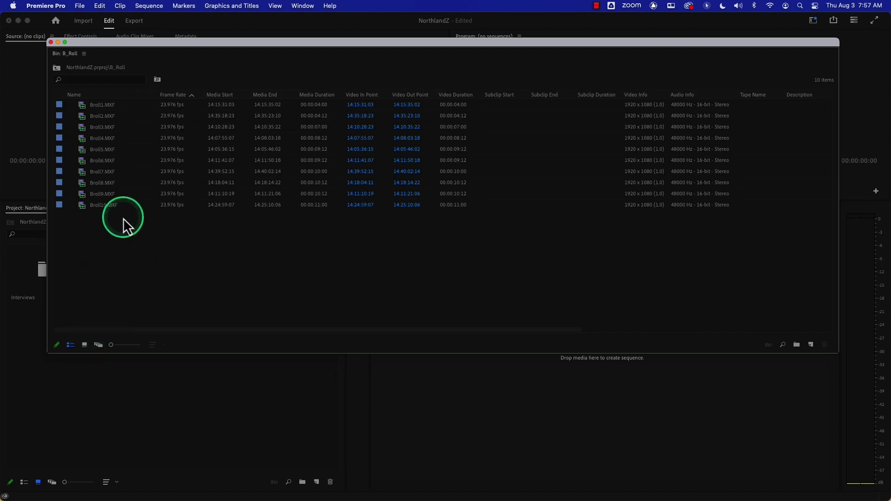
click(98, 95)
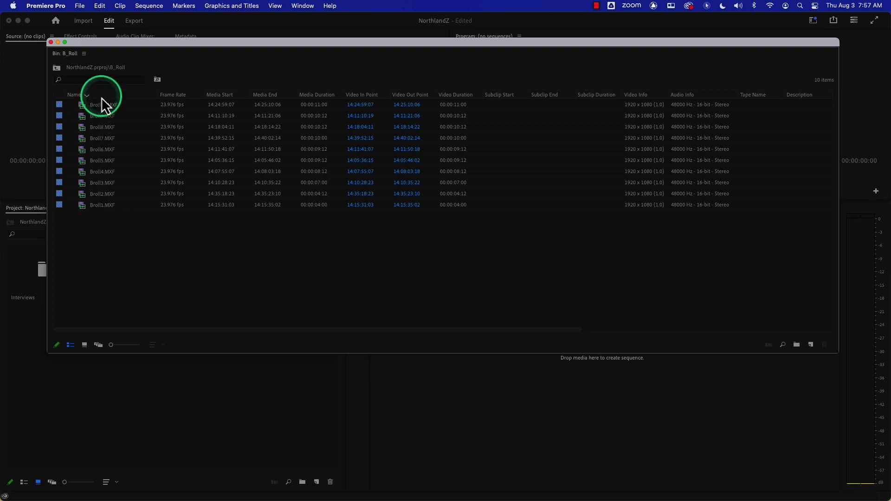
Step: Show the B_Roll clips in icon view and move Broll7, Broll5, Broll2, Broll1 and Broll3 in turn to the end of the grid
click(85, 346)
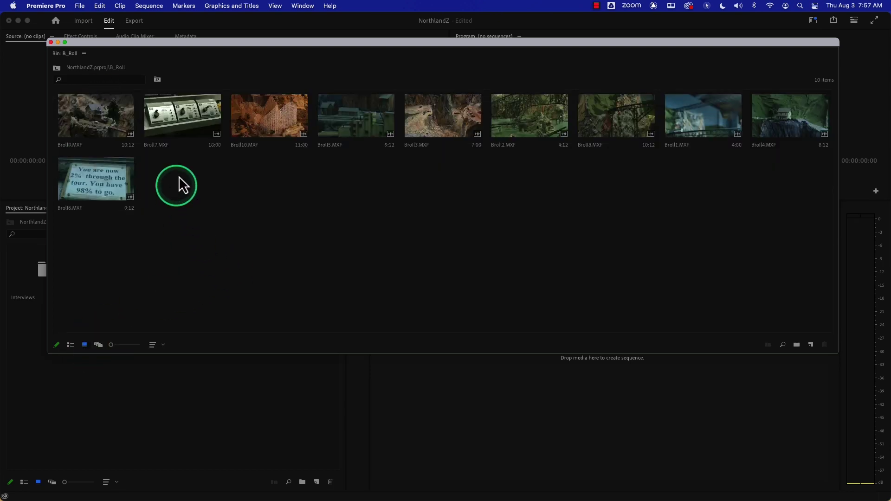
drag(177, 114, 199, 179)
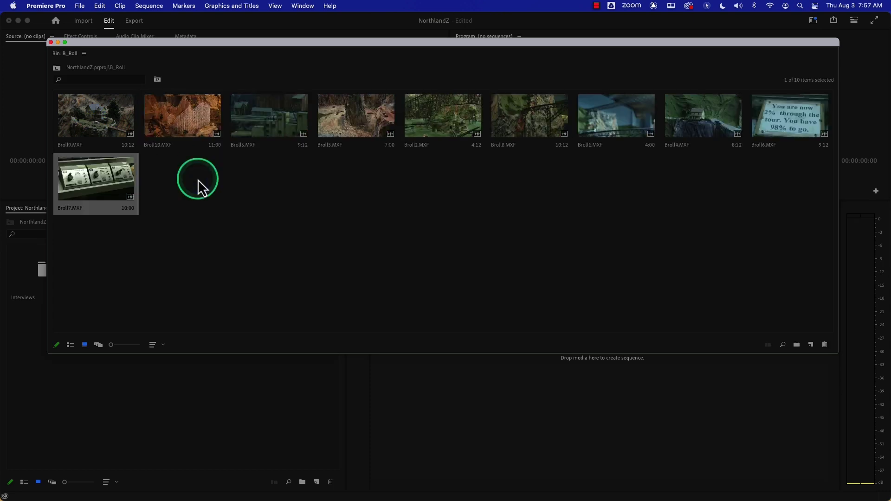
drag(263, 124, 228, 188)
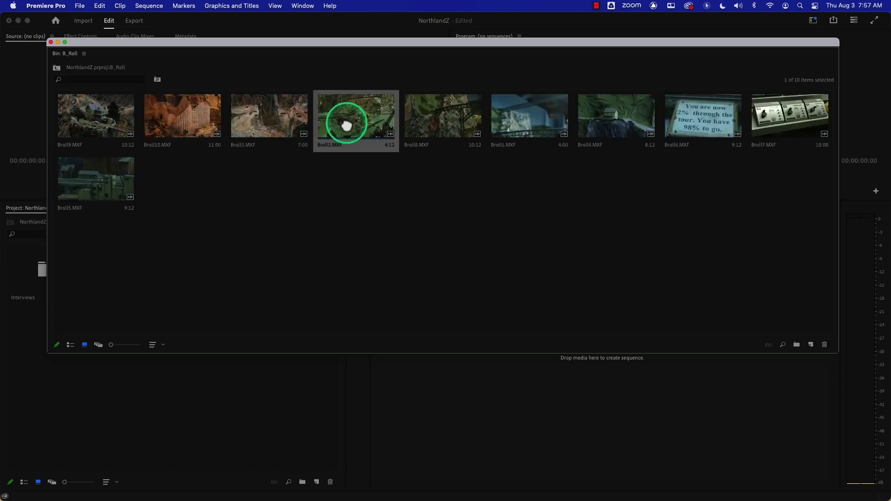
drag(347, 124, 281, 170)
drag(432, 128, 318, 168)
drag(249, 111, 218, 180)
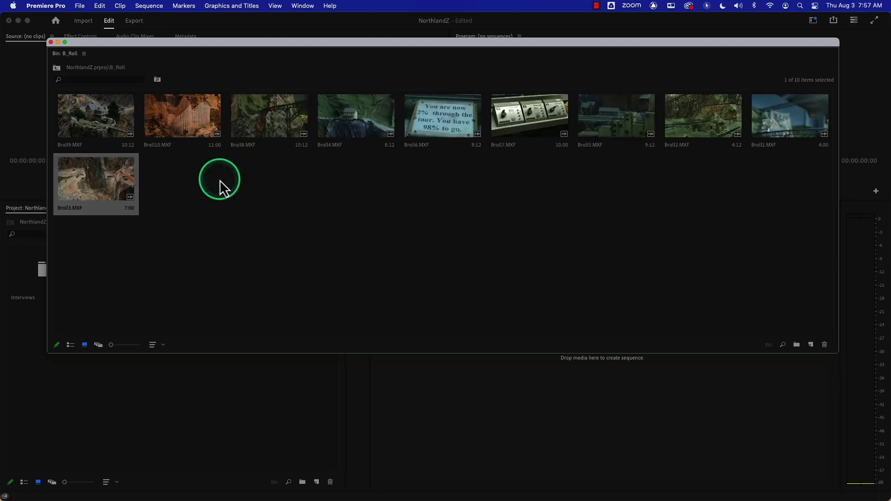
Step: Move Broll10 to the start of the B_Roll grid and enlarge the clip thumbnails, closing the bin window
drag(188, 126, 55, 125)
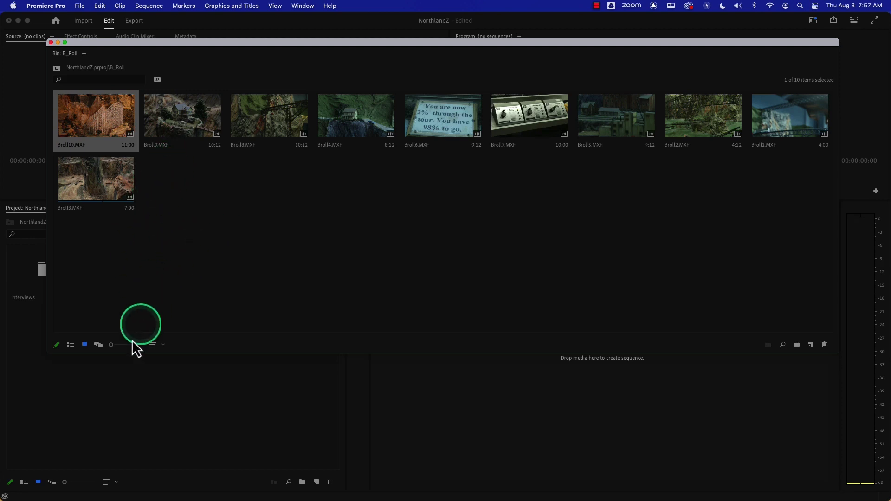
drag(112, 345, 130, 347)
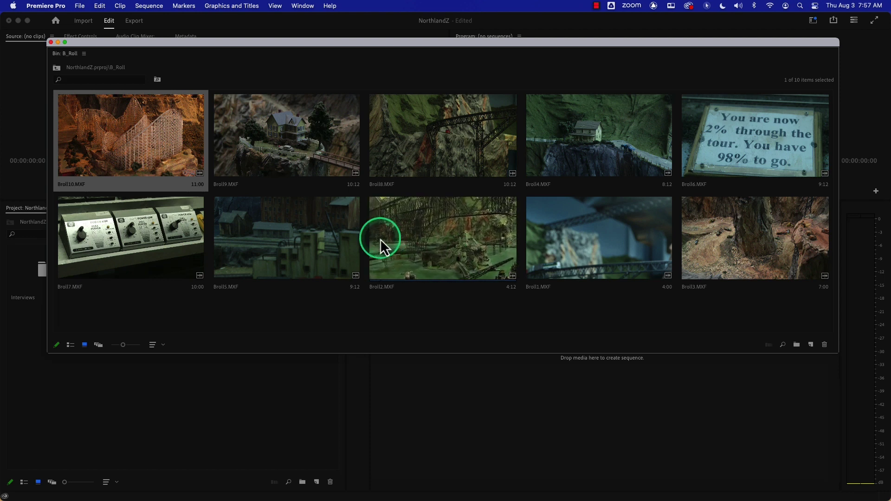
click(50, 42)
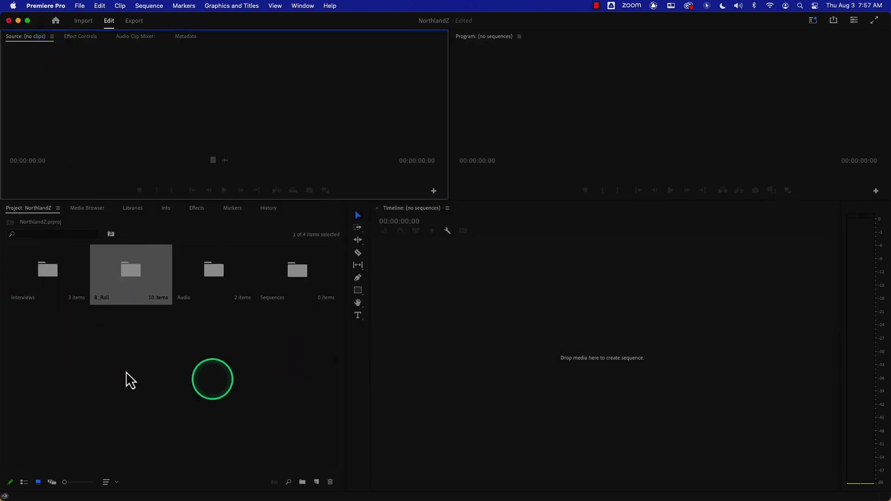
Step: Show the project's bins in list view, and expand B_Roll, Interviews and Sequences to inspect their contents before collapsing them
click(24, 483)
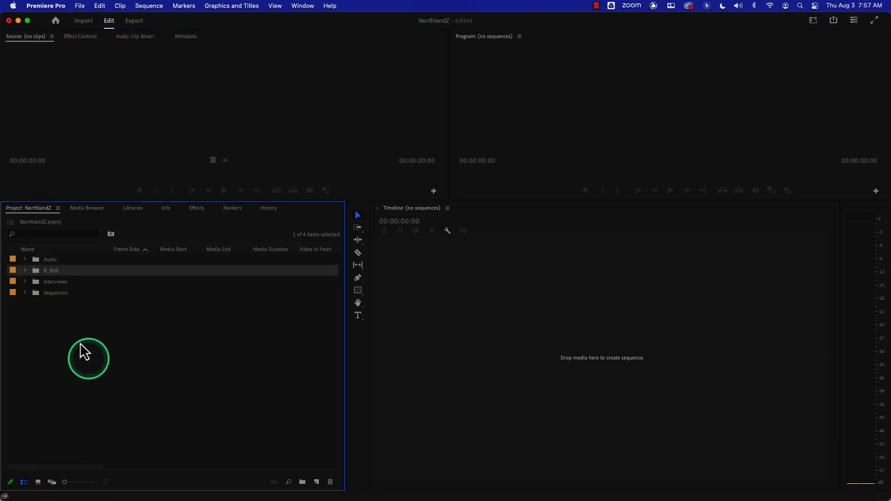
click(25, 271)
click(25, 271)
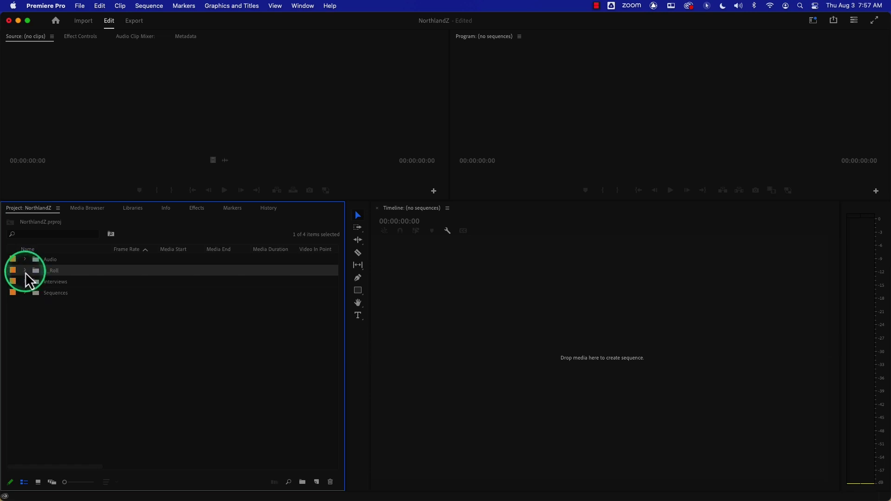
click(25, 271)
click(25, 394)
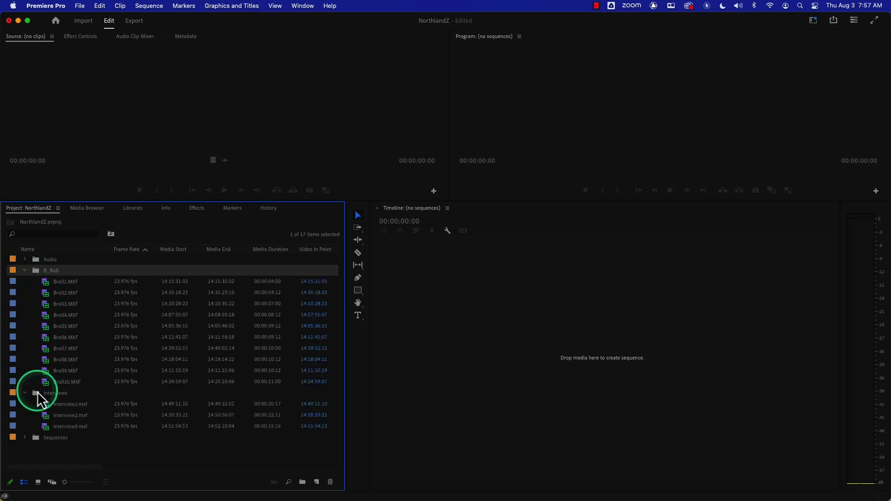
click(25, 439)
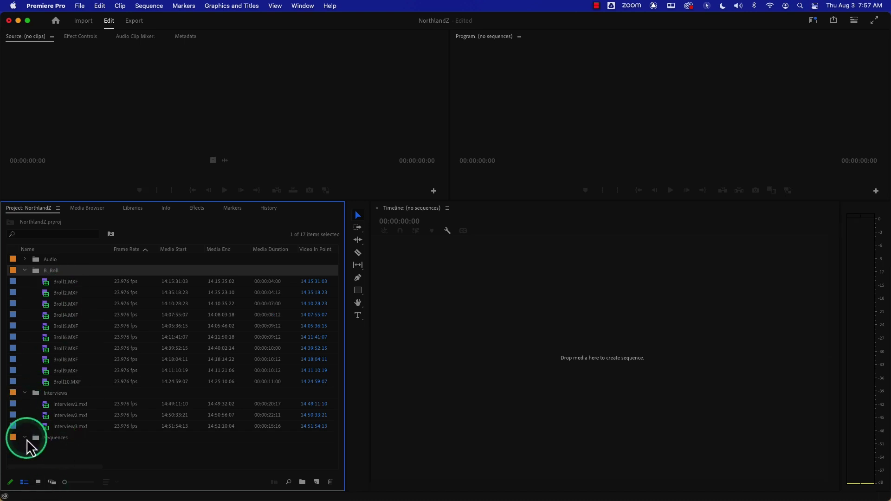
click(25, 393)
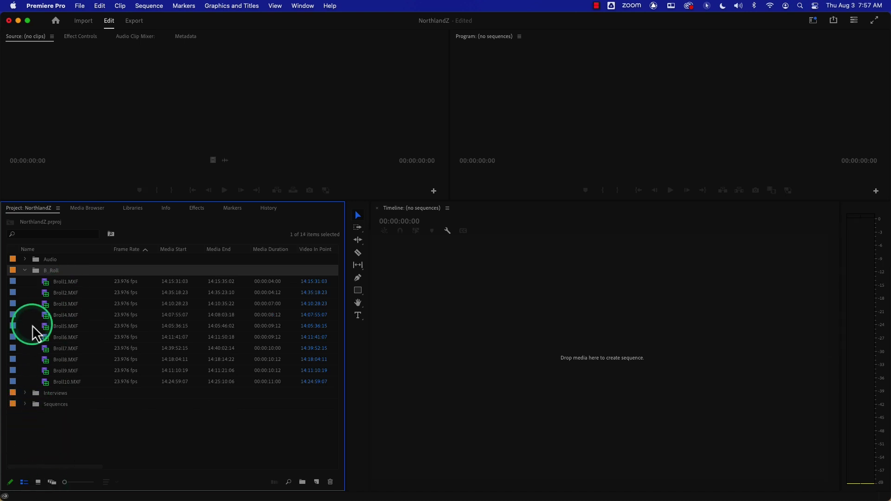
click(26, 271)
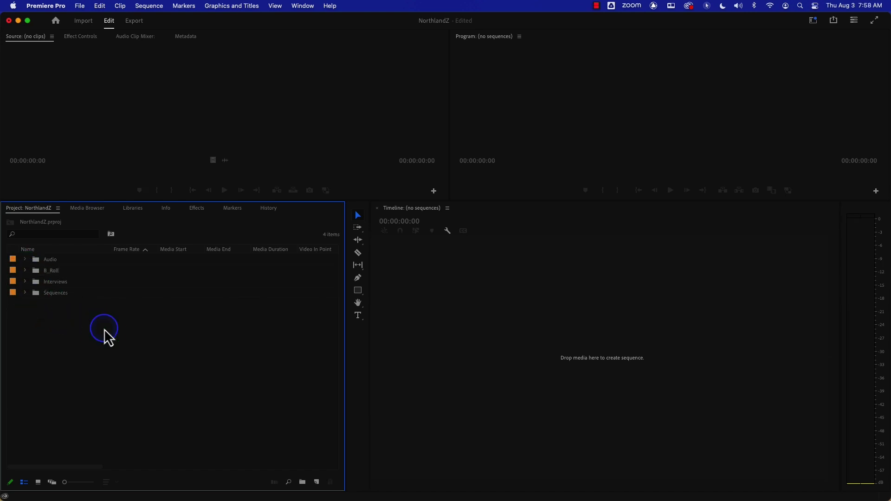
Step: Open the B_Roll bin, compare its icon and list views, and leave it in list view, closing its window
double_click(35, 271)
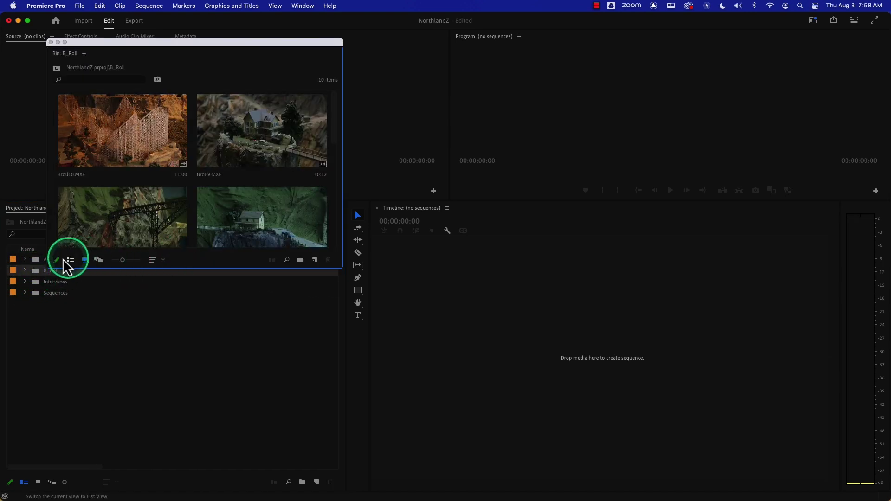
click(70, 261)
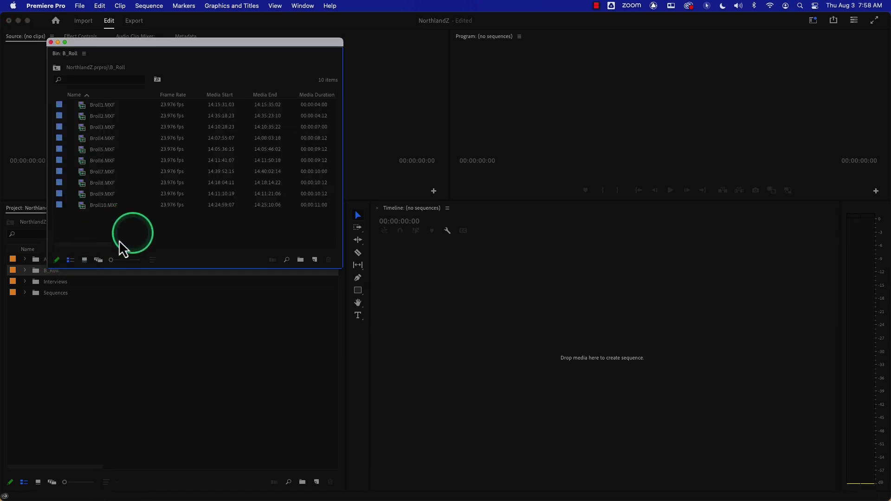
click(84, 260)
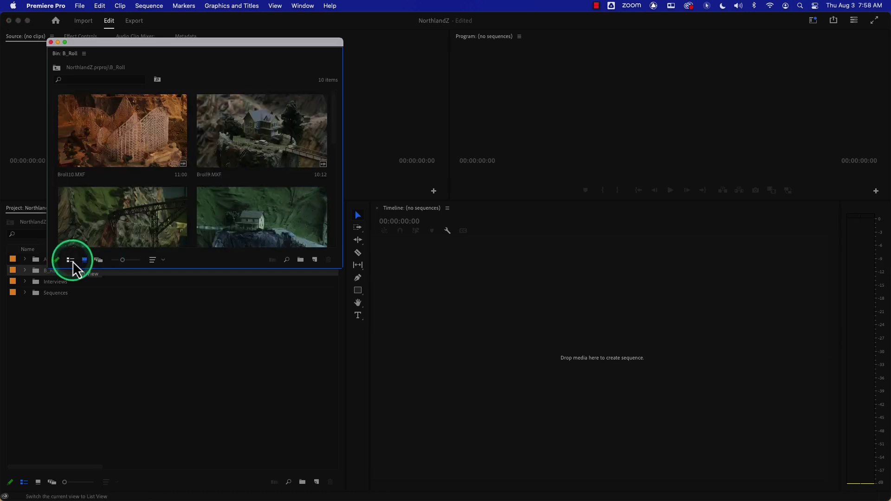
click(71, 261)
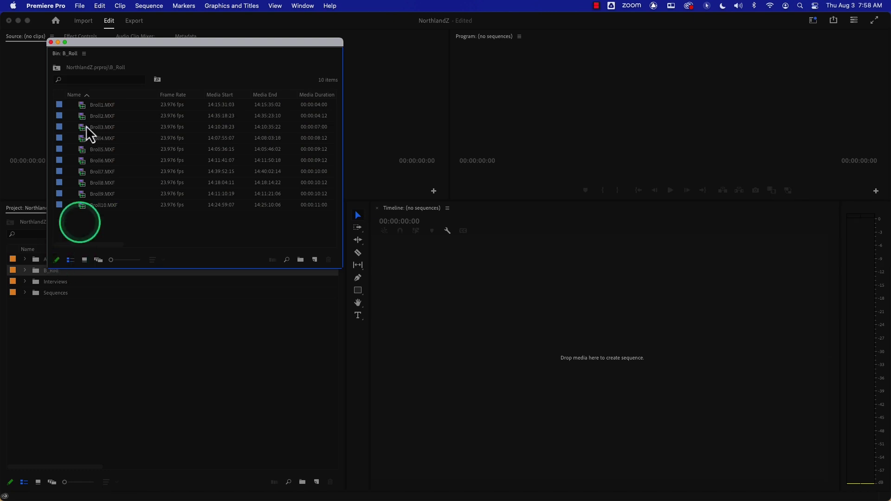
click(51, 42)
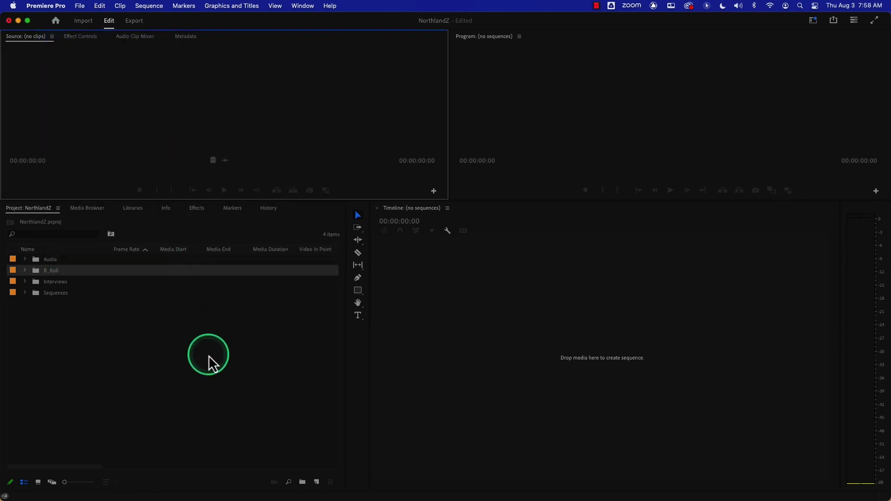
Step: In the General preferences, set the Bins Double-click behavior to Open new tab
click(48, 6)
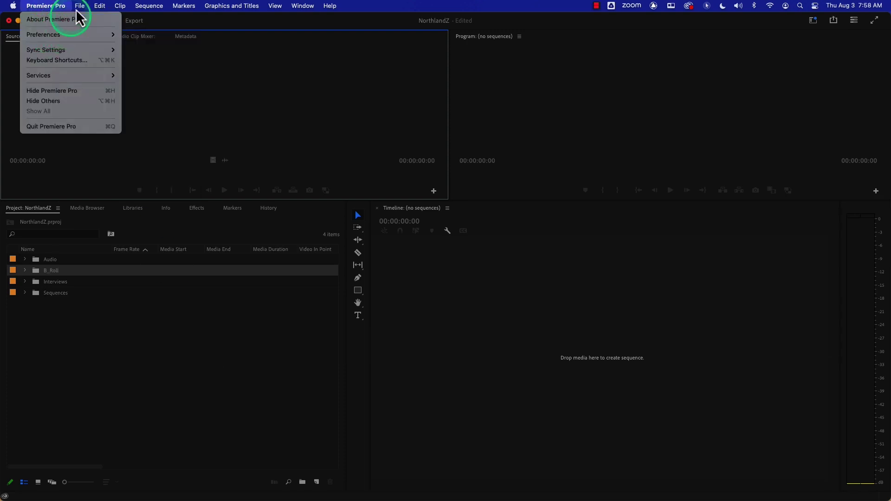
mouse_move(80, 10)
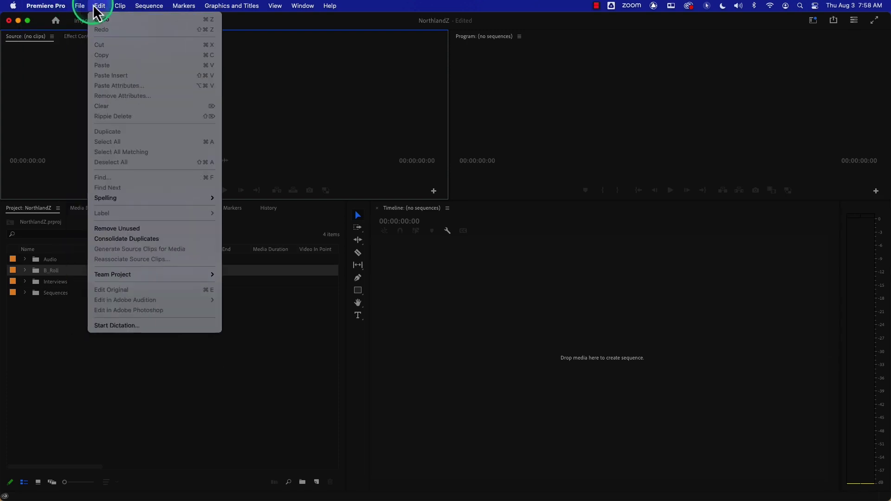
mouse_move(46, 6)
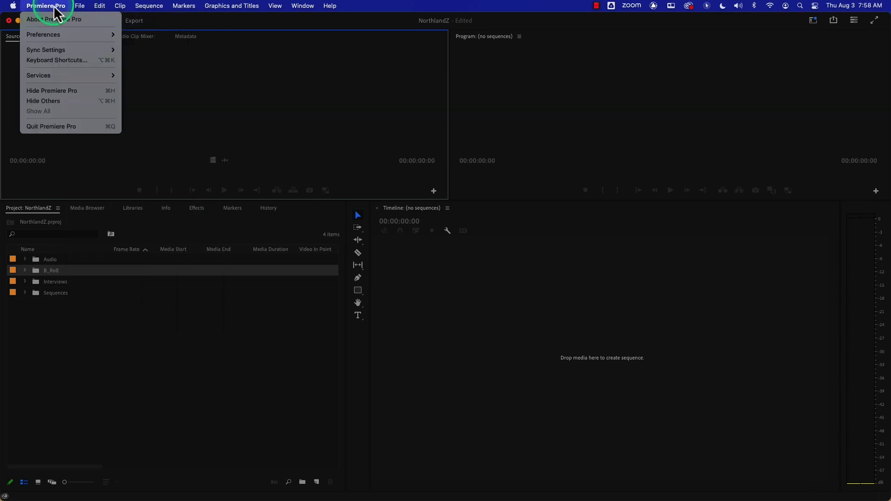
mouse_move(59, 38)
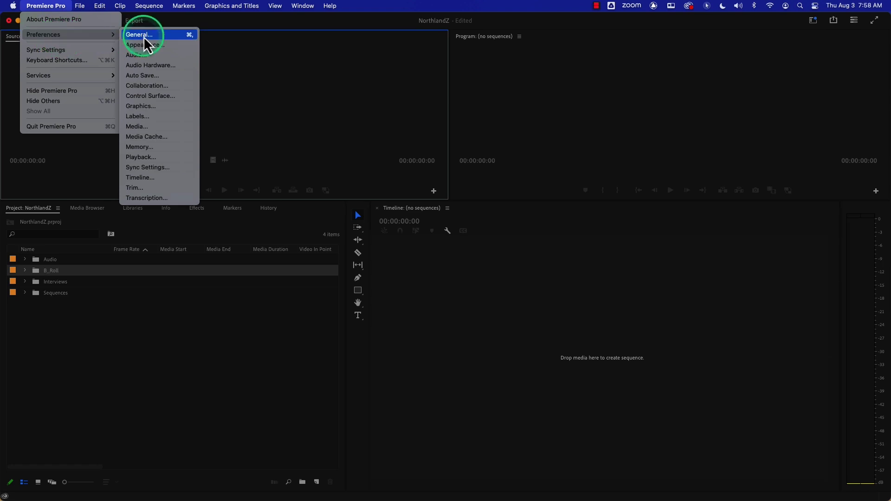
click(143, 37)
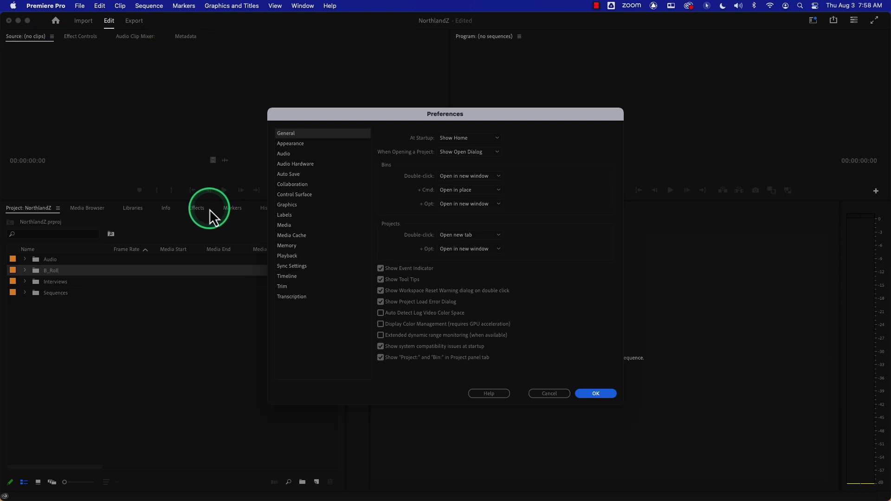
click(459, 140)
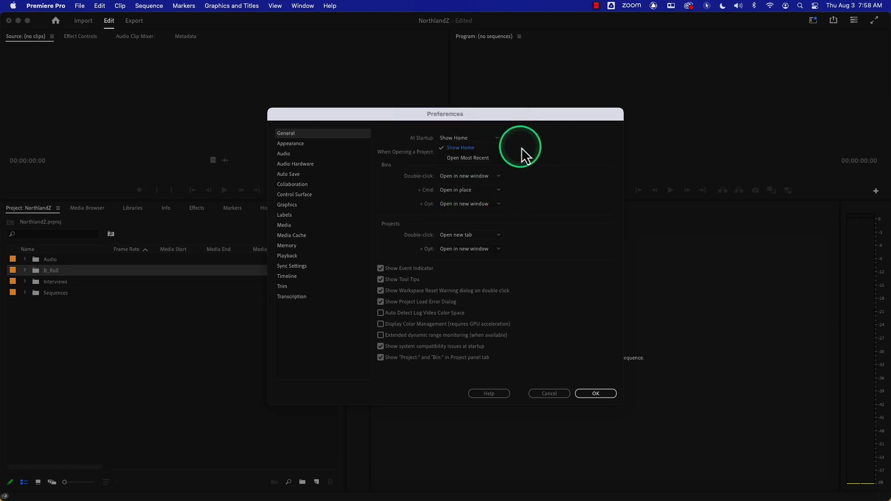
click(543, 146)
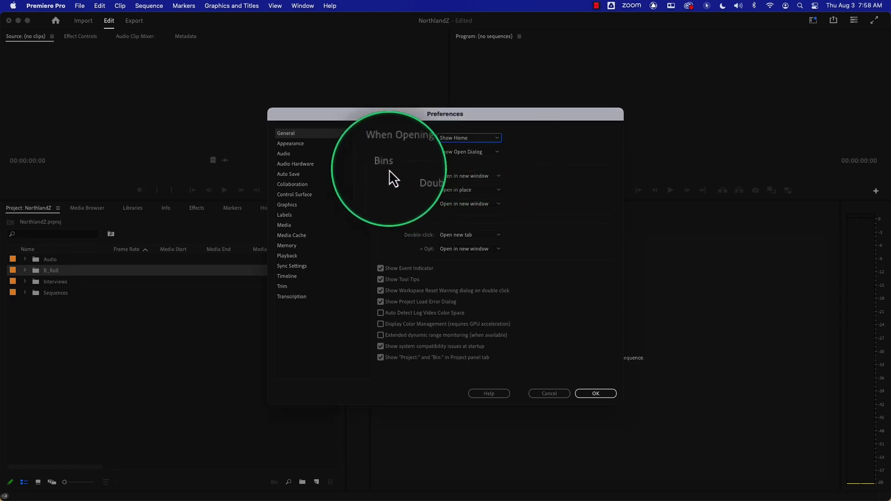
click(459, 177)
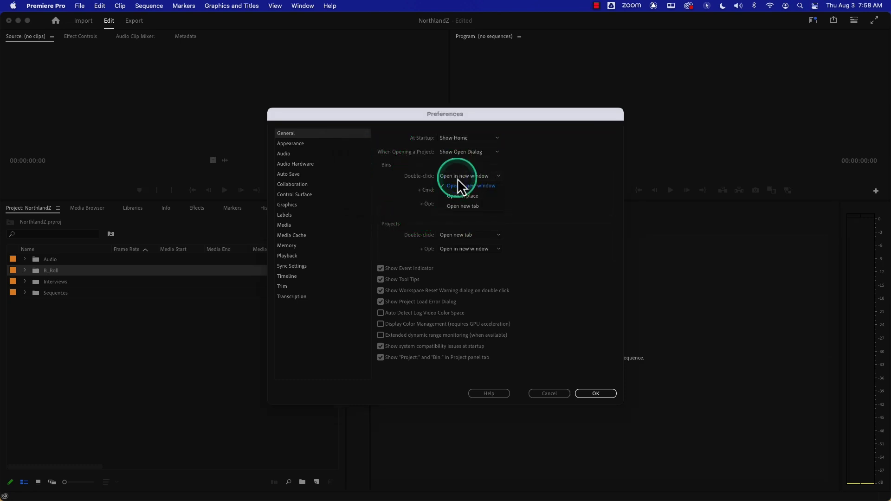
click(466, 207)
click(595, 394)
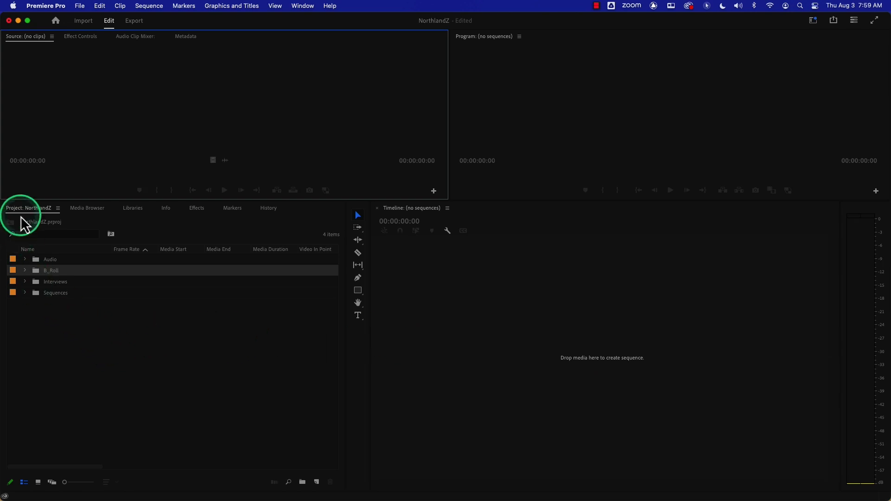
Step: Open the Interviews bin in a new tab and switch between it and the NorthlandZ project's bin list
double_click(37, 283)
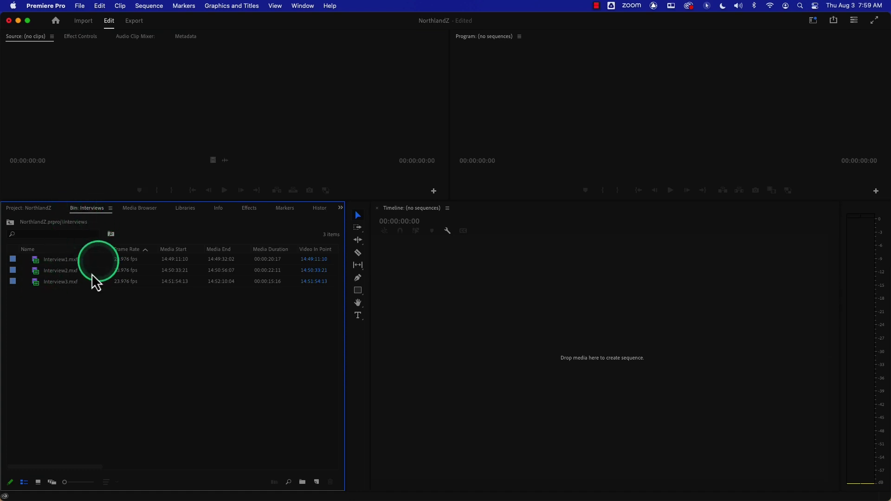
click(23, 210)
click(81, 209)
click(34, 210)
click(86, 210)
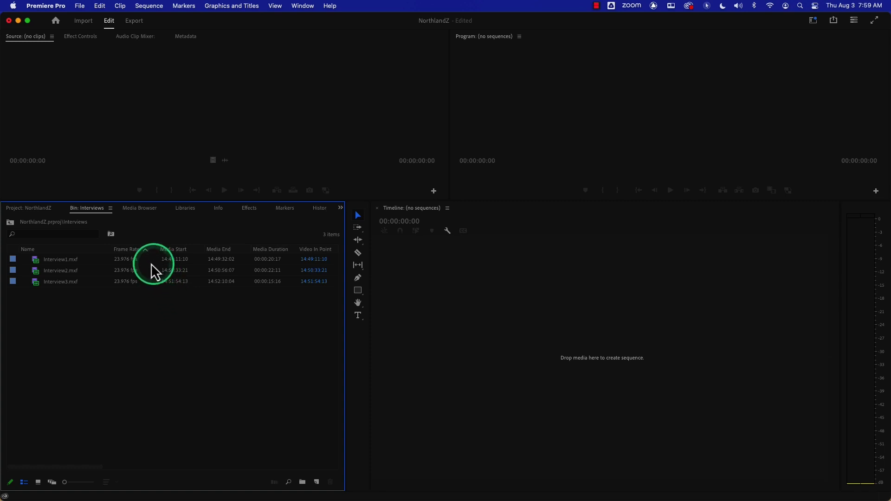
click(38, 208)
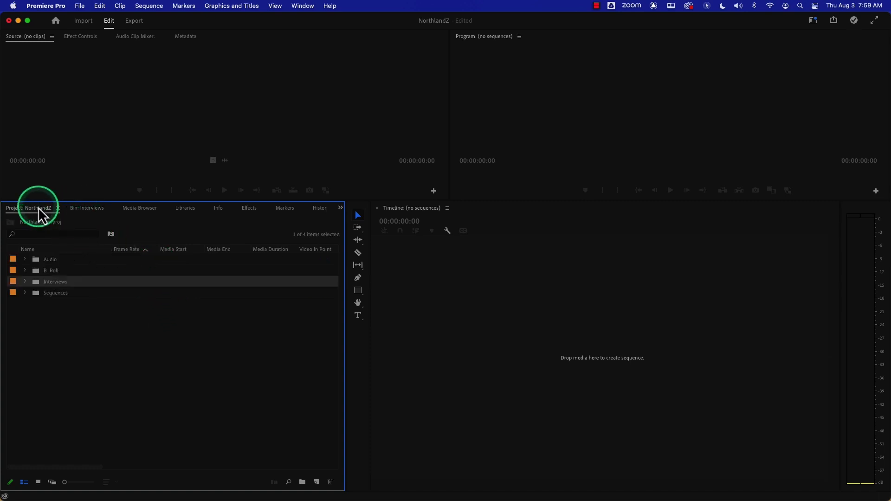
Step: Open the Audio and Sequences bins from the project's bin list, each in its own tab
double_click(35, 260)
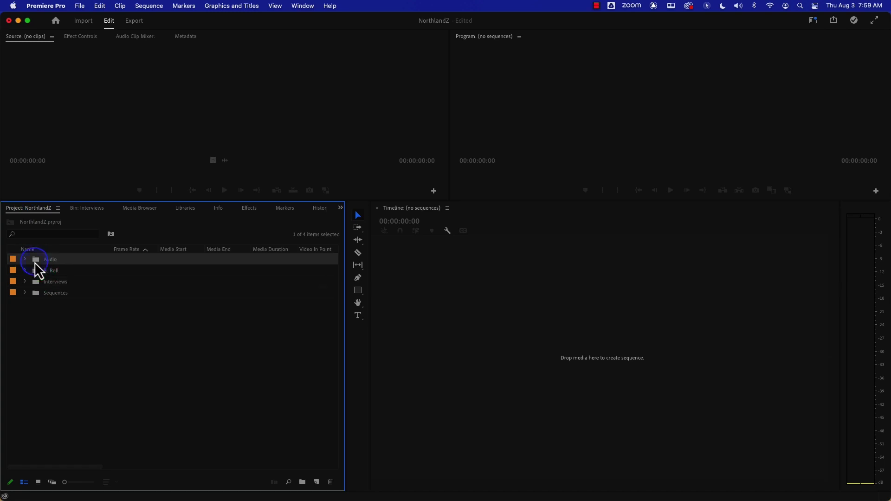
click(91, 212)
click(31, 209)
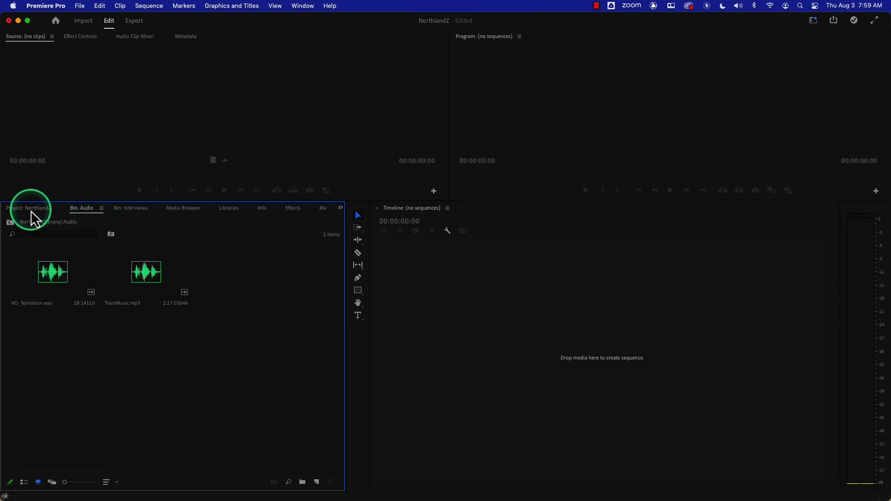
double_click(35, 295)
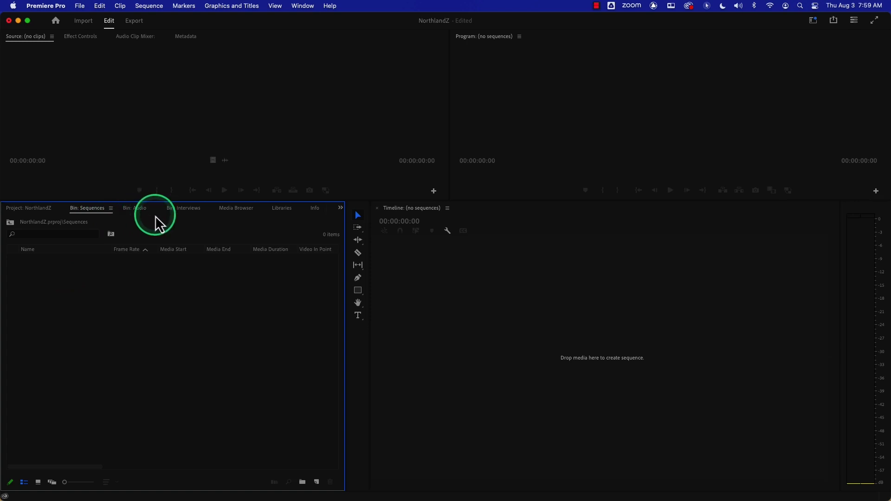
Step: Close the Sequences, Audio and Interviews bin tabs and return to the NorthlandZ project's bin list
click(111, 209)
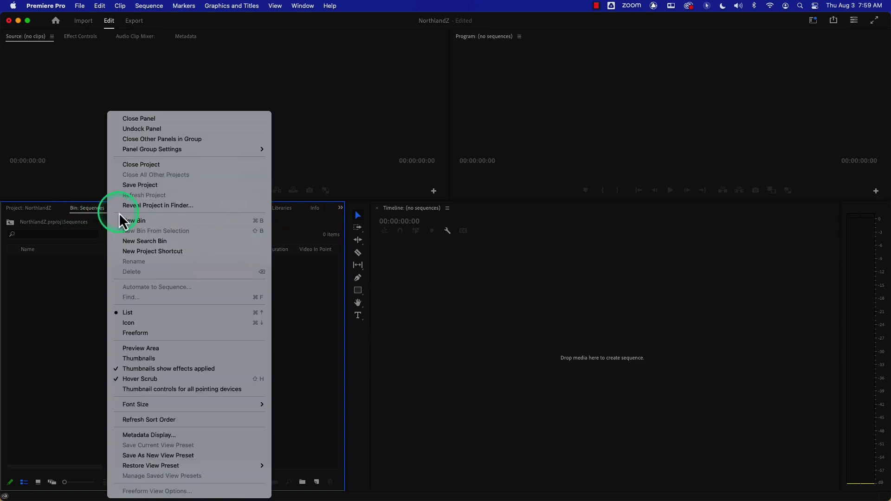
click(143, 122)
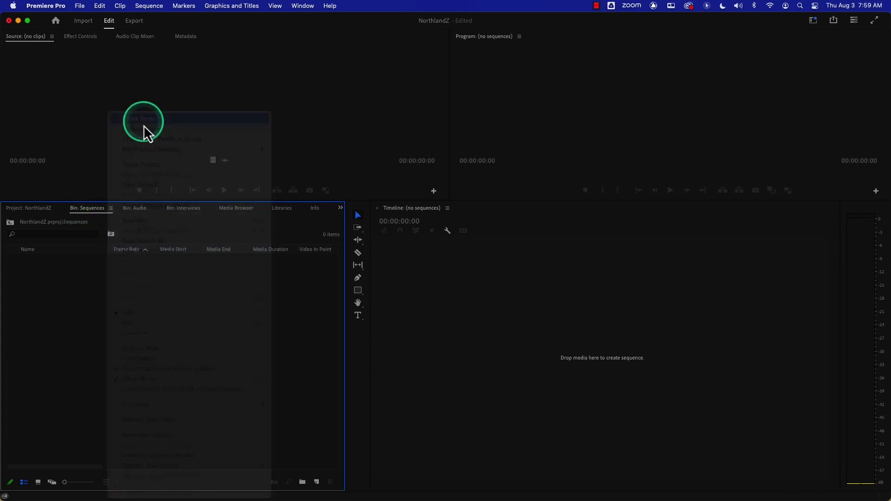
click(99, 208)
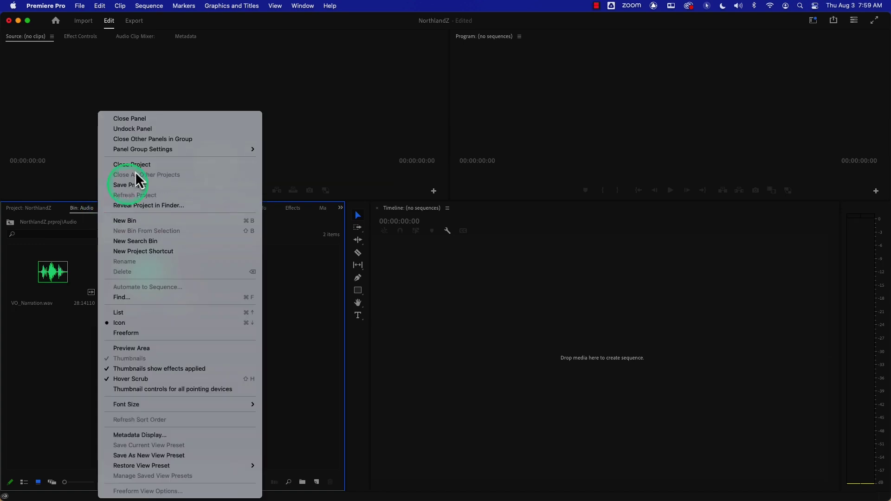
click(163, 121)
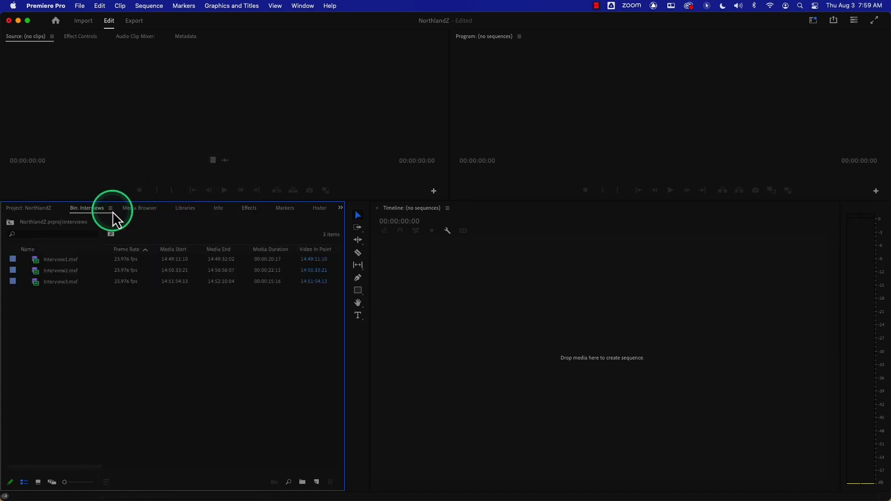
click(110, 208)
click(157, 120)
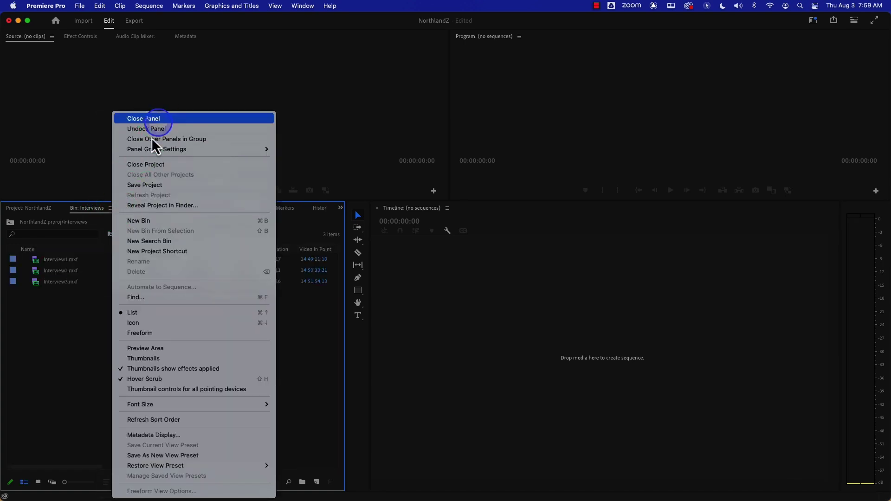
click(41, 209)
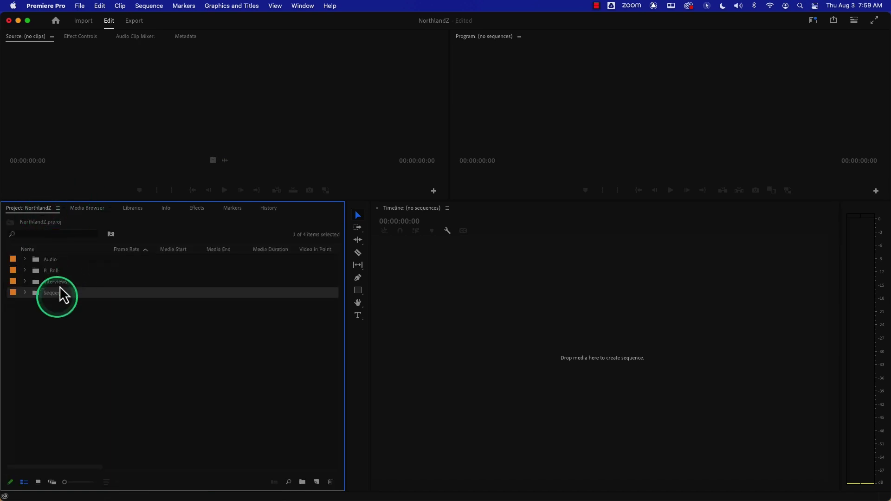
Step: In the General preferences, set the Bins Double-click behavior to Open in new window and + Opt to Open new tab
click(47, 6)
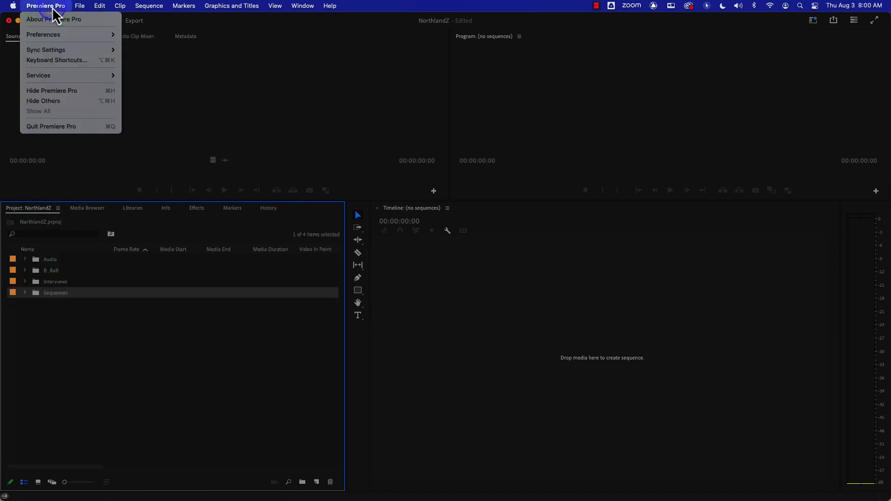
mouse_move(61, 34)
click(134, 35)
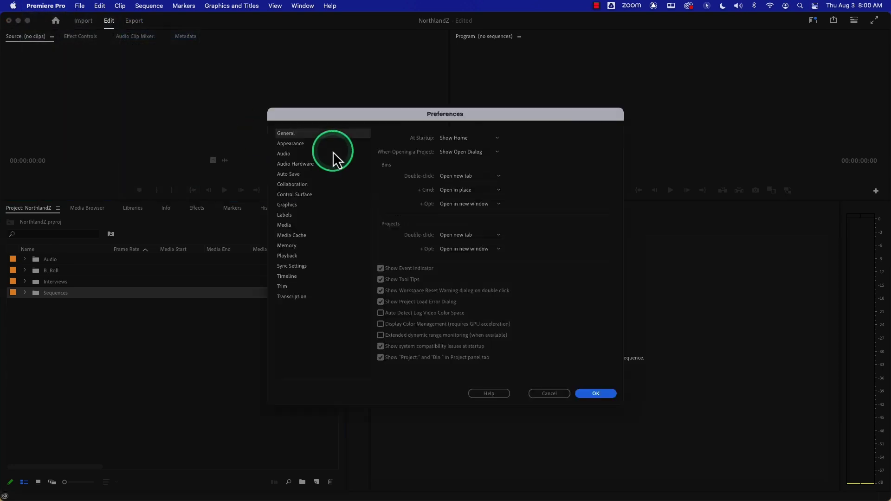
click(484, 177)
click(481, 187)
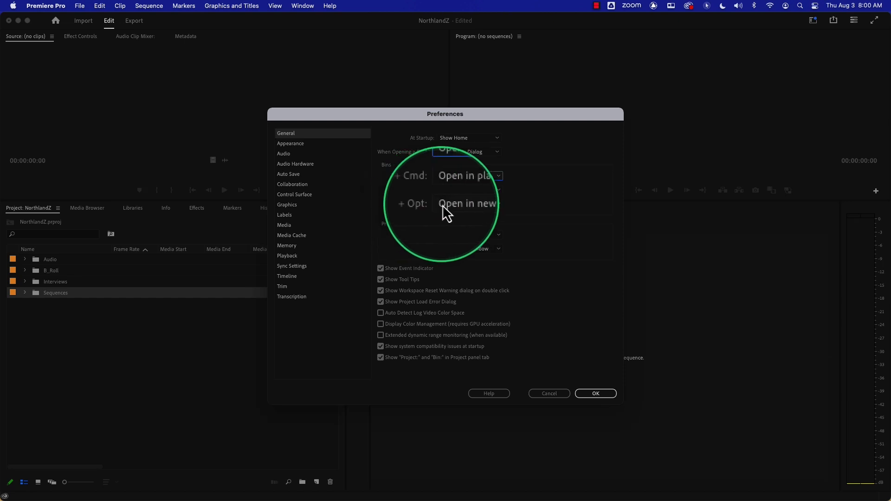
click(446, 205)
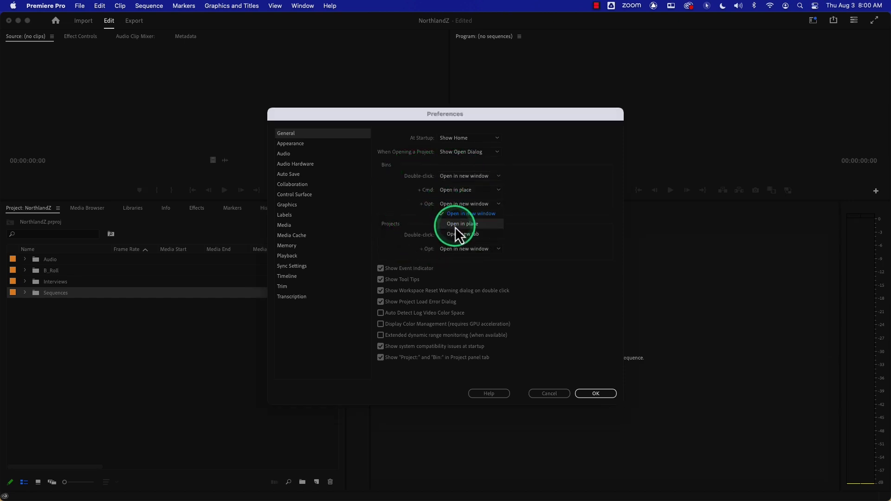
click(455, 233)
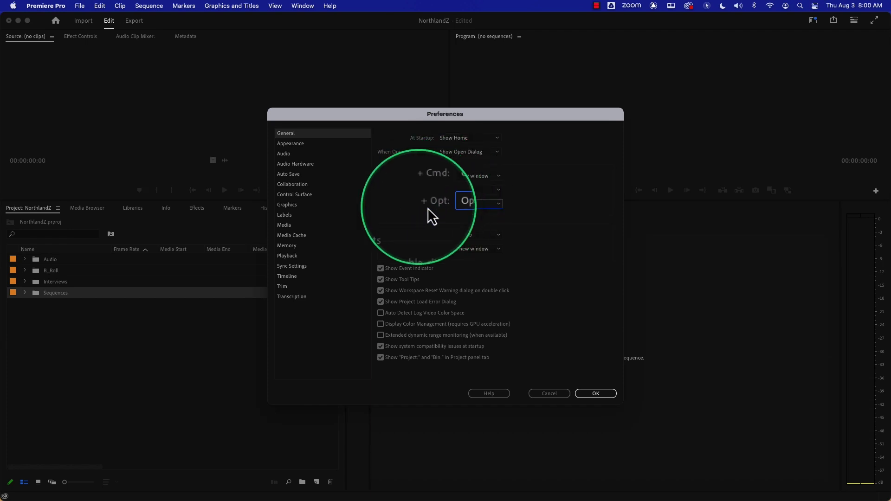
click(597, 394)
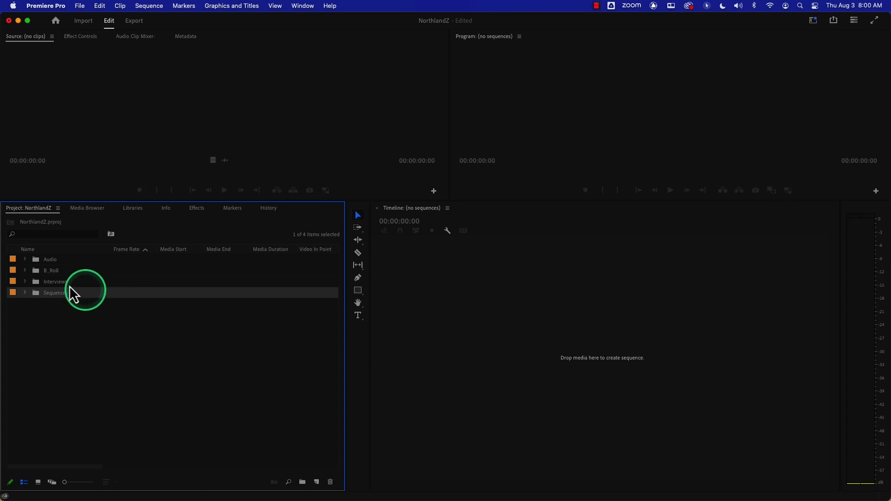
Step: Open the B_Roll bin in its own floating window, move the window lower, and close it
double_click(34, 273)
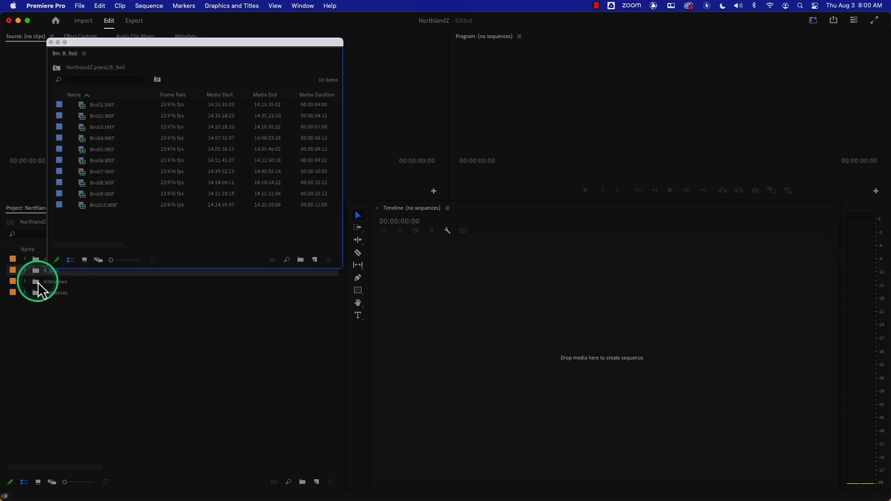
drag(175, 45, 259, 98)
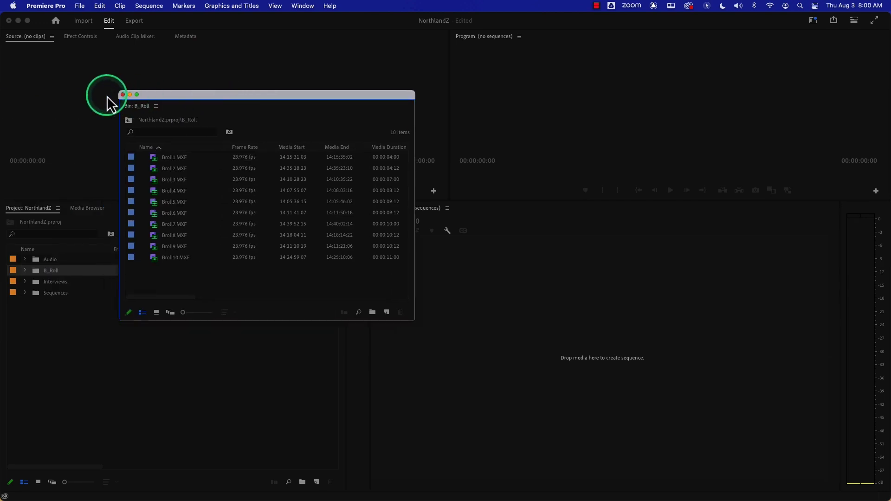
click(123, 95)
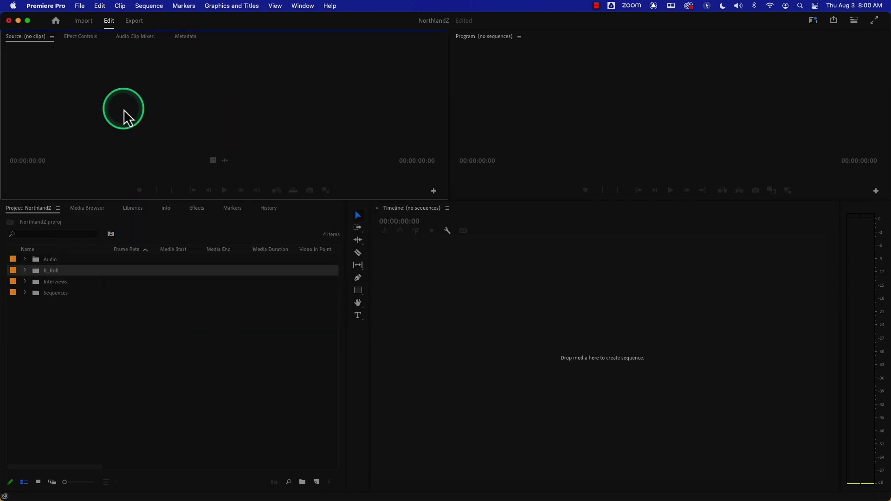
Step: Open the B_Roll bin in a new tab, close that tab, and return to the NorthlandZ project's bin list
double_click(36, 271)
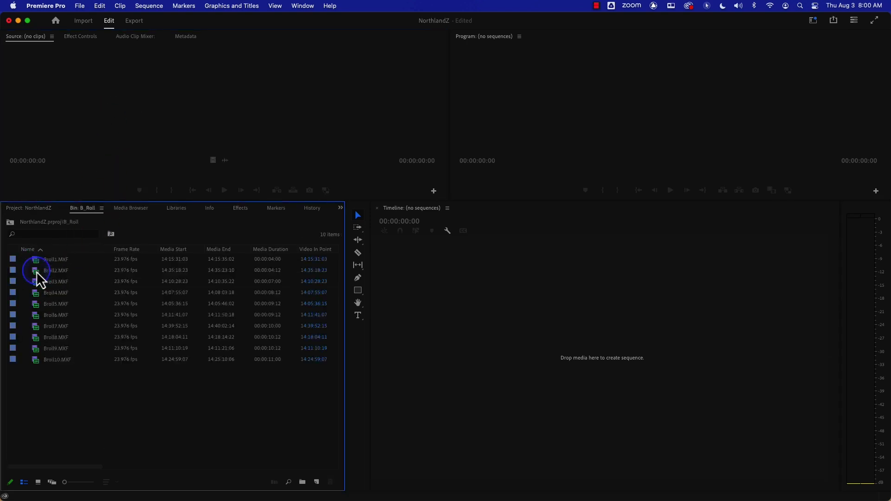
click(102, 208)
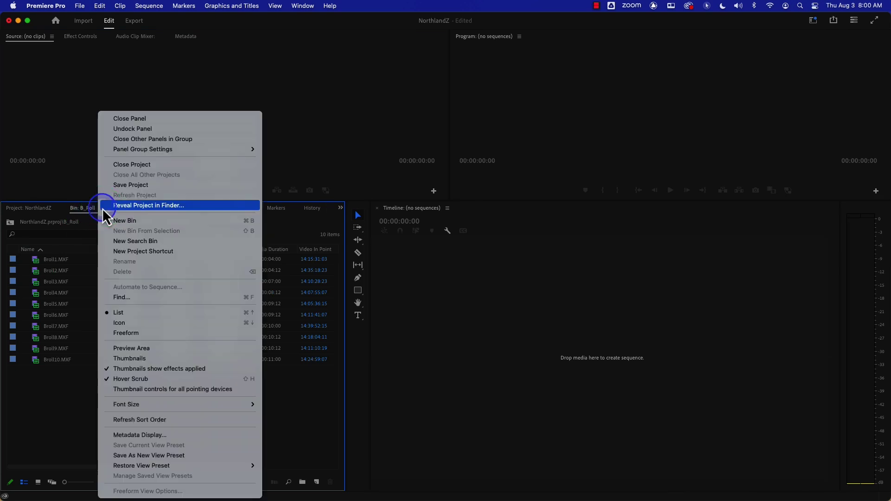
click(154, 118)
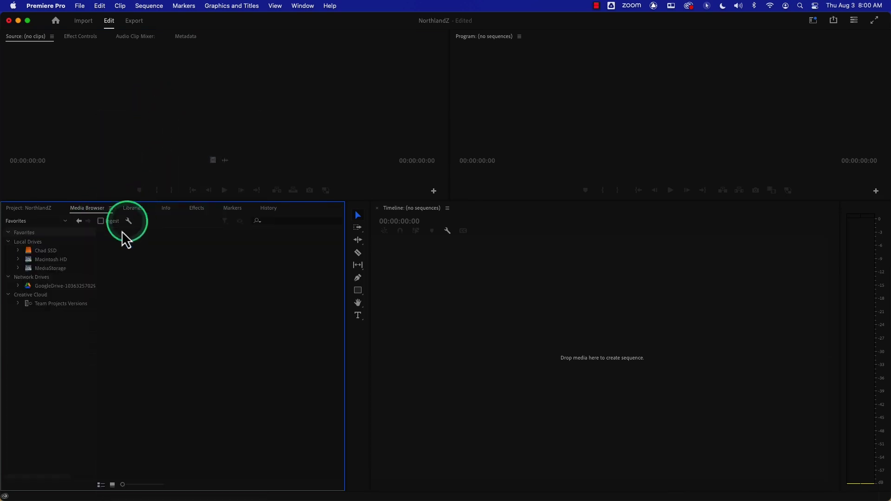
click(47, 208)
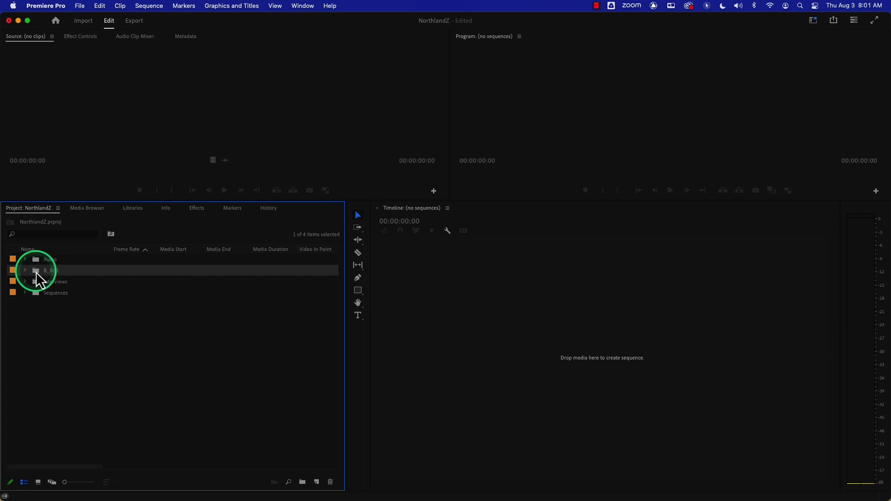
Step: Open the B_Roll bin in place, go back up to the project's bin list, and collapse the B_Roll bin there
double_click(36, 272)
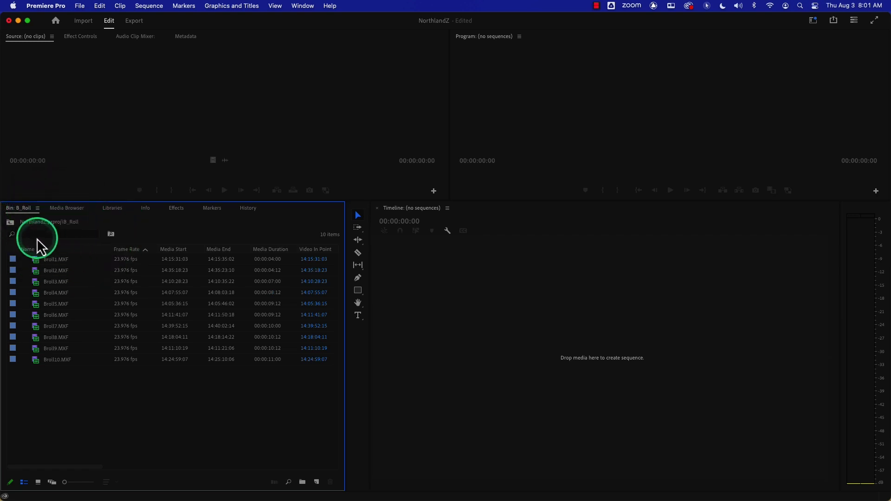
click(10, 222)
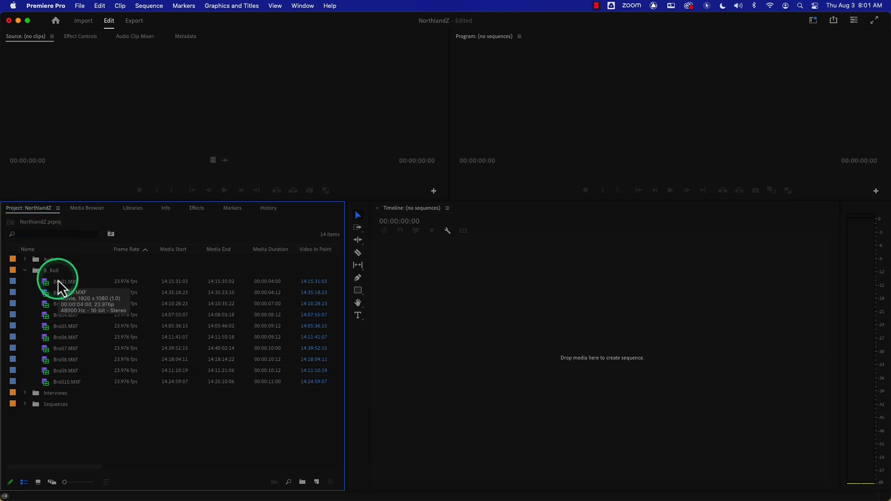
click(25, 270)
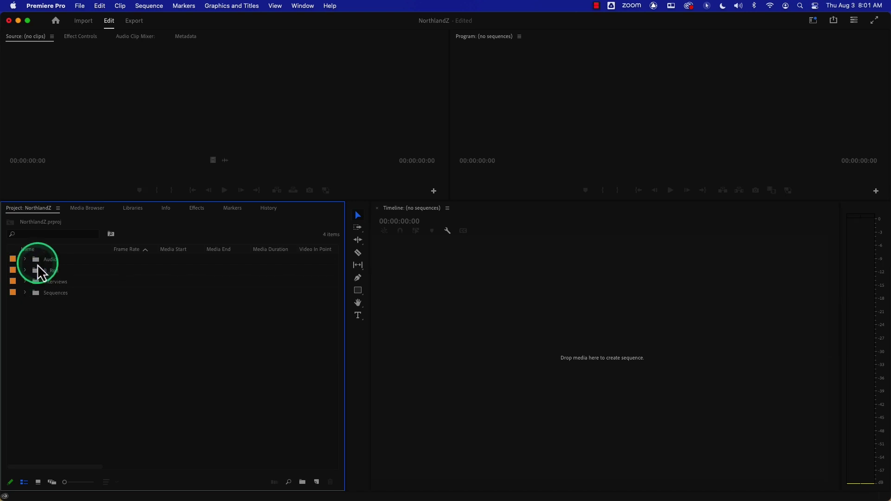
Step: Open the B_Roll bin in a floating window and close it, and enlarge the Source and Program monitors downward
double_click(39, 272)
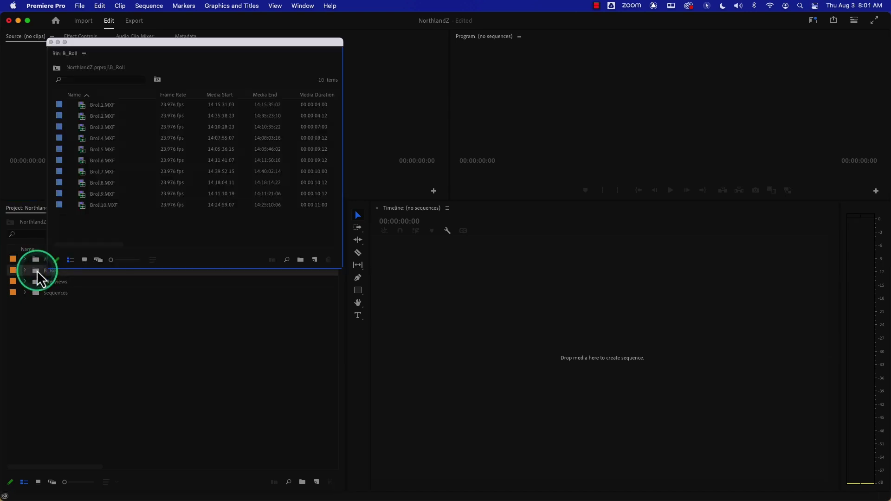
drag(93, 44, 148, 196)
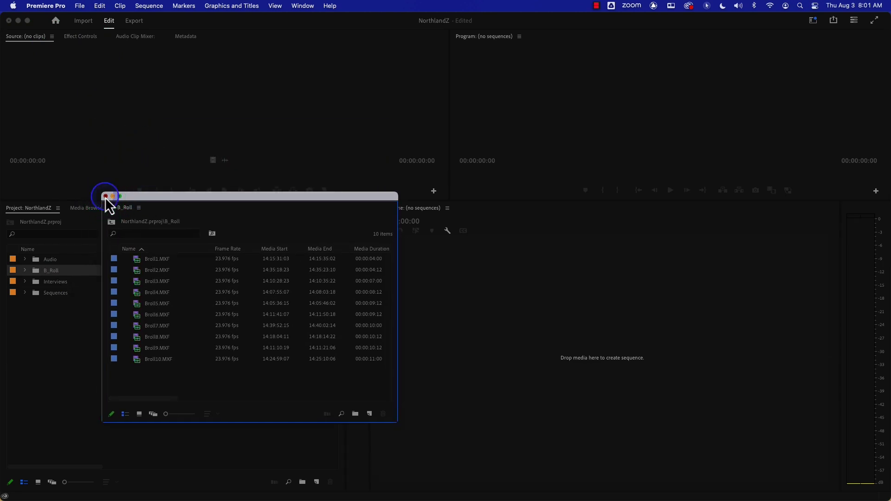
click(106, 197)
drag(128, 201, 123, 258)
Step: Review the Projects Double-click options in the General preferences, keeping Open new tab
click(52, 7)
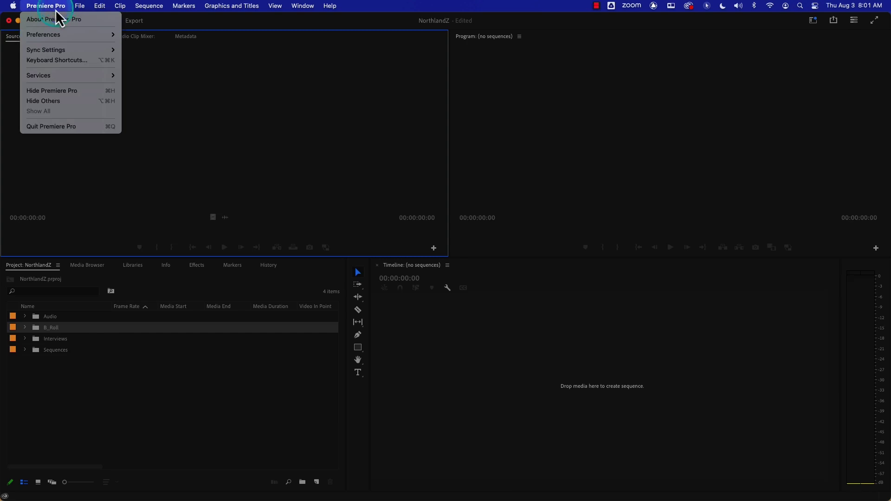
mouse_move(58, 35)
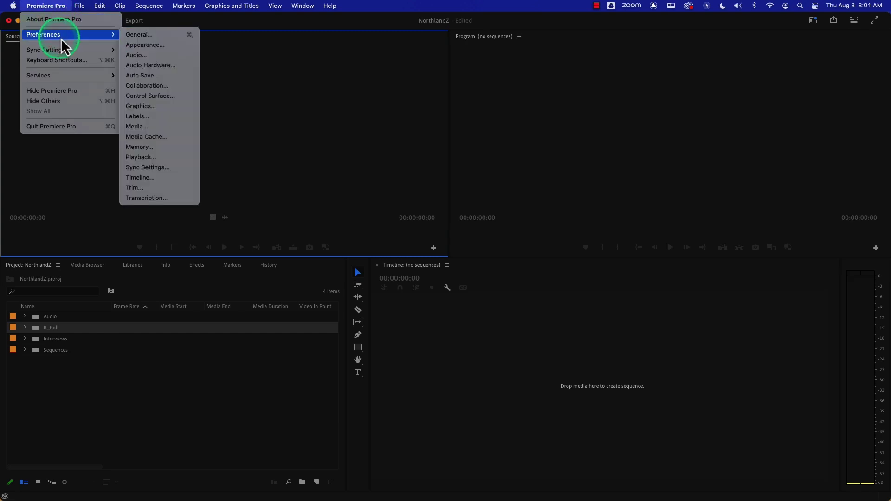
click(137, 39)
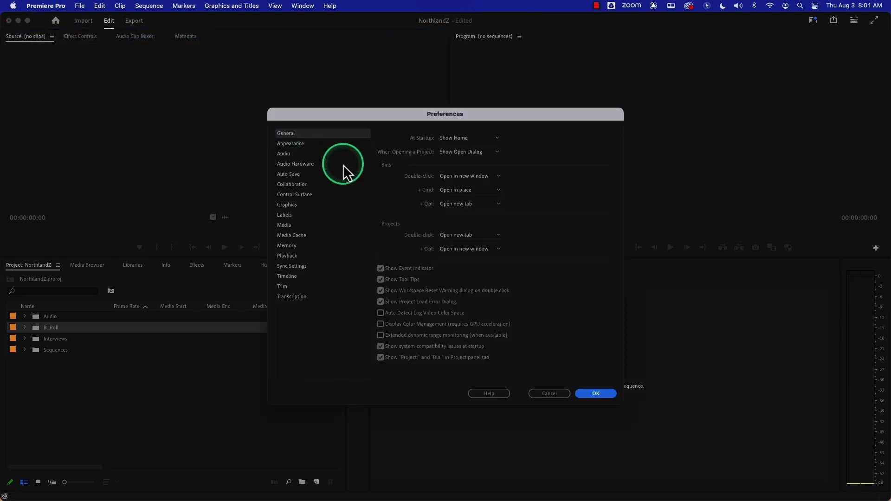
click(488, 235)
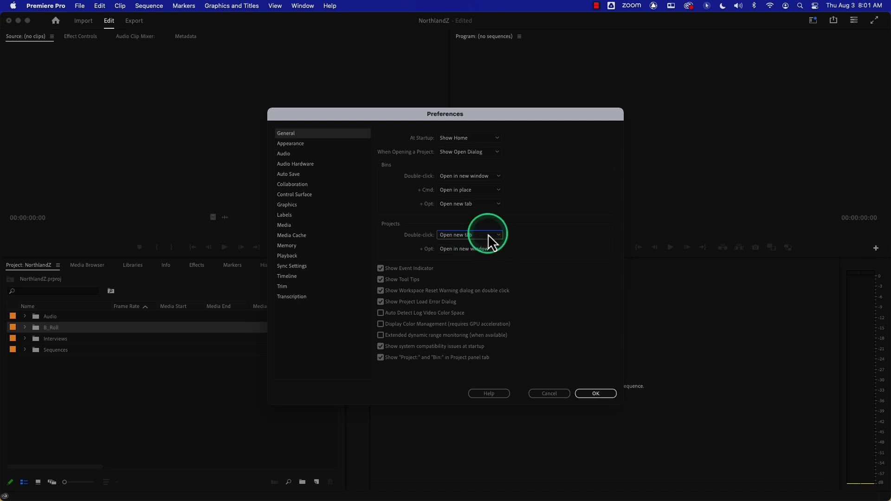
click(491, 255)
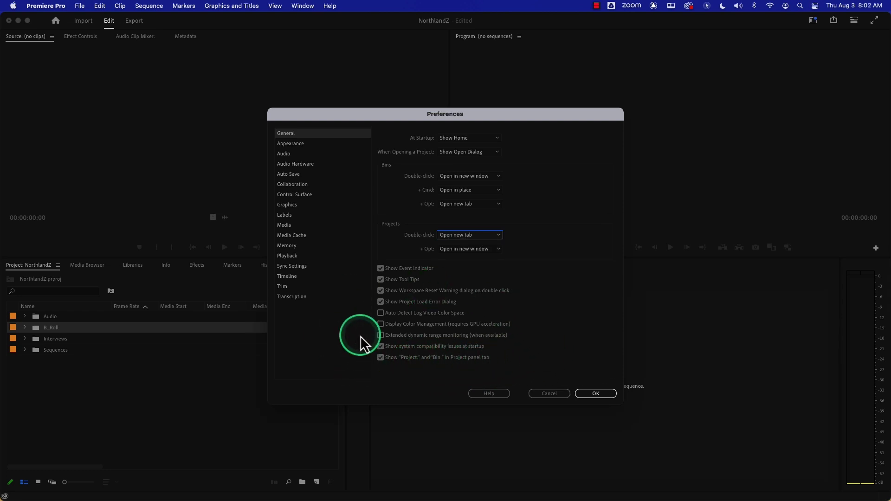
Step: In the Appearance preferences, set Brightness near the darkest end and Interactive Controls slightly darker than default; view the Audio preferences and apply
click(291, 144)
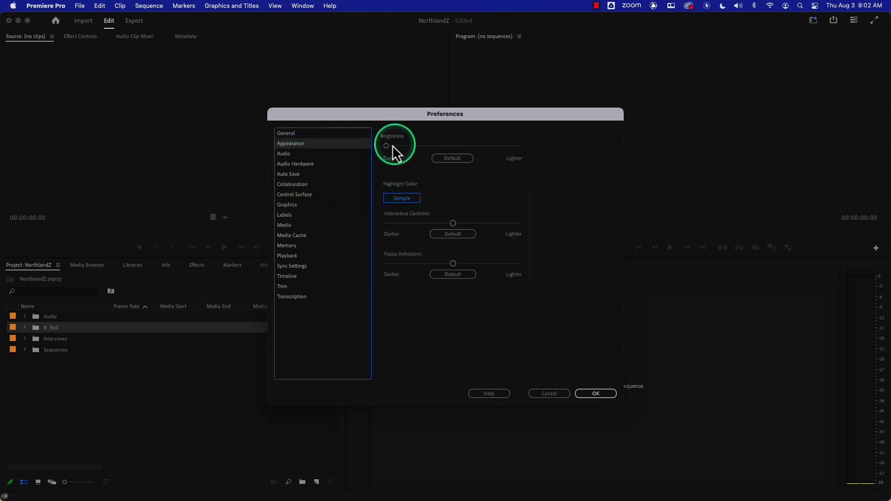
drag(389, 149, 453, 150)
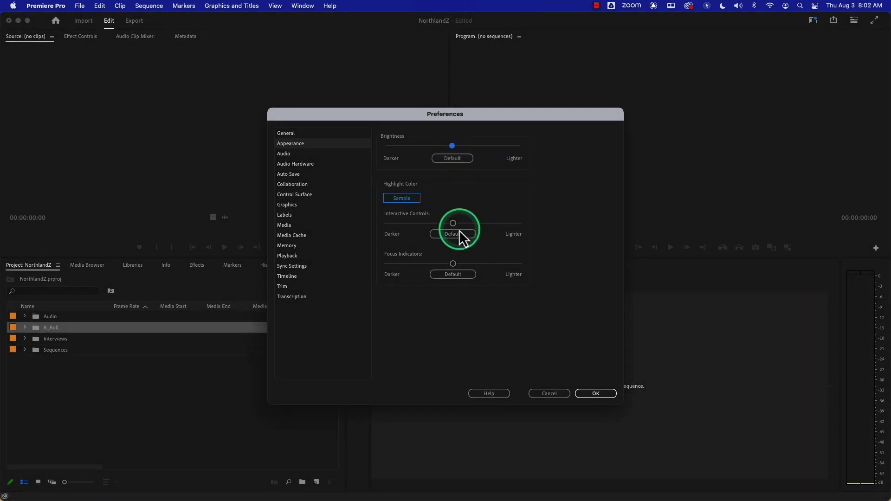
drag(453, 224, 403, 224)
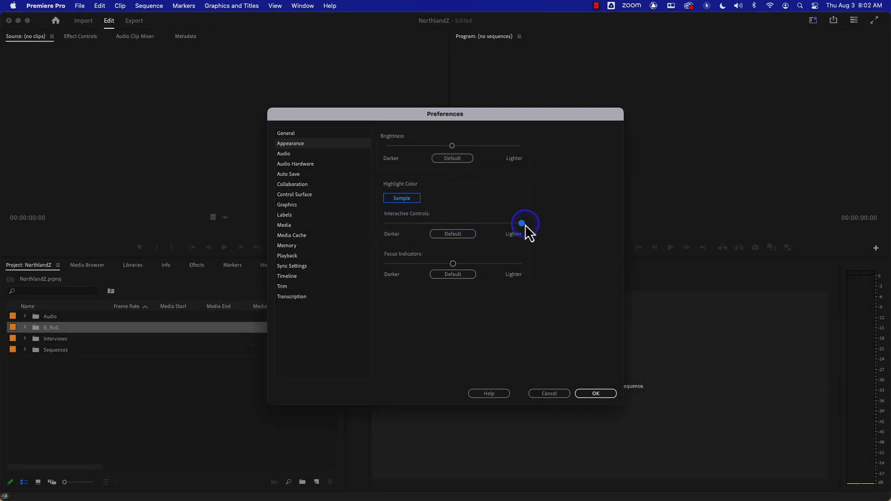
drag(447, 150, 415, 148)
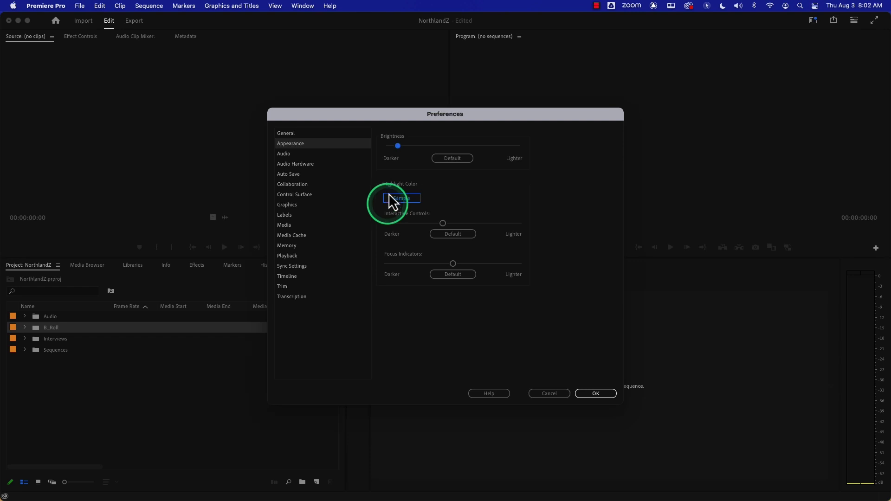
click(284, 153)
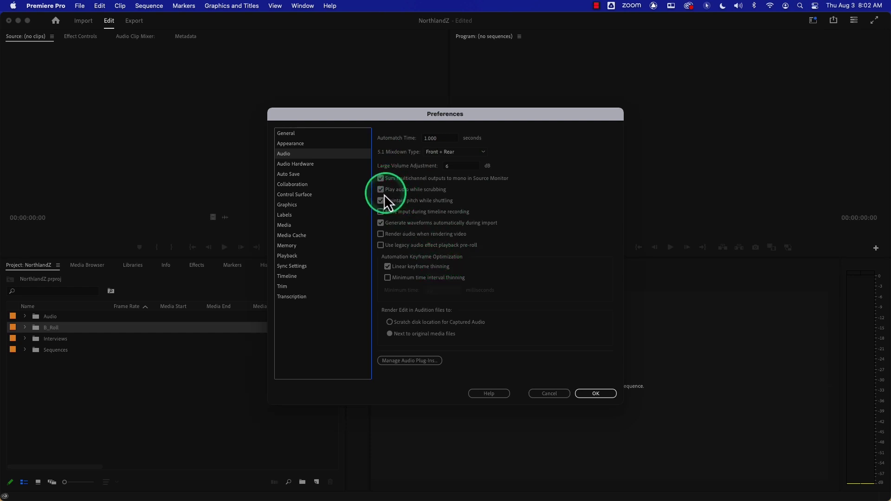
click(596, 394)
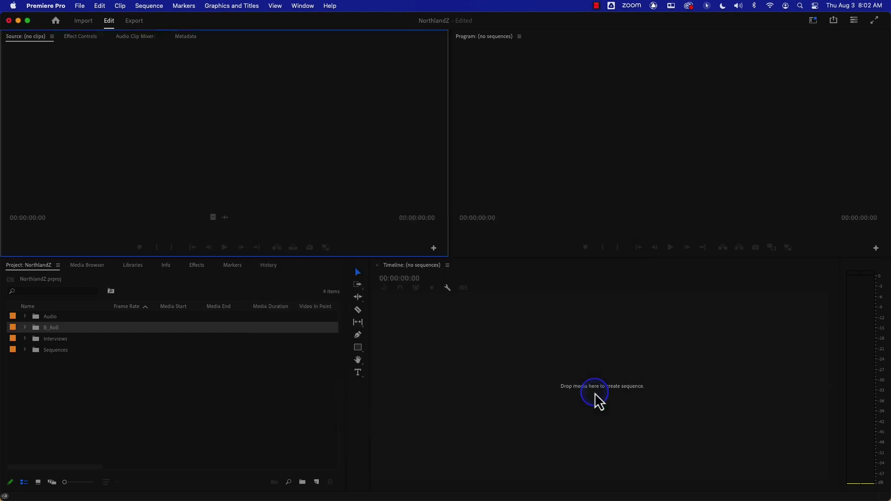
Step: Open the Interviews bin in its own window, place it over the Project panel, and load Interview1.mxf into the Source monitor
double_click(35, 341)
drag(139, 48, 136, 265)
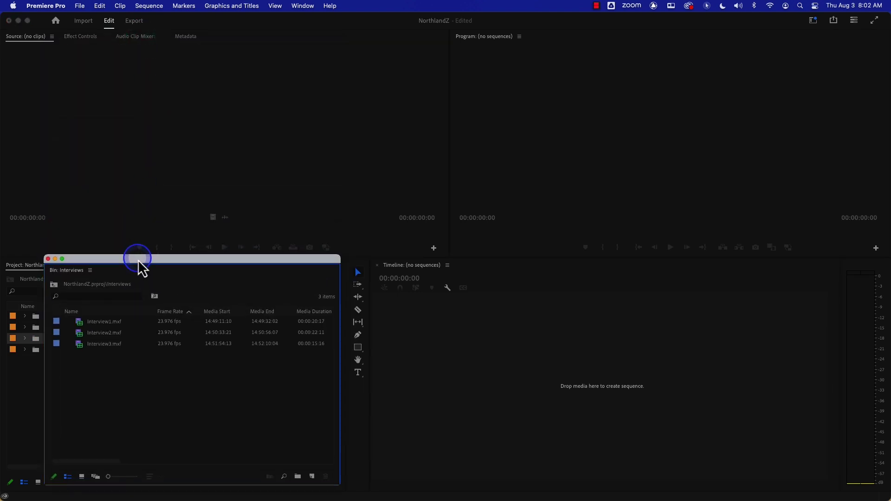
double_click(72, 322)
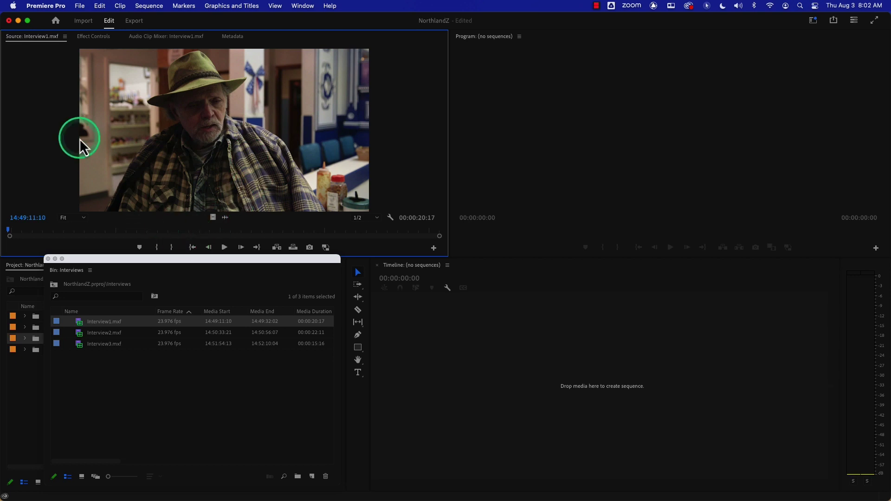
Step: Check the Play audio while scrubbing option in the Audio preferences, leaving it enabled, and scrub Interview1.mxf in the Source monitor to 14:49:21:16
click(49, 5)
mouse_move(80, 5)
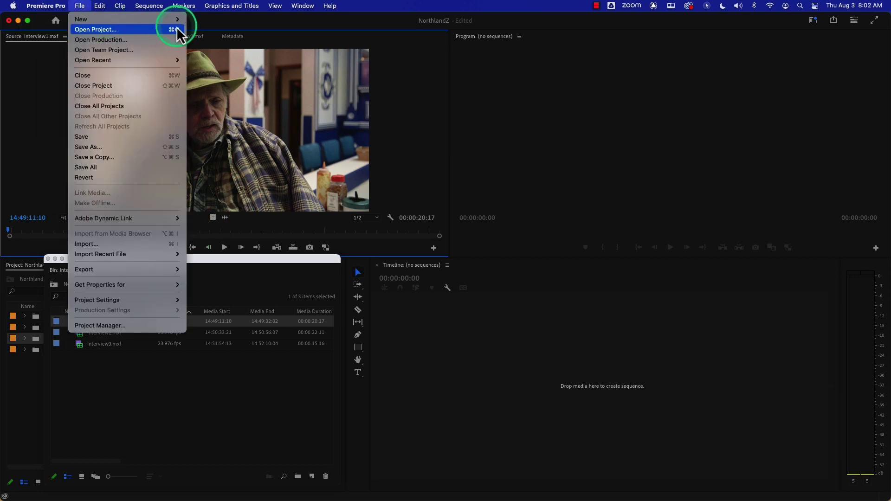
mouse_move(46, 6)
mouse_move(83, 42)
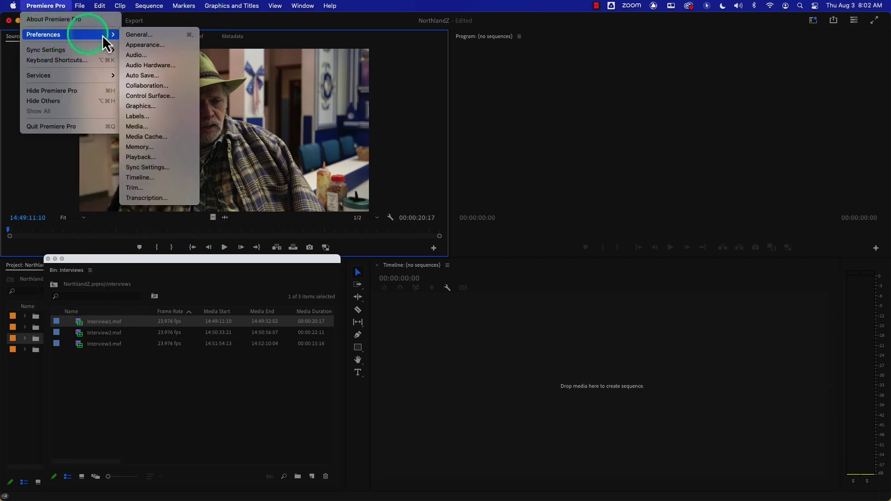
click(140, 54)
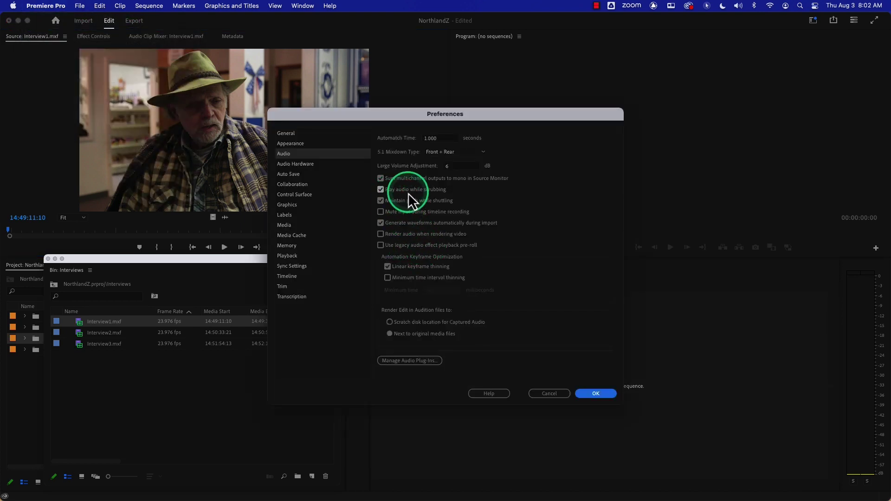
click(608, 395)
drag(141, 230, 220, 234)
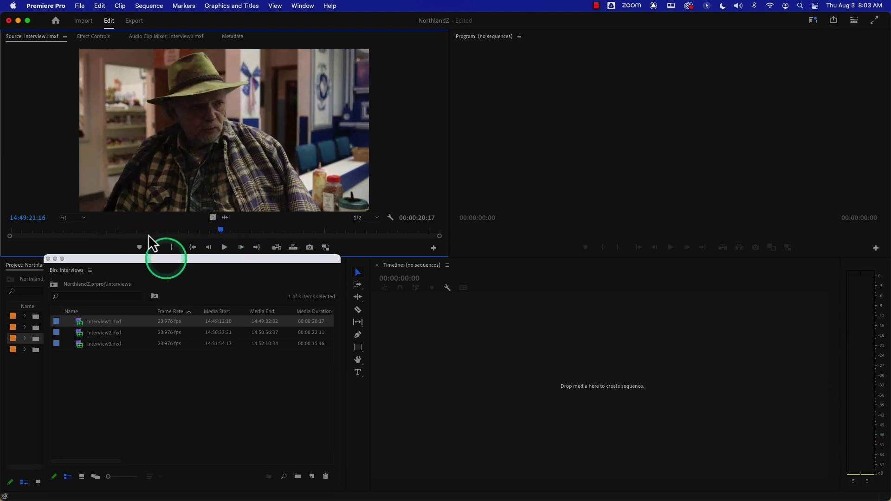
Step: Scrub Interview1.mxf in the Source monitor to 14:49:22:19 and turn off Play audio while scrubbing in the Audio preferences
drag(188, 237, 119, 238)
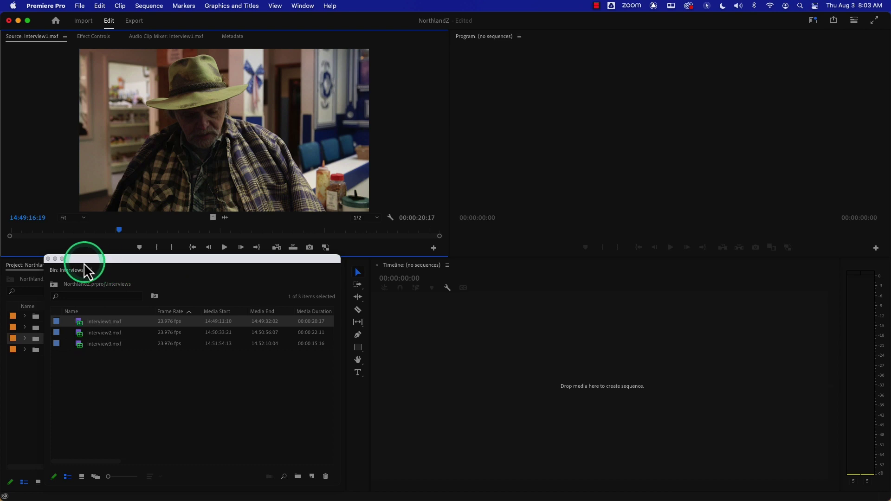
drag(120, 230, 246, 232)
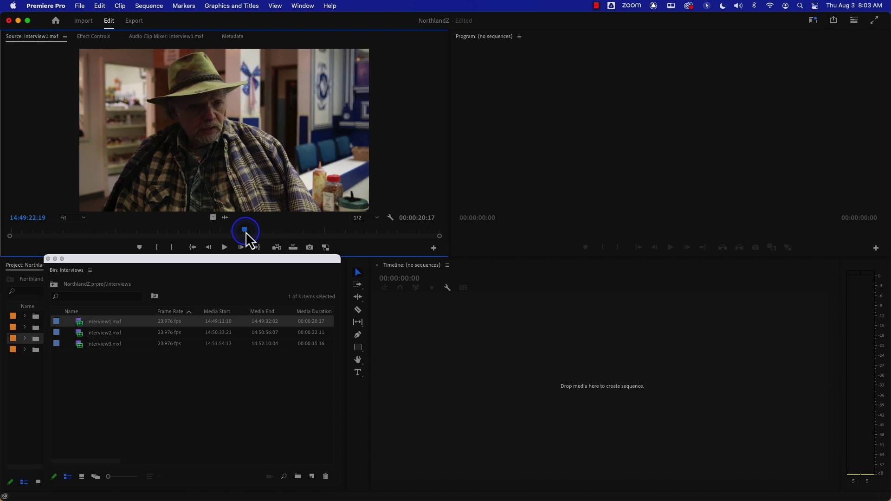
click(56, 5)
mouse_move(65, 44)
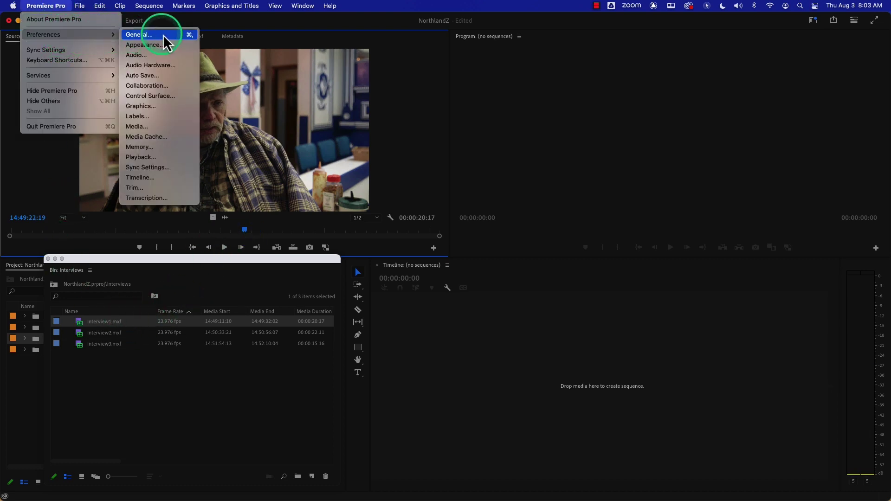
click(162, 55)
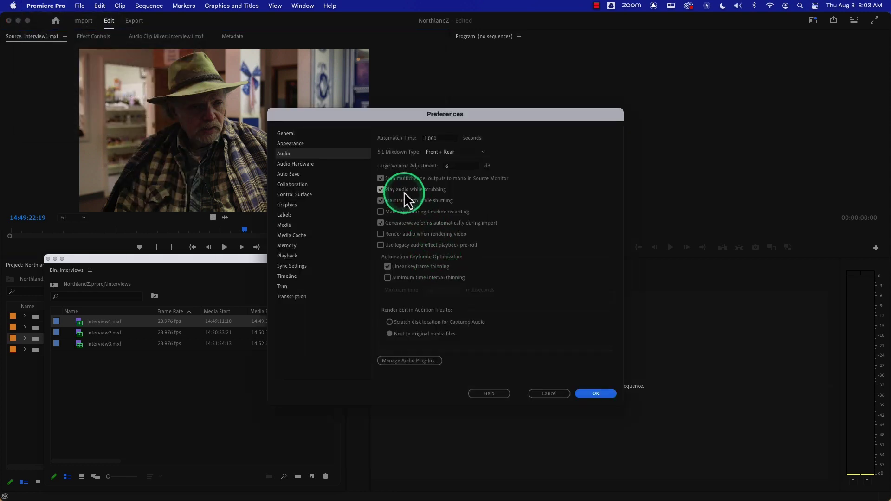
click(405, 194)
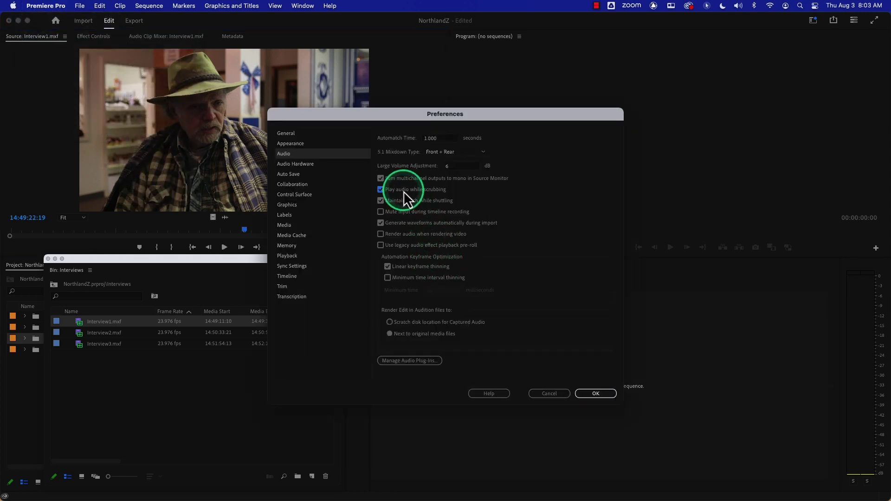
click(603, 395)
Step: Scrub Interview1.mxf in the Source monitor to 14:49:18:23 and close the floating Interviews bin window
drag(217, 232, 164, 235)
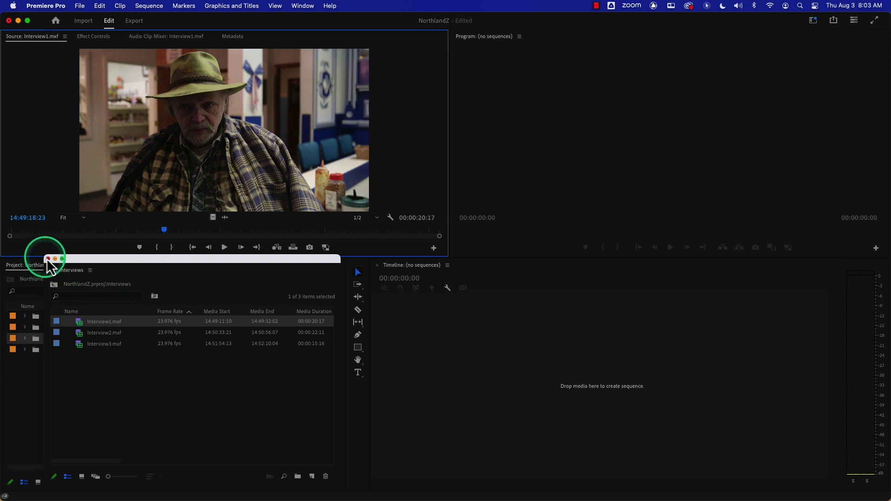
click(48, 259)
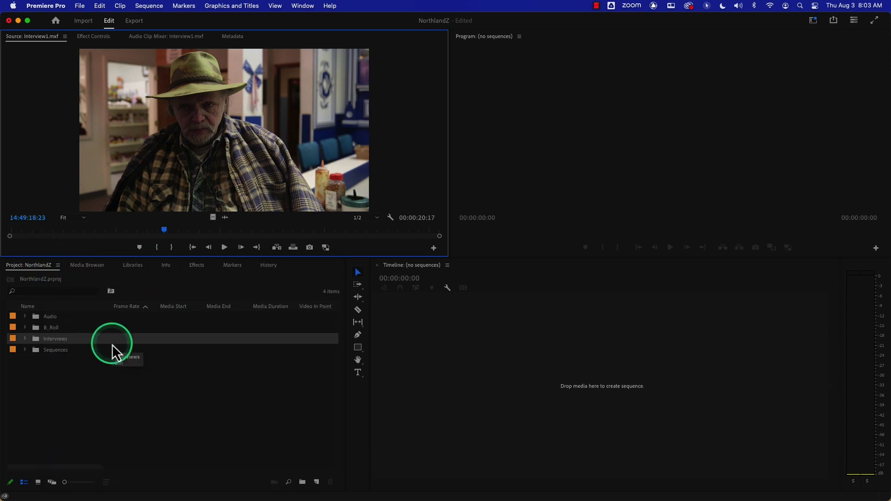
Step: Review the Audio Hardware and Auto Save preferences, including the save interval and maximum project versions
click(46, 6)
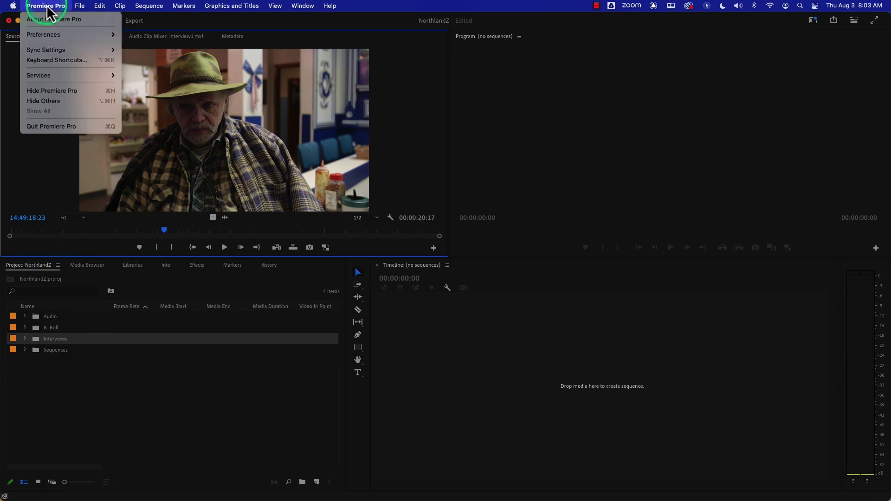
mouse_move(66, 41)
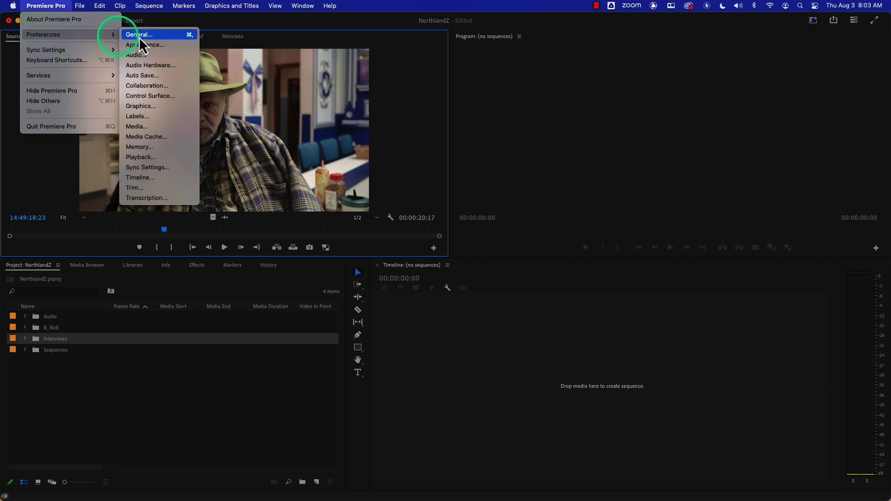
click(165, 56)
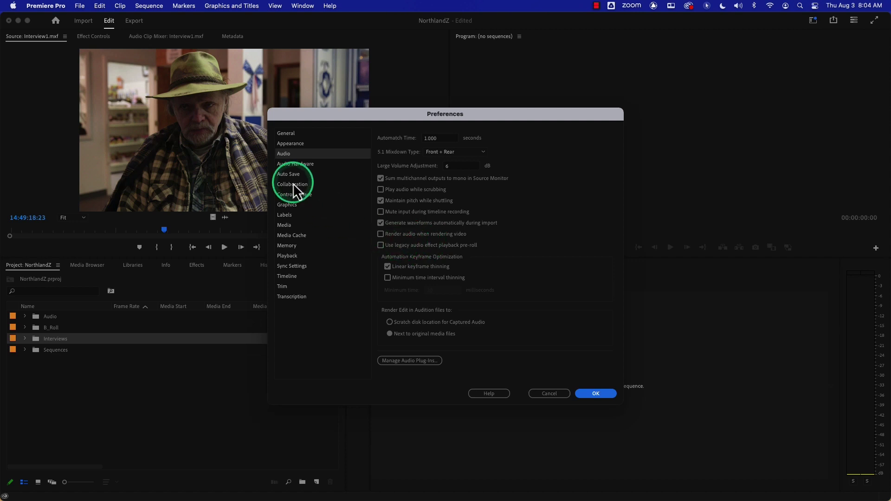
click(297, 165)
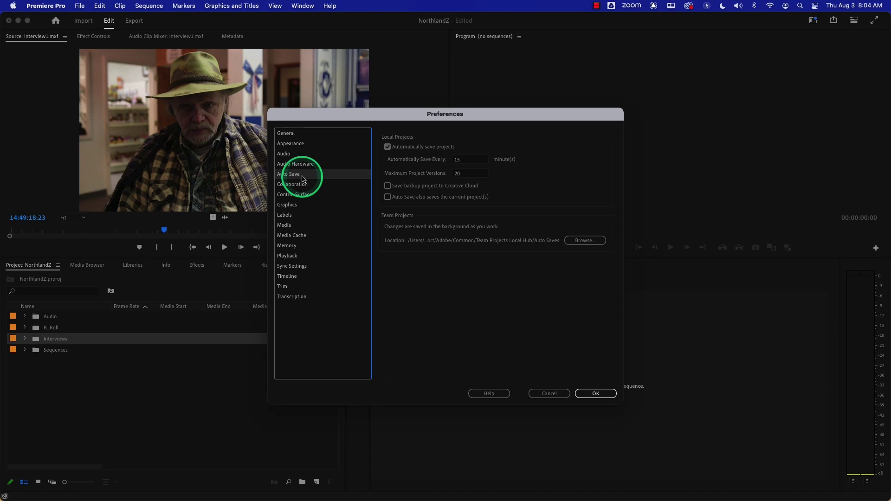
click(472, 173)
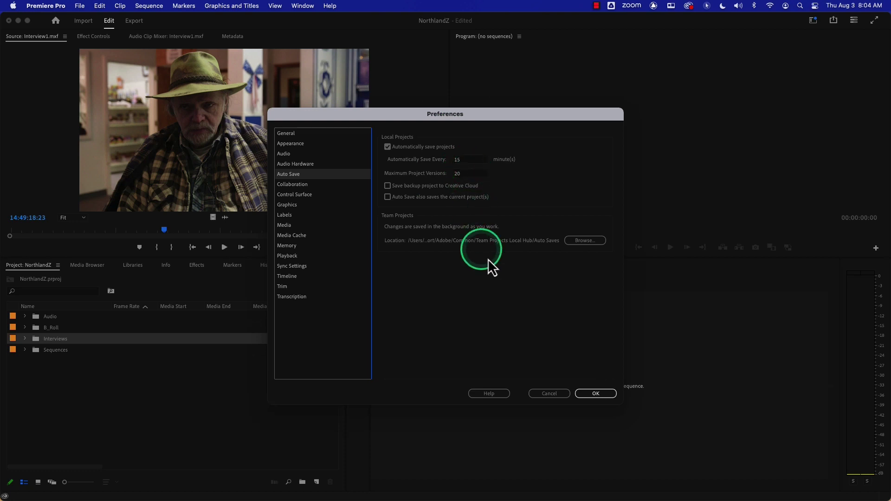
Step: Hide Premiere Pro, inspect the Premiere Projects folder on the desktop in Finder, close it, and switch back to Premiere Pro
key(super+h)
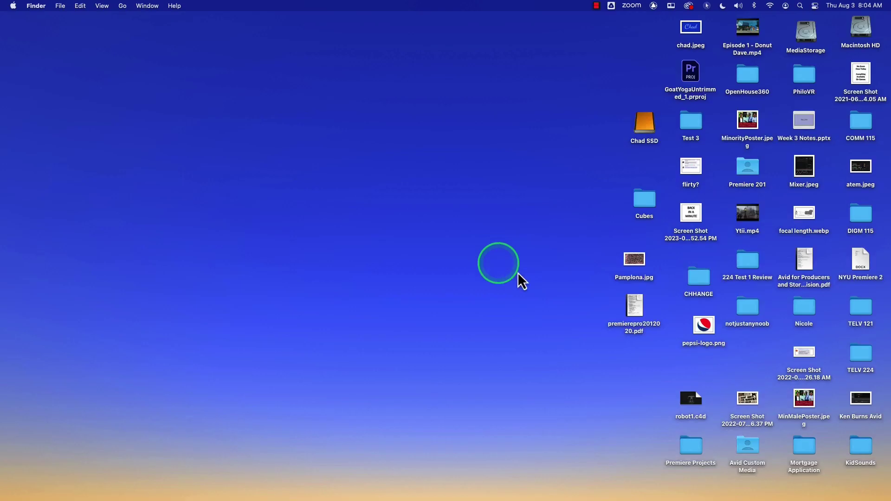
double_click(699, 443)
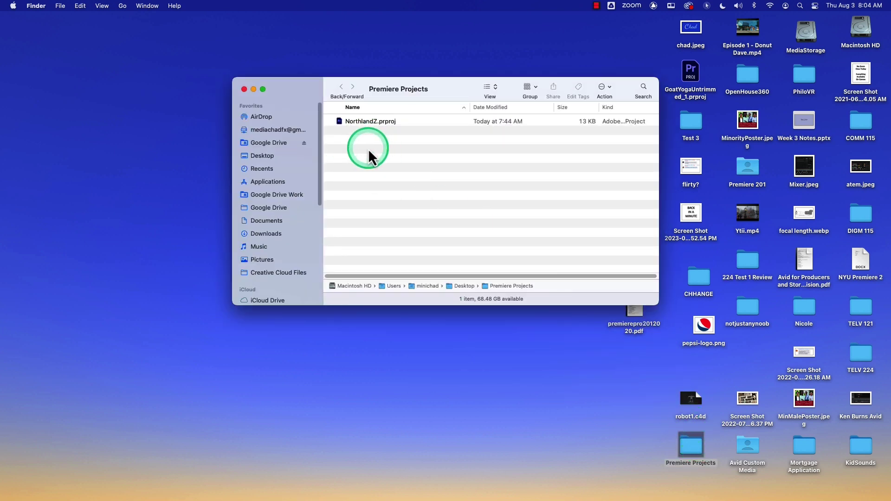
click(244, 89)
mouse_move(307, 497)
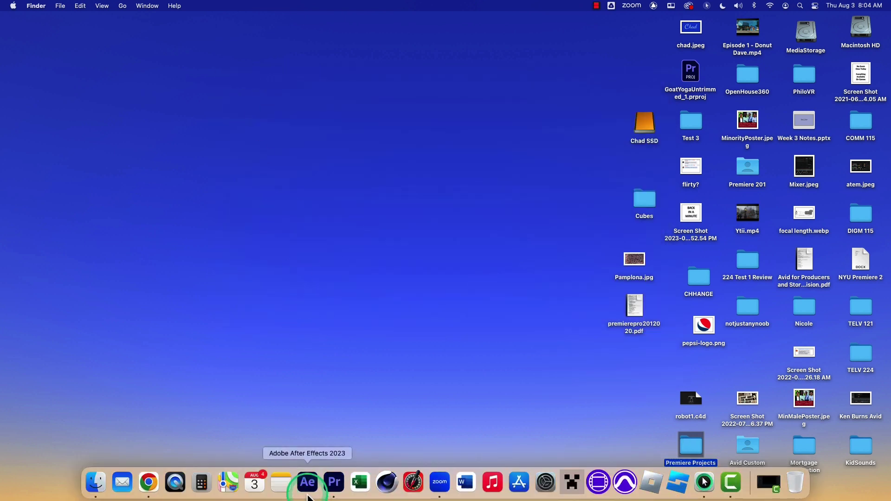
click(334, 483)
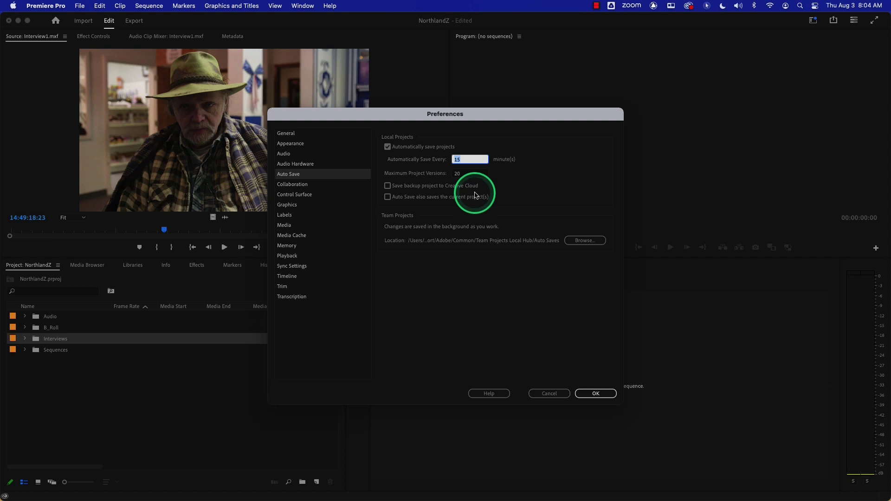
Step: Review the Control Surface, Graphics and Labels preferences, including the label colors and label defaults
click(296, 189)
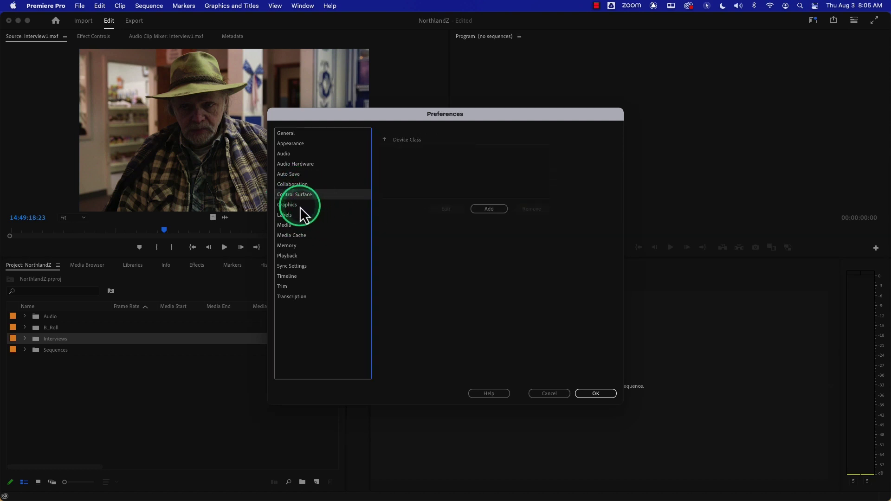
click(300, 207)
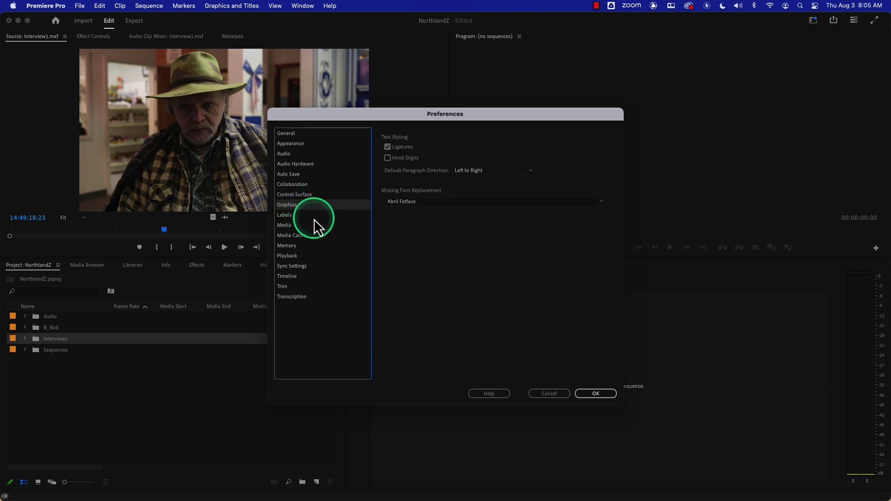
click(301, 216)
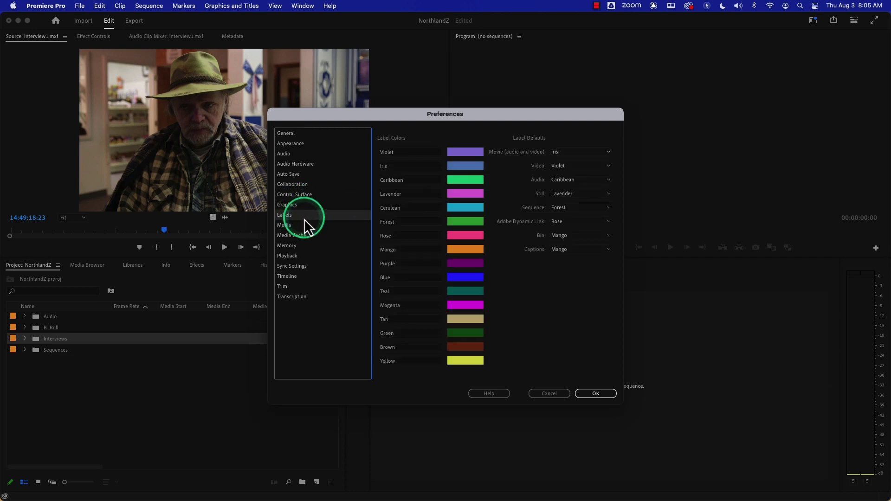
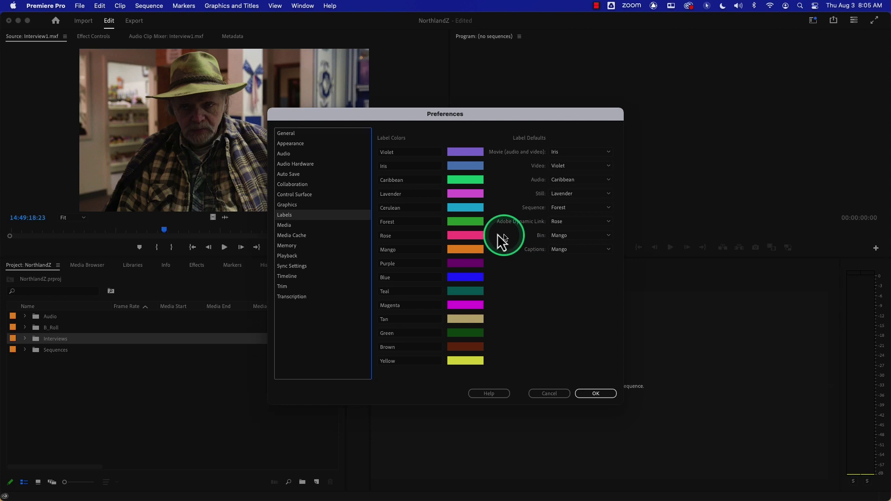
Step: Set the Indeterminate Media Timebase to 23.976 fps in the Media preferences
click(297, 226)
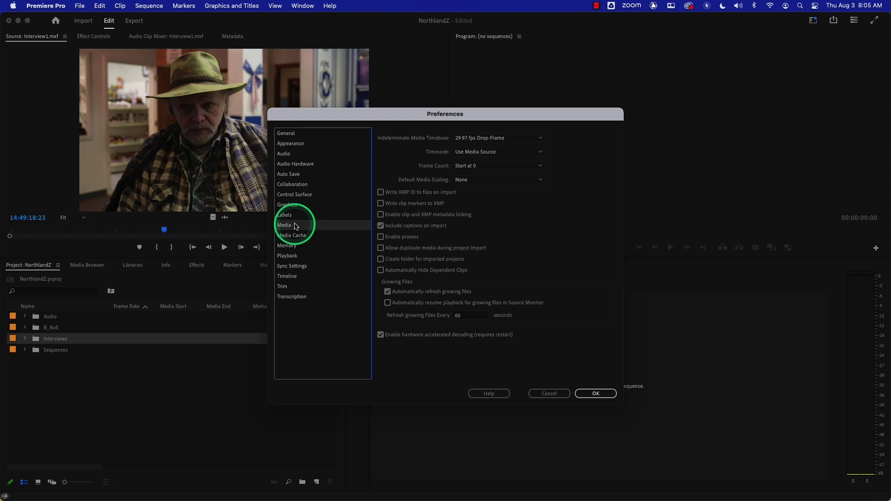
click(478, 140)
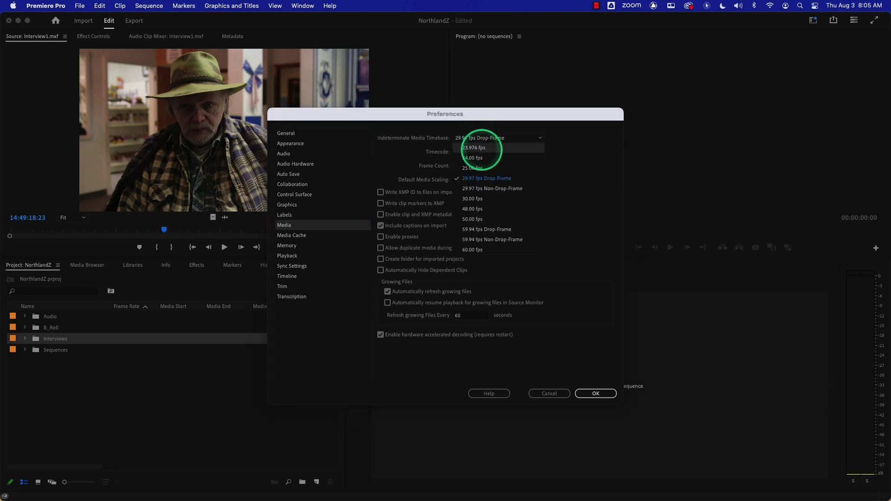
click(481, 149)
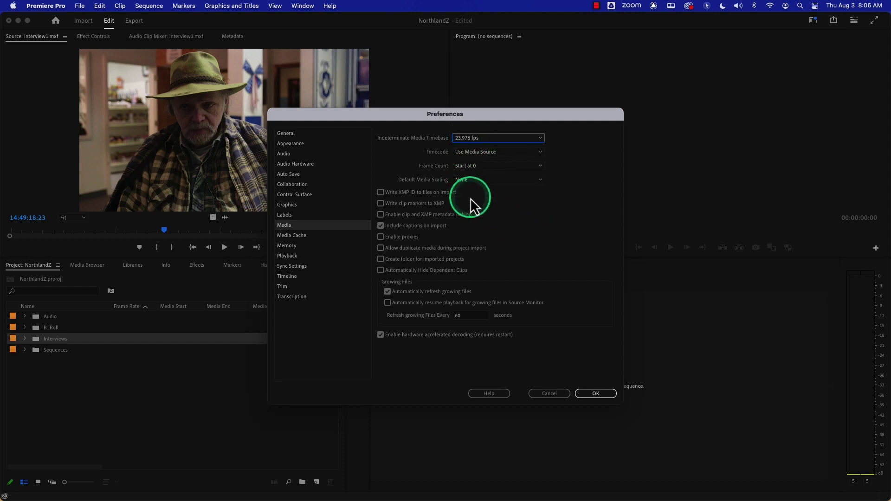
Step: Review the Media Cache and Memory preferences, and set Preroll to 2 seconds in the Playback preferences
click(318, 236)
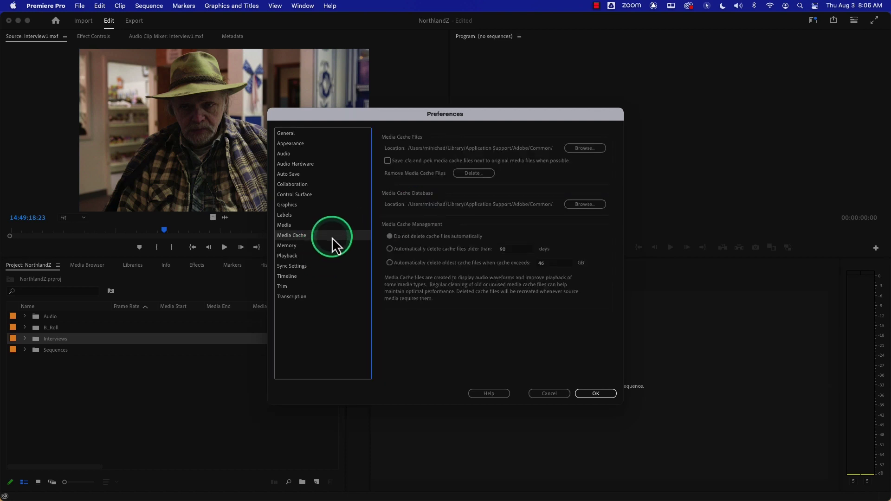
click(308, 247)
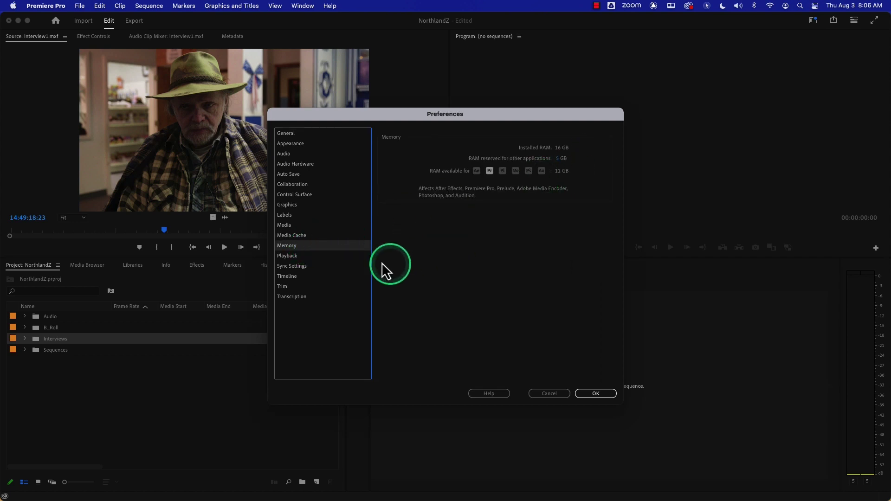
click(307, 258)
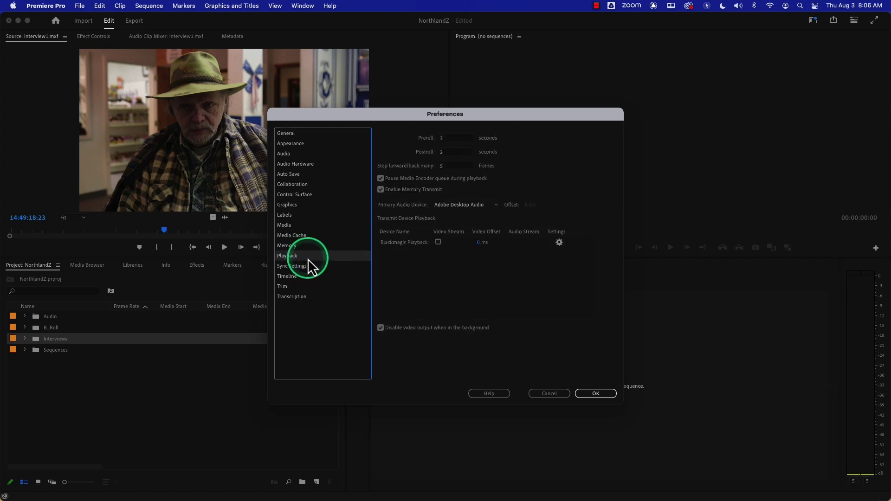
click(449, 138)
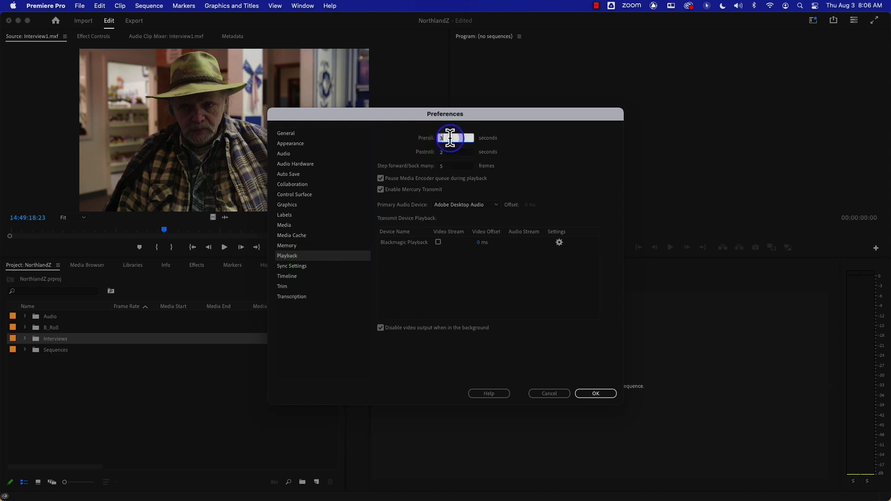
text(2)
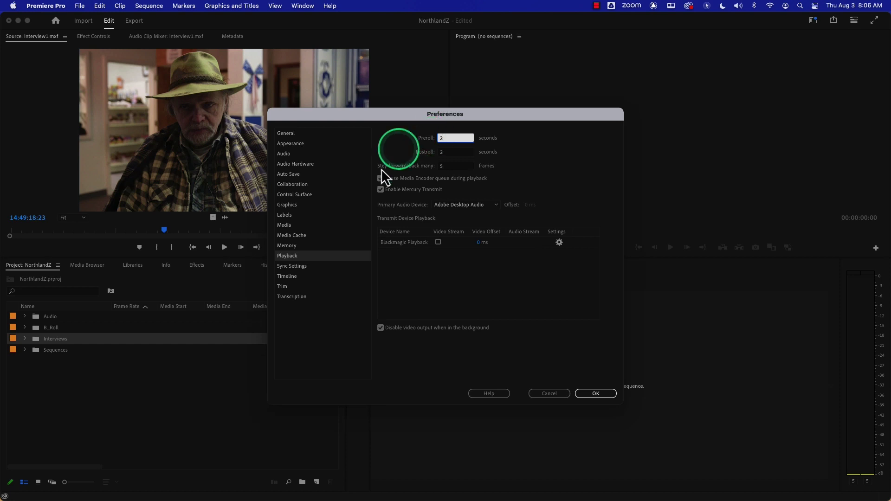
Step: In the Timeline preferences, try Frames as the Video Transition Default Duration unit and return it to Seconds
click(314, 277)
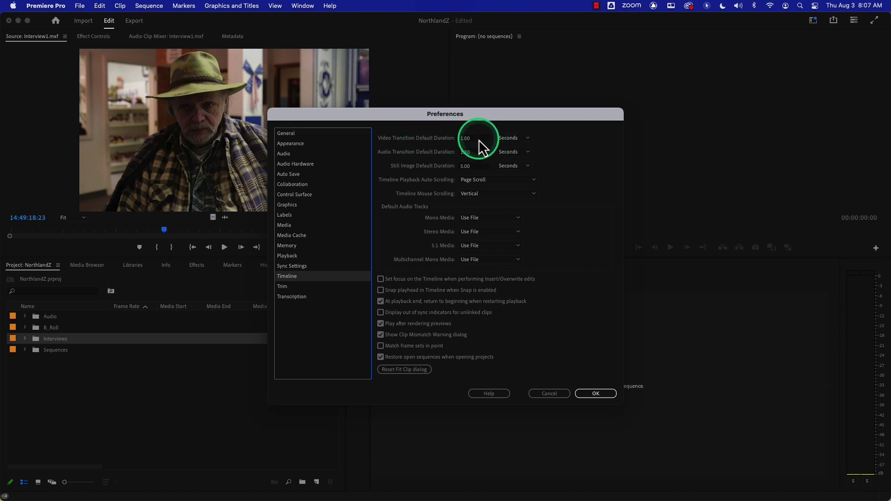
click(478, 139)
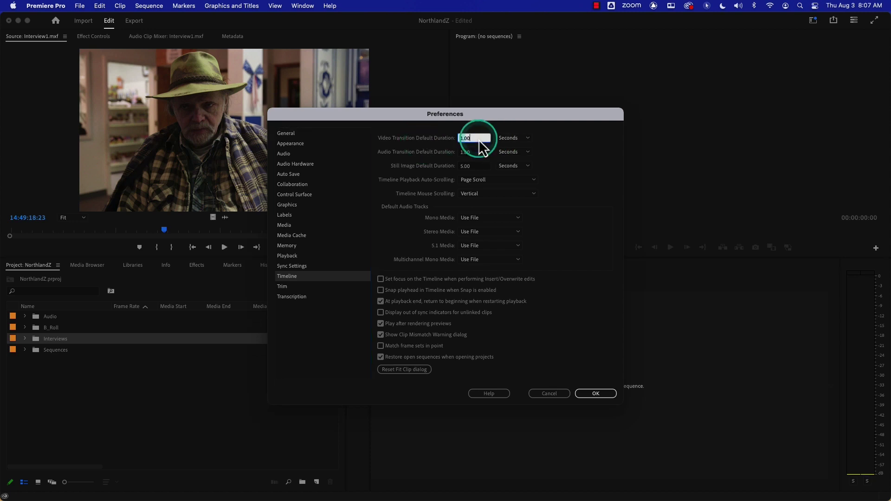
click(504, 140)
click(508, 147)
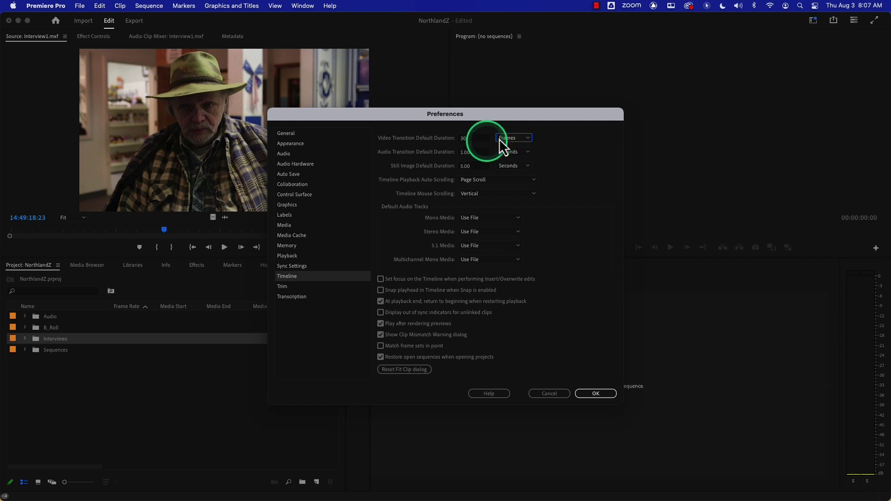
click(508, 138)
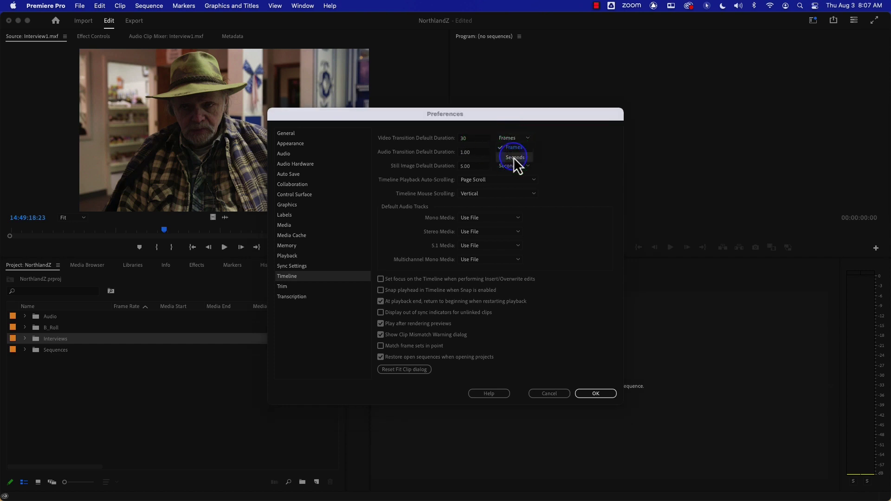
click(514, 157)
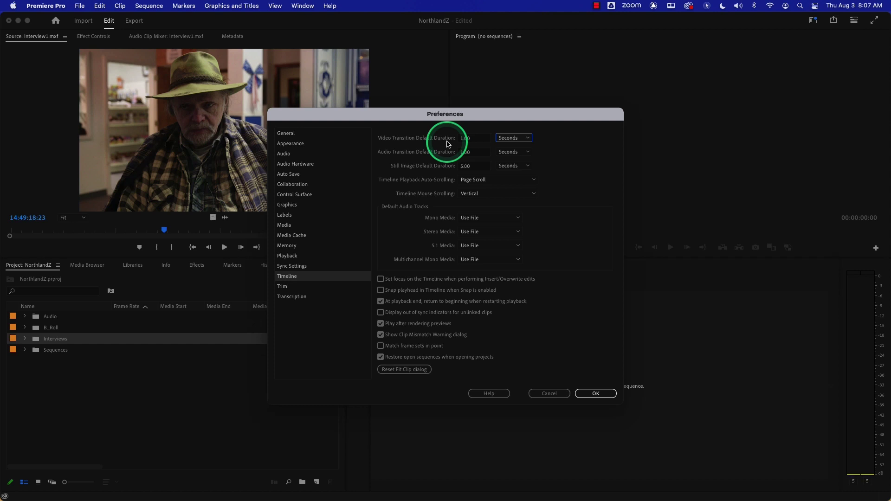
Step: Set Timeline Playback Auto-Scrolling to Page Scroll and enable Snap playhead in Timeline when Snap is enabled
click(480, 180)
click(483, 210)
click(486, 181)
click(485, 200)
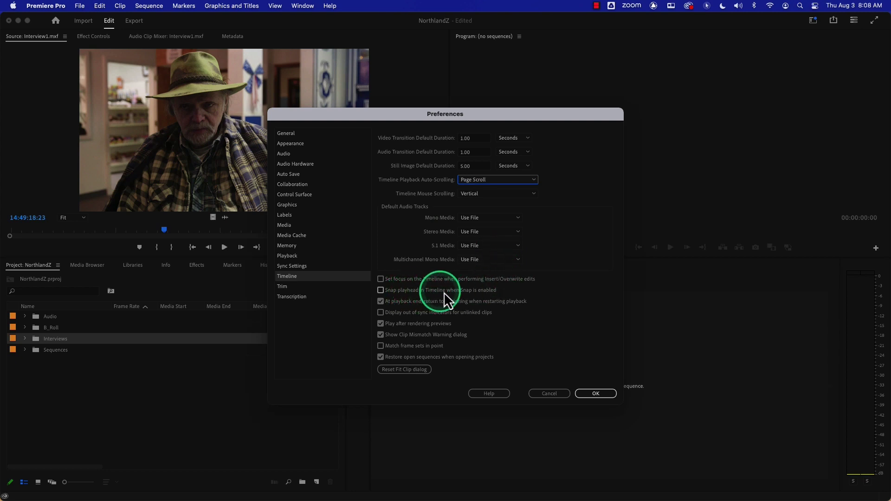
click(381, 290)
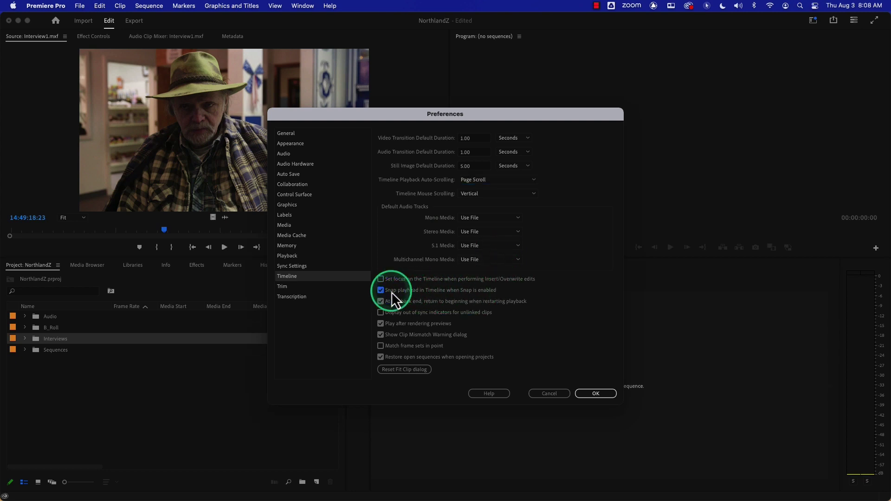
Step: Disable Snap playhead in Timeline when Snap is enabled, and keep Trim's Allow Selection tool to choose Roll and Ripple trims enabled, saving the preferences
click(388, 292)
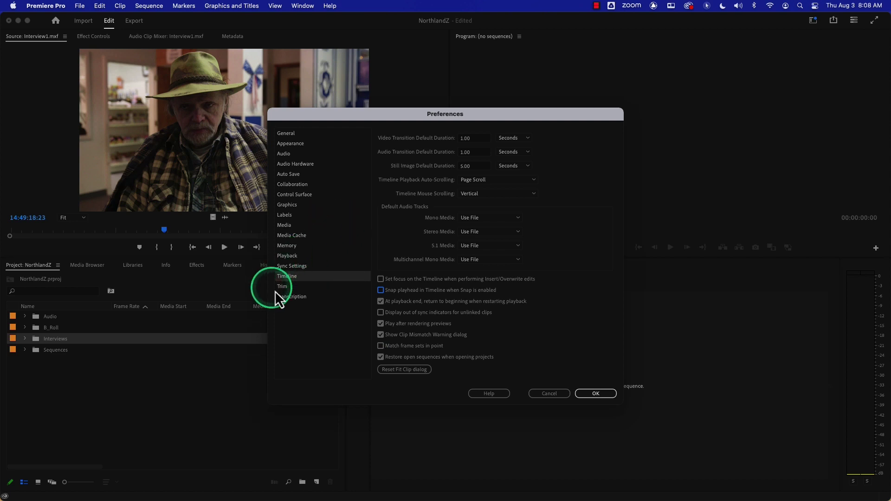
click(301, 288)
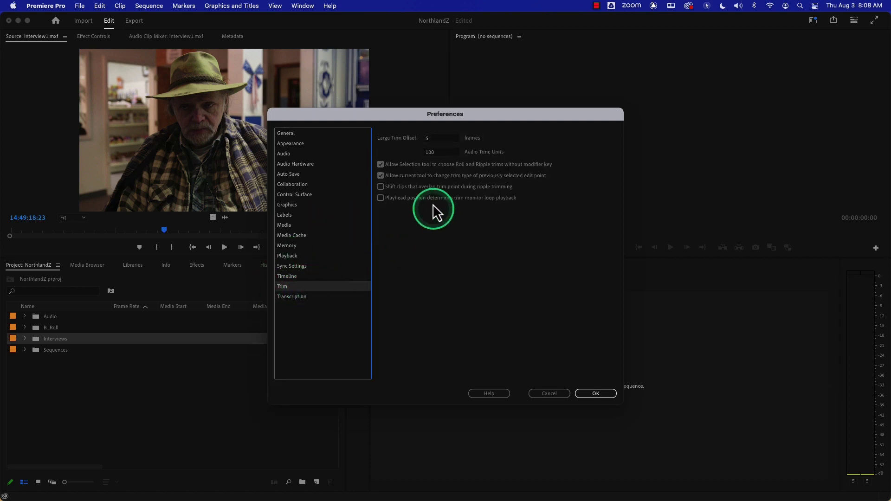
key(ctrl+m)
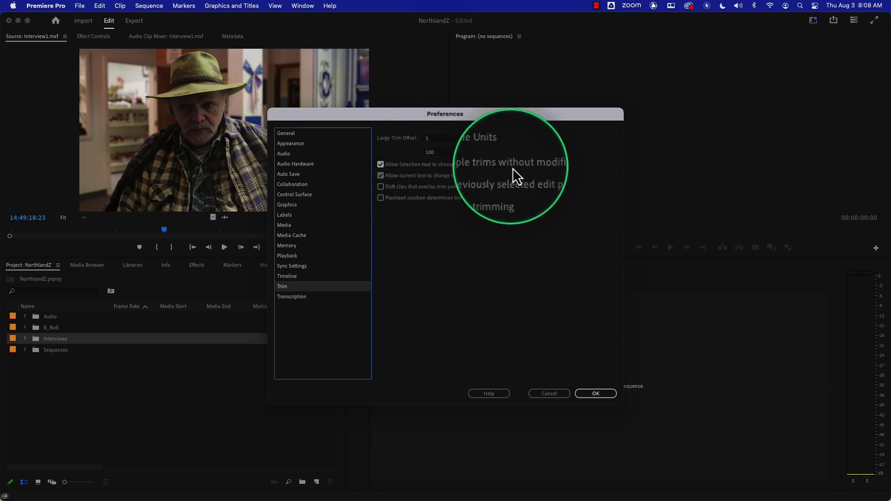
key(ctrl+m)
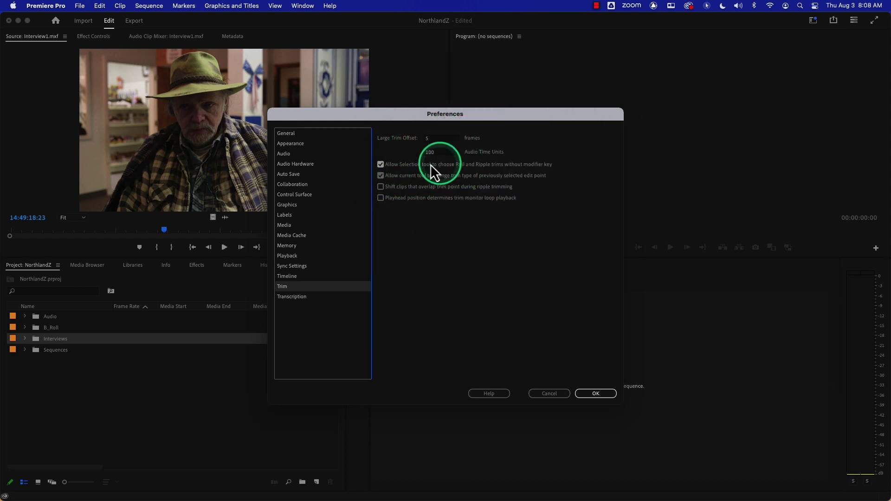
click(380, 165)
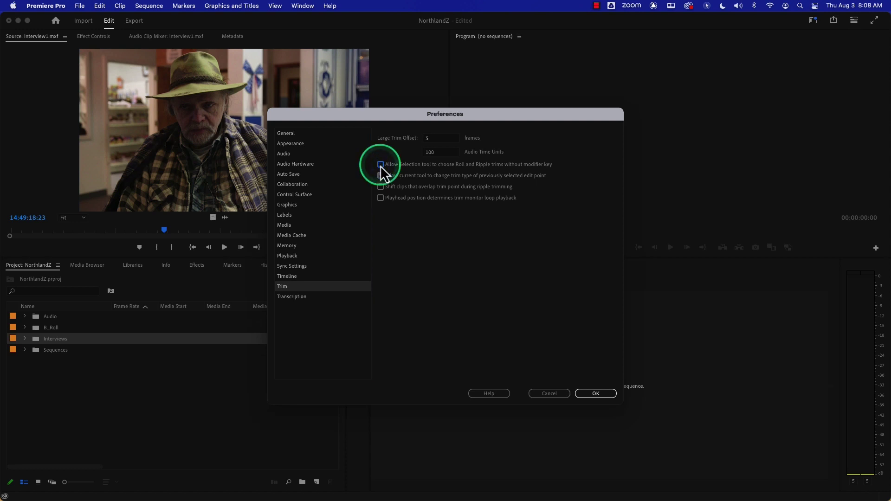
click(380, 165)
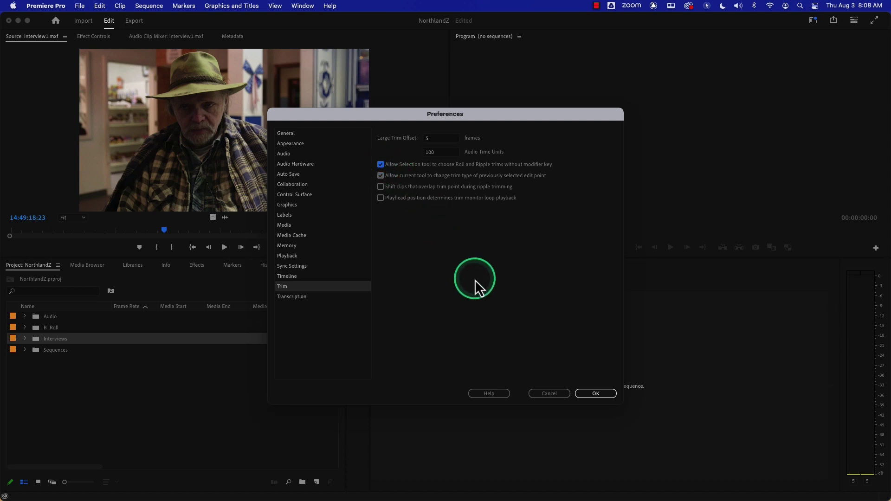
click(597, 393)
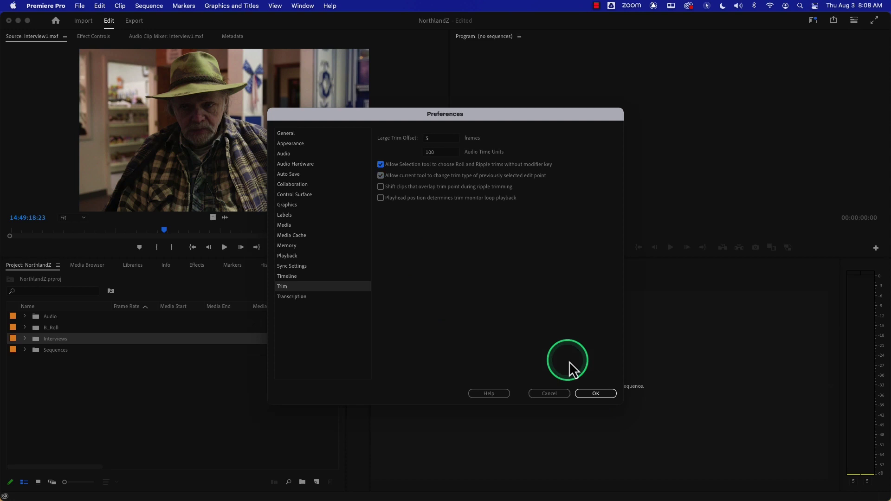
click(596, 393)
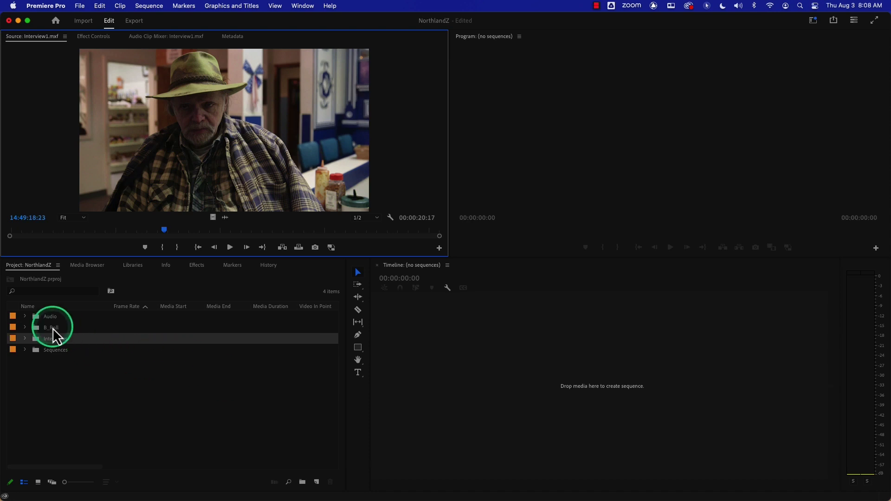
Step: Open the B_Roll bin in its own window and scrub through Broll1.MXF and Broll2.MXF in the Source Monitor
double_click(37, 328)
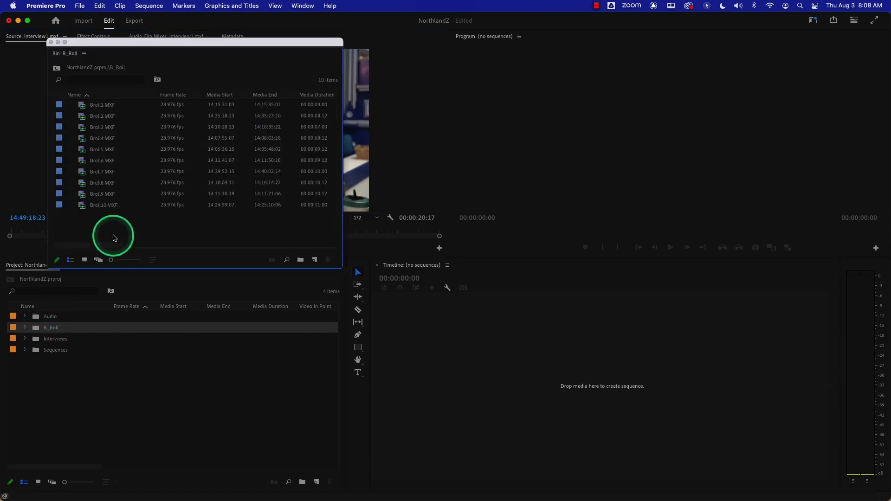
drag(163, 43, 311, 263)
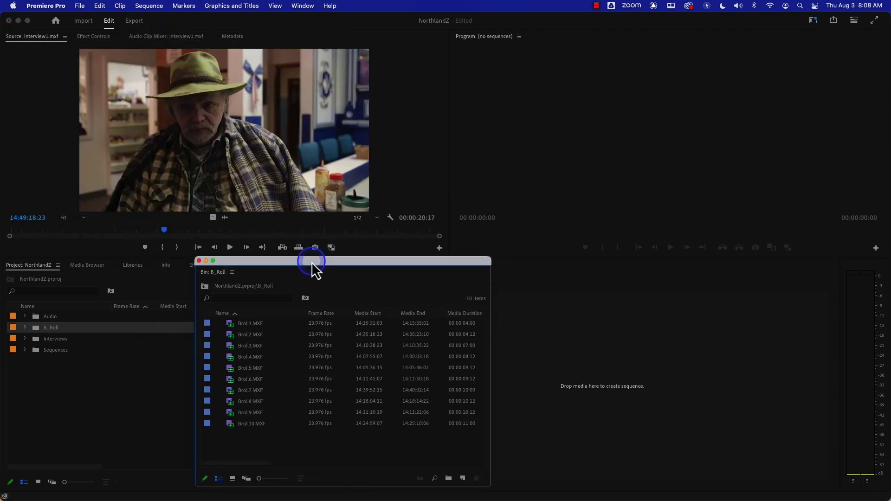
double_click(230, 324)
drag(96, 236, 244, 247)
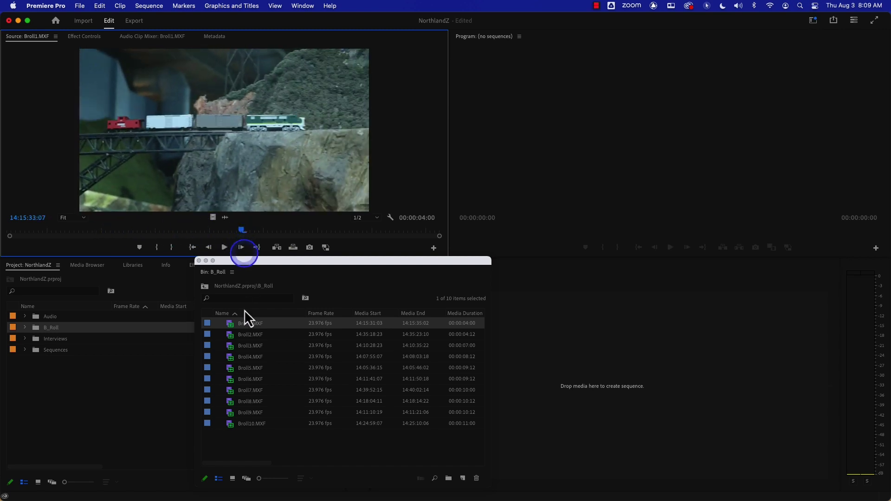
double_click(230, 334)
drag(91, 227, 240, 232)
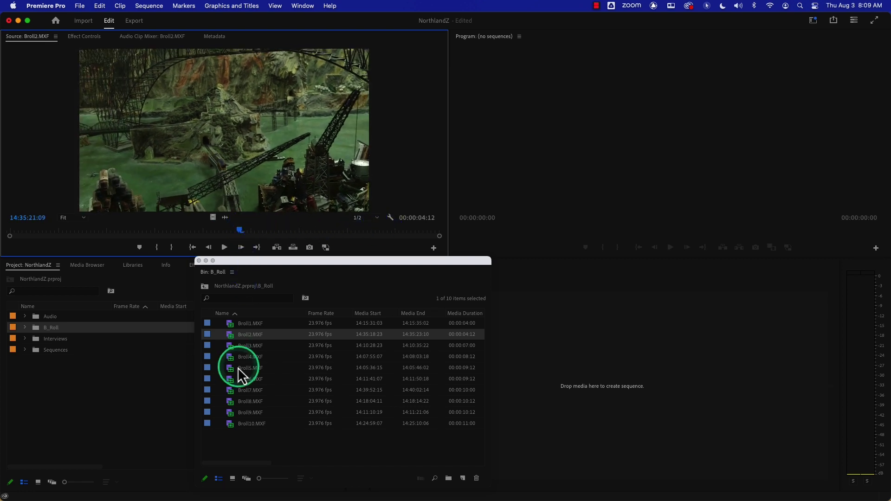
Step: Load Broll5.MXF in the Source Monitor, close the B_Roll bin window, and play and scrub the clip
double_click(239, 369)
drag(111, 237, 185, 233)
click(199, 260)
click(224, 248)
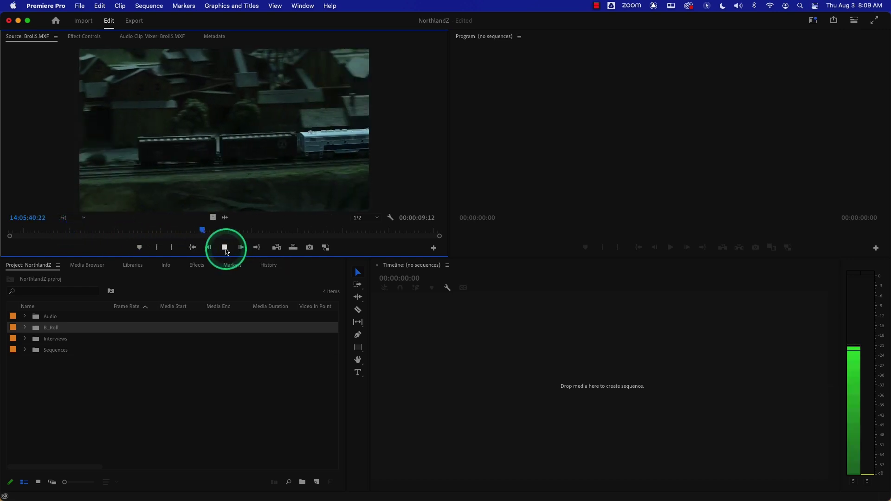
click(226, 249)
drag(239, 235, 135, 245)
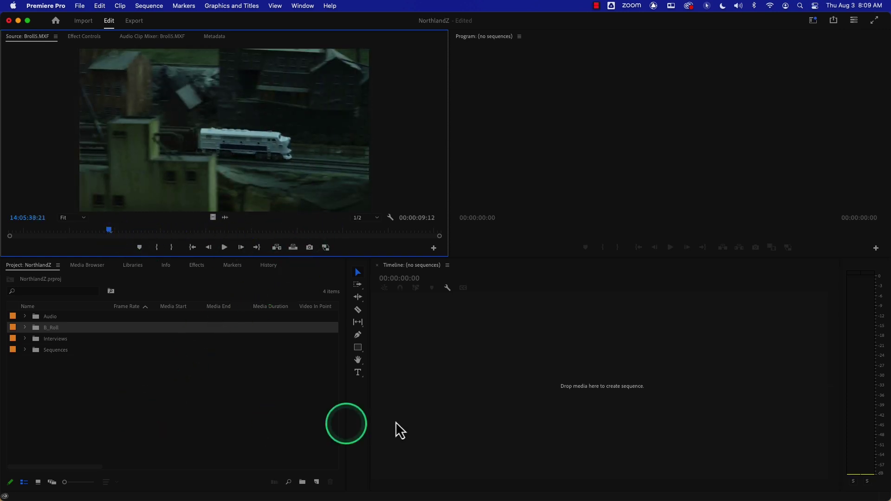
click(462, 397)
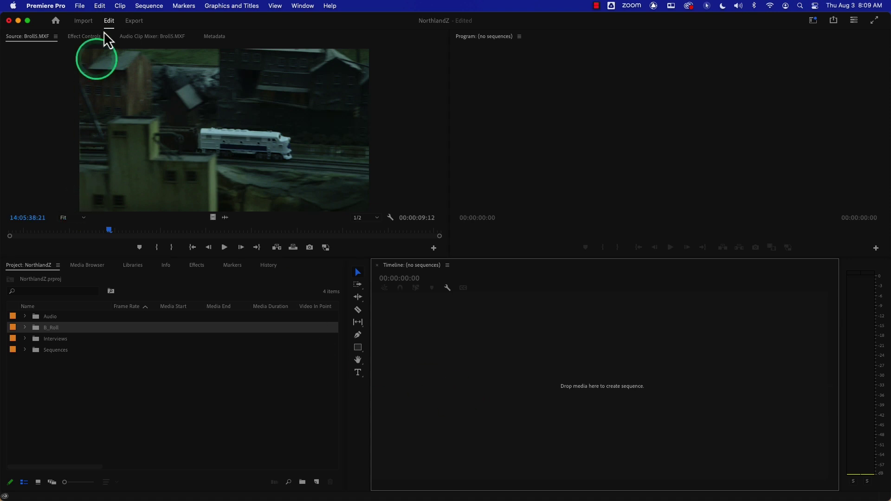
click(79, 8)
mouse_move(88, 21)
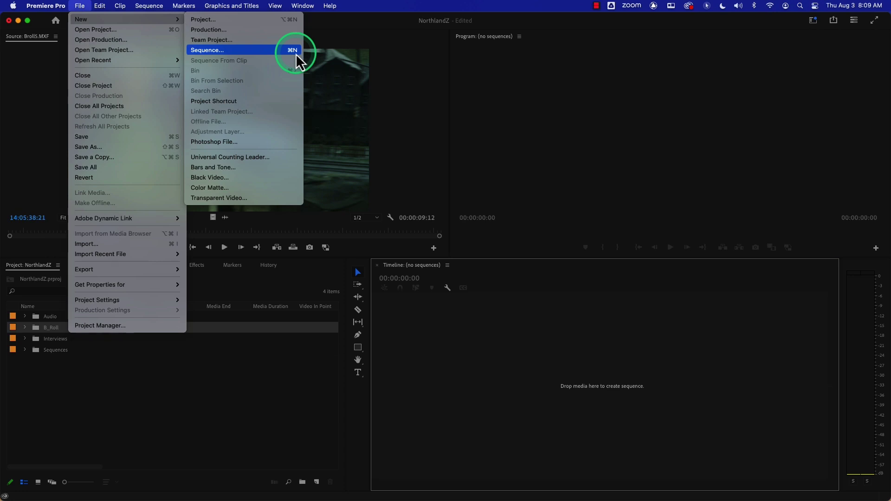
click(482, 387)
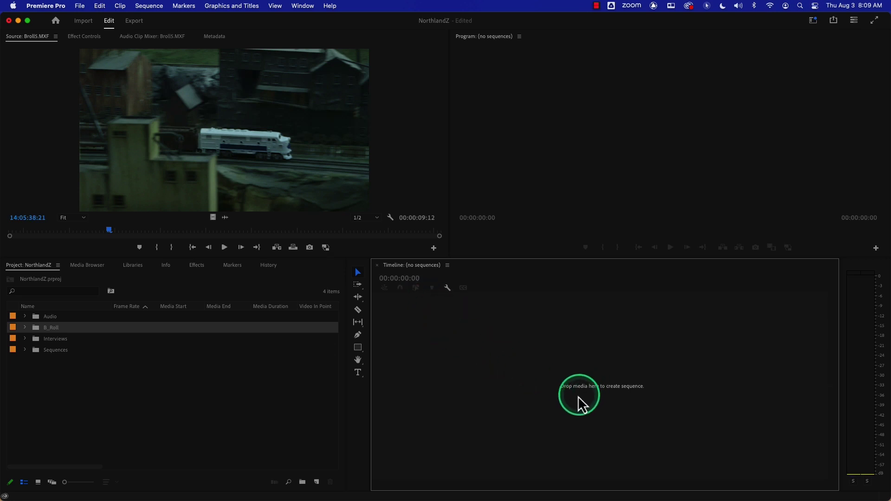
key(ctrl+m)
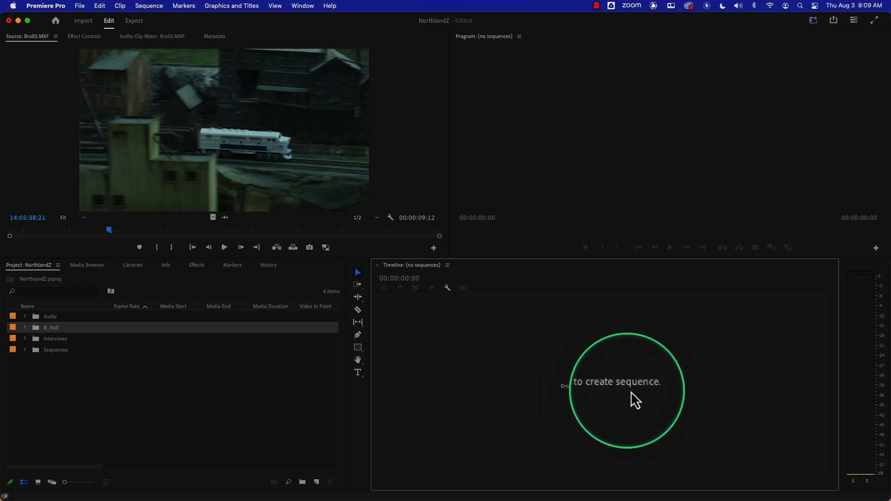
key(ctrl+m)
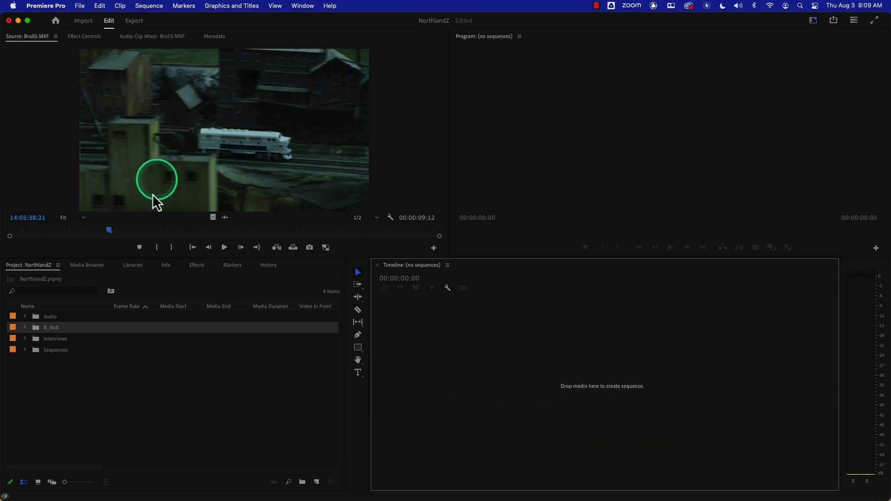
Step: Expand the B_Roll bin in the Project panel and try bringing Broll1.MXF into the empty timeline
click(25, 327)
drag(46, 340, 555, 395)
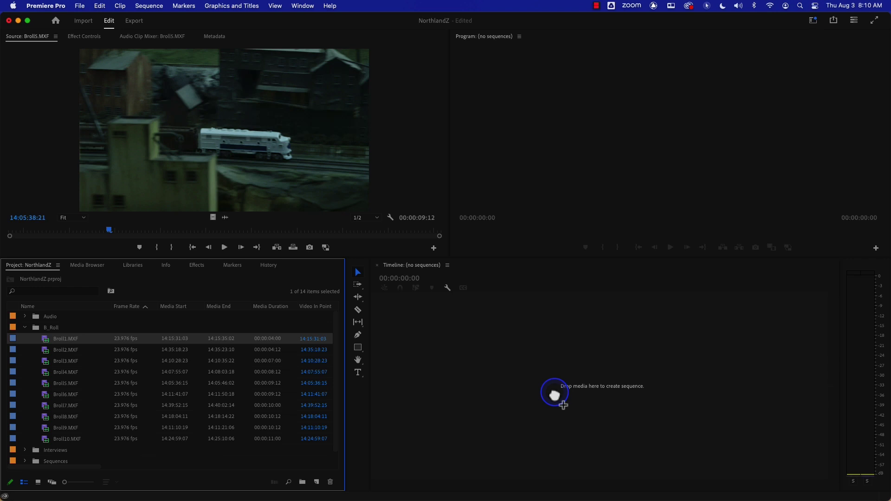
drag(555, 395, 56, 339)
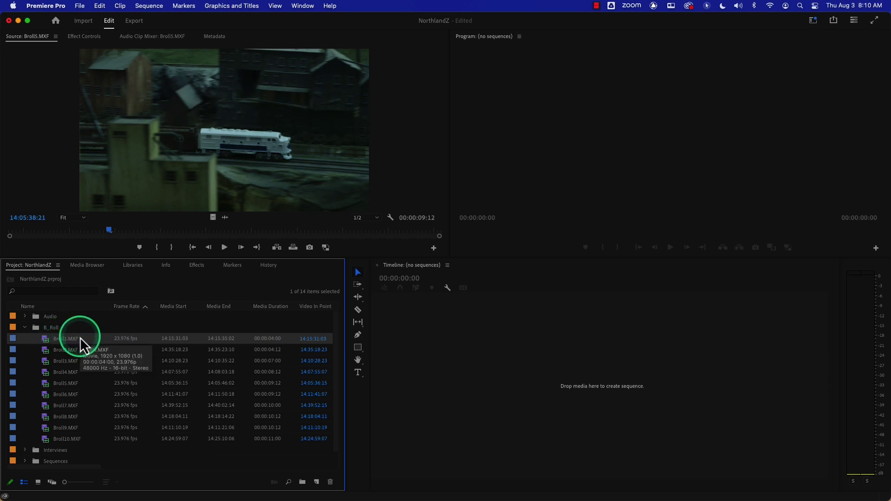
click(479, 369)
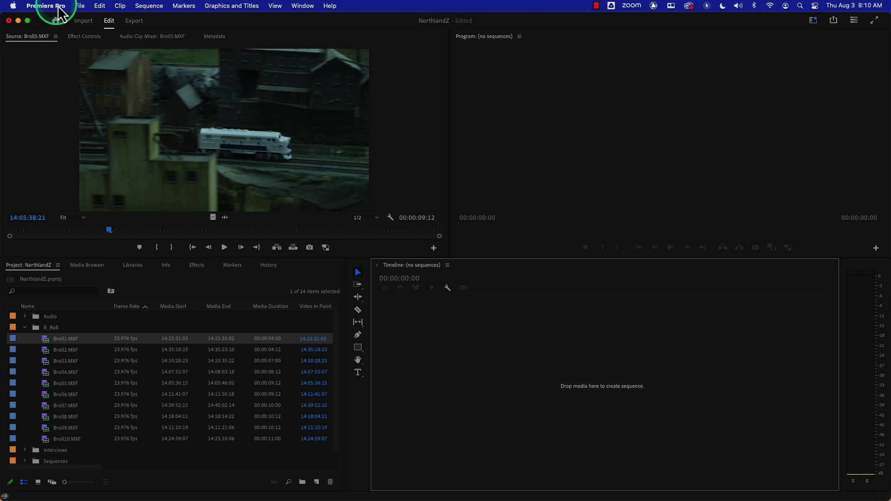
Step: Open the New Sequence settings, examine the DVCPROHD 1080p24 preset description, and cancel without creating a sequence
click(81, 7)
mouse_move(82, 19)
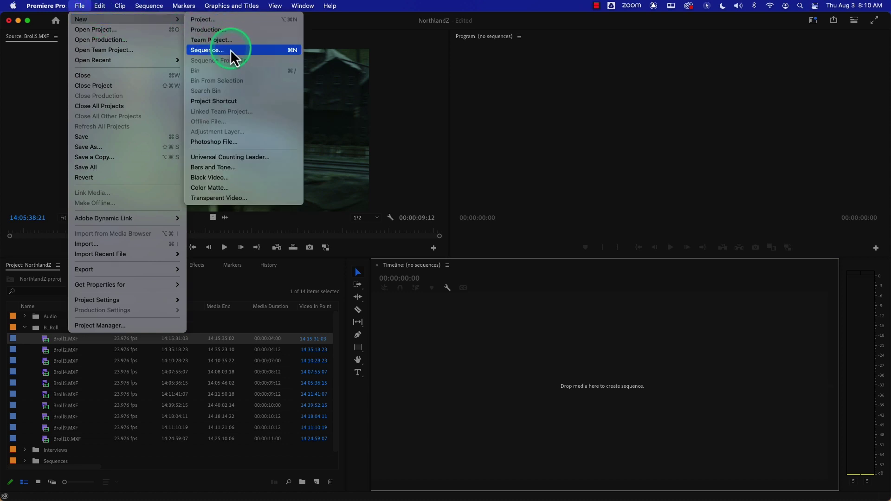
click(230, 49)
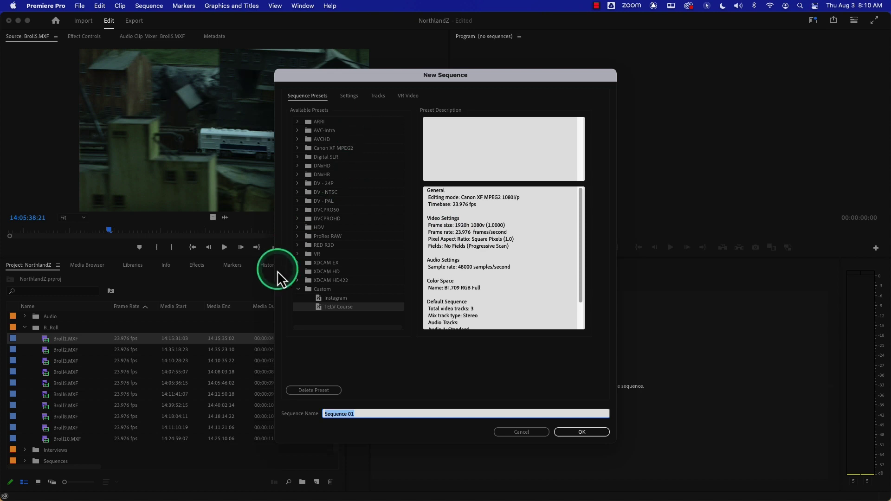
click(297, 290)
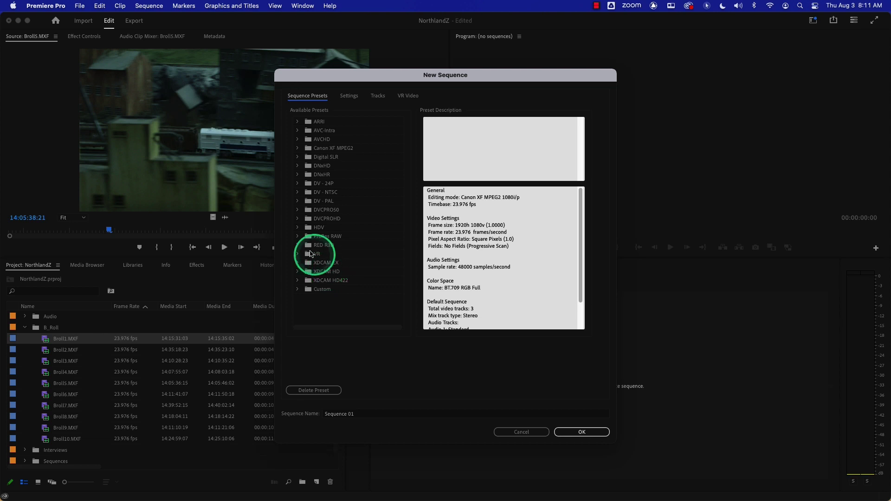
click(297, 219)
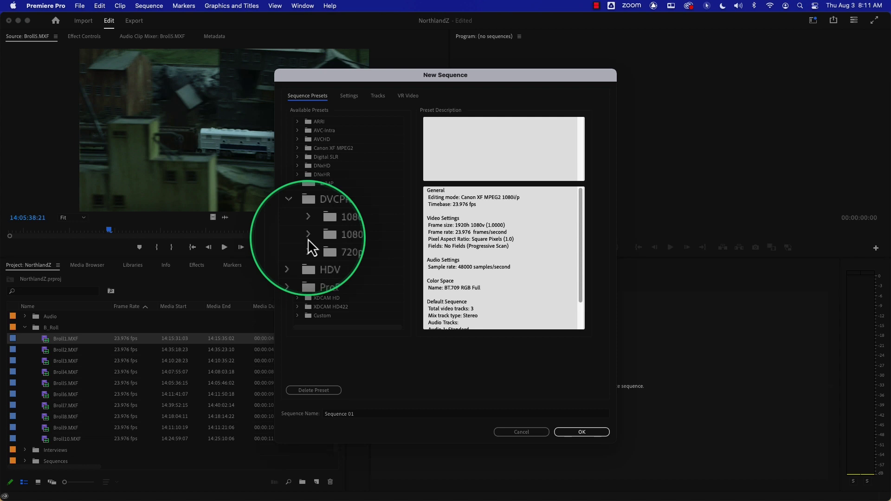
click(308, 237)
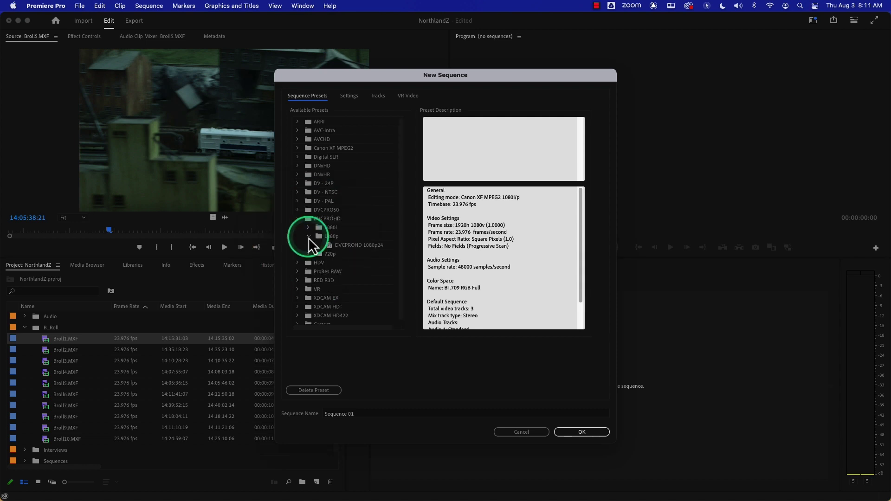
click(352, 246)
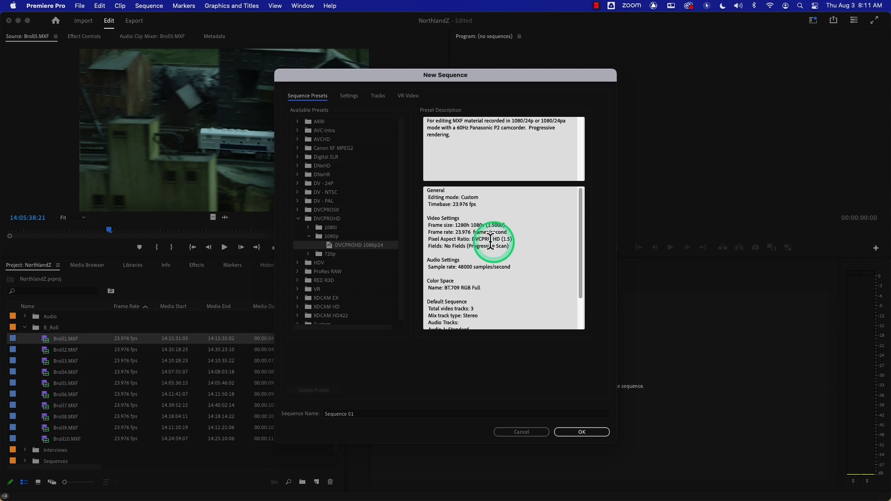
click(299, 219)
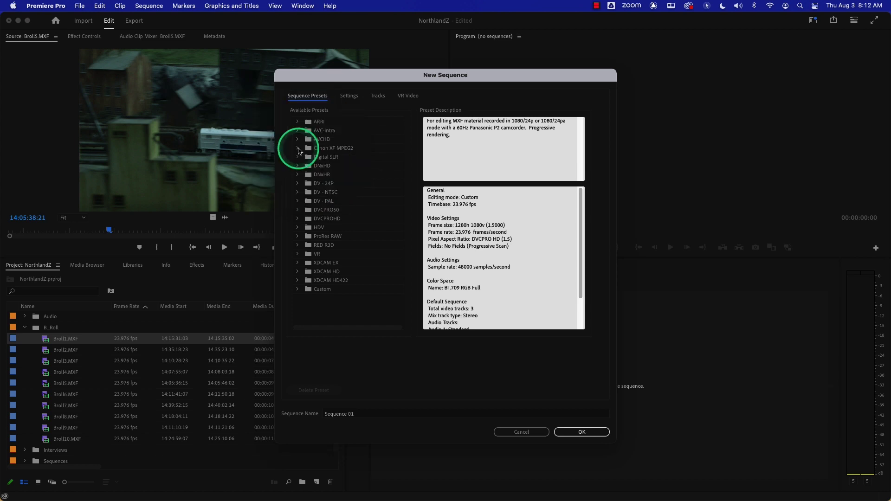
click(517, 434)
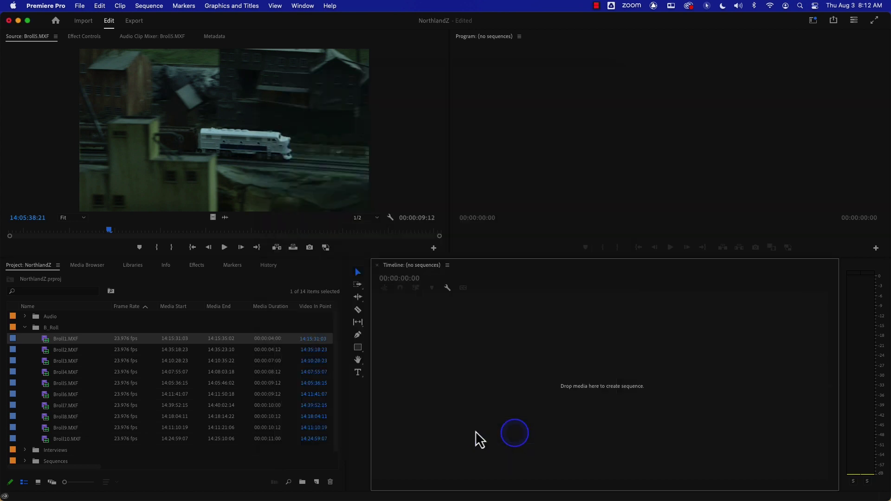
Step: Review the file properties of Broll1.MXF in the B_Roll bin and close them
right_click(46, 342)
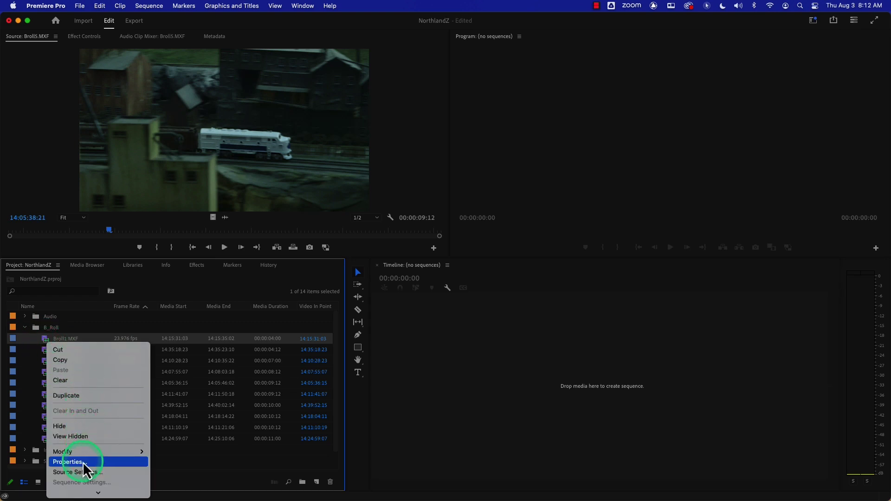
click(84, 462)
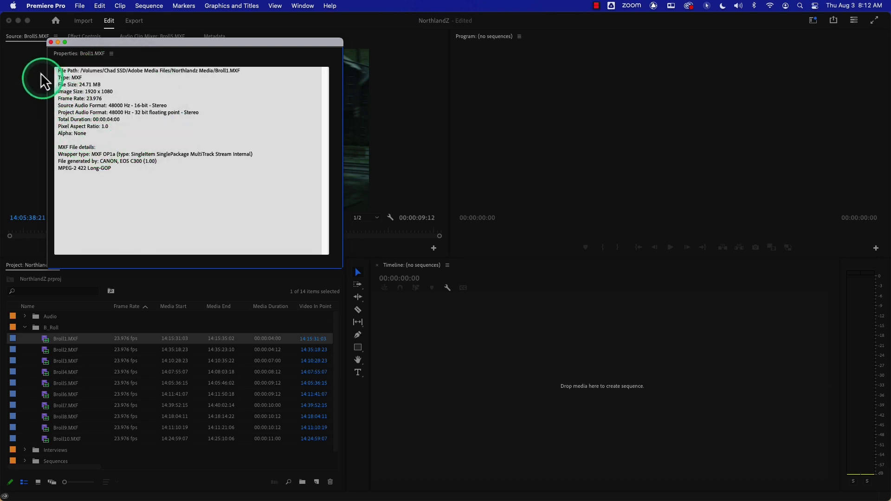
click(50, 42)
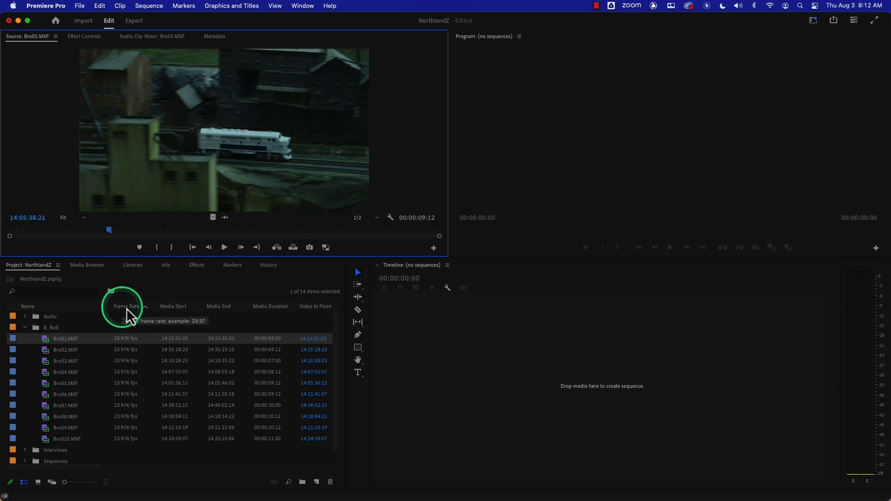
Step: Start a new sequence and select the Canon XF MPEG2 1080p24 preset, examining its description and video settings
click(476, 373)
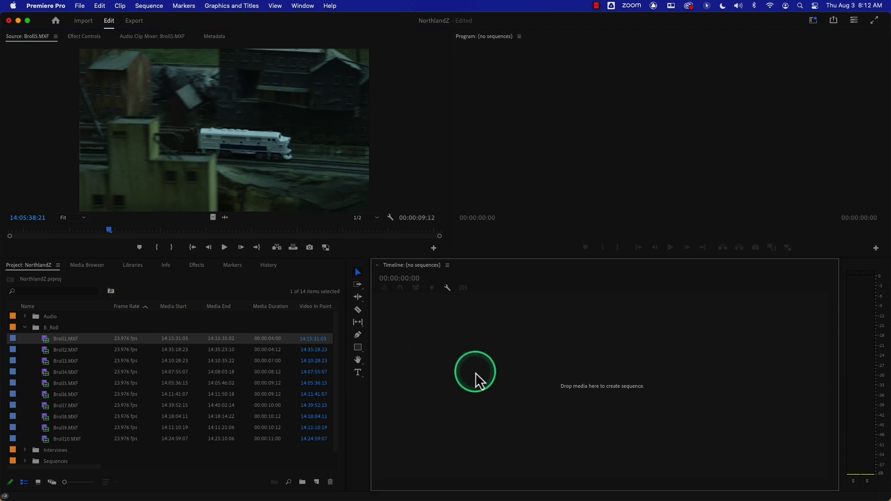
key(super+n)
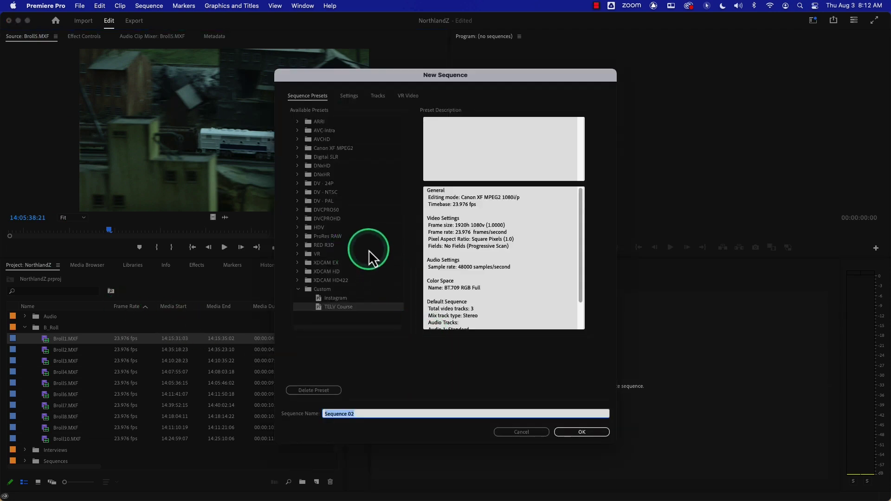
click(298, 148)
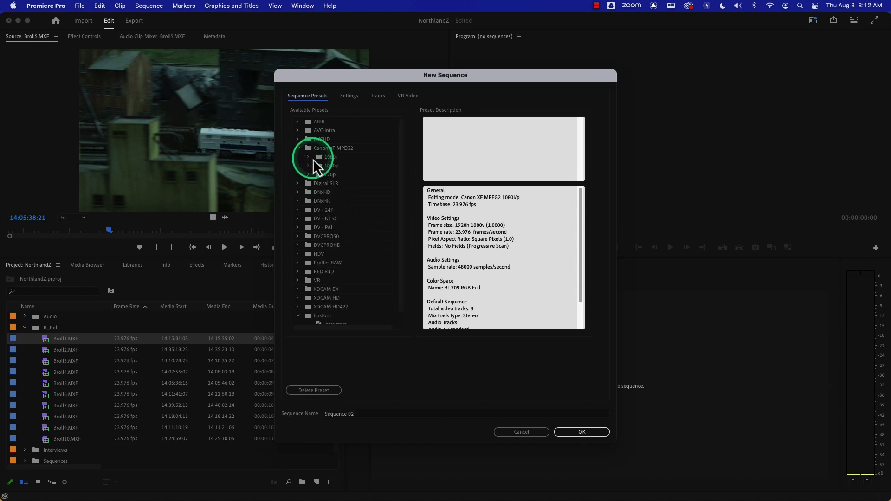
click(309, 166)
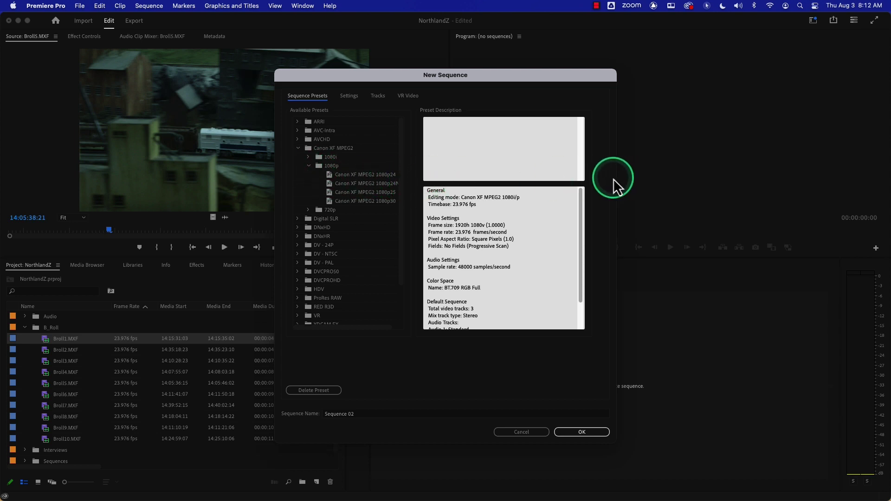
drag(330, 328, 347, 327)
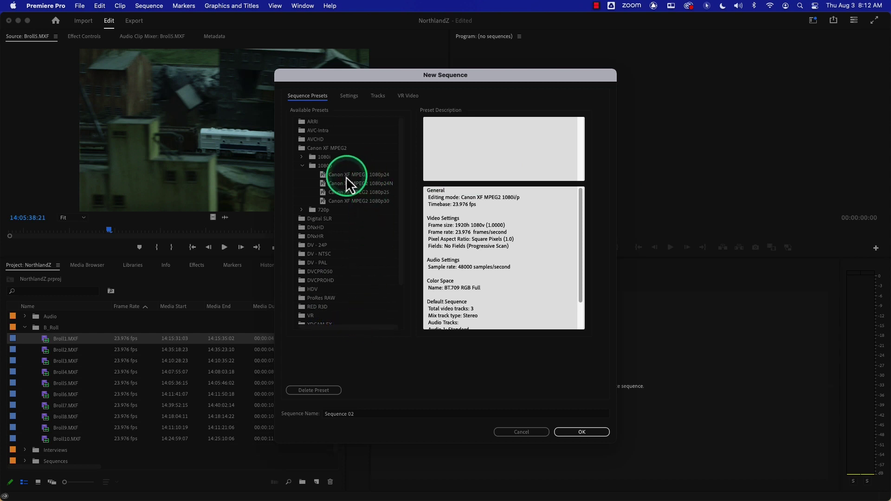
click(369, 174)
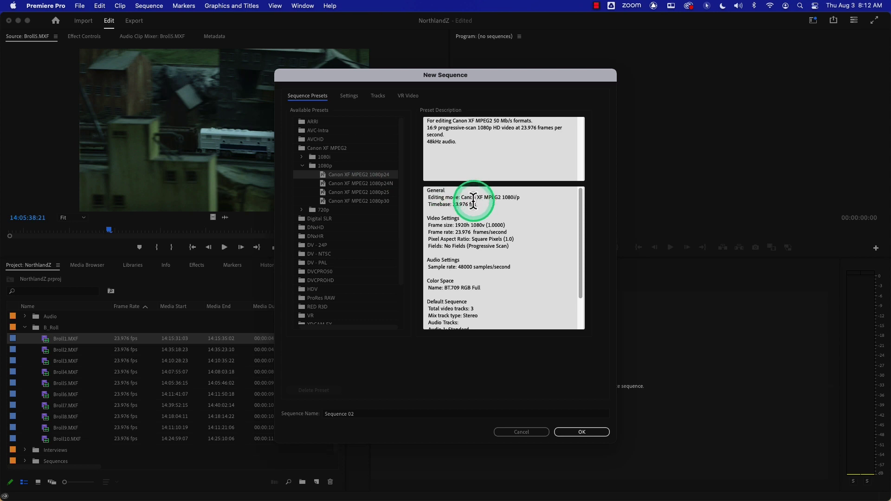
key(ctrl+alt+m)
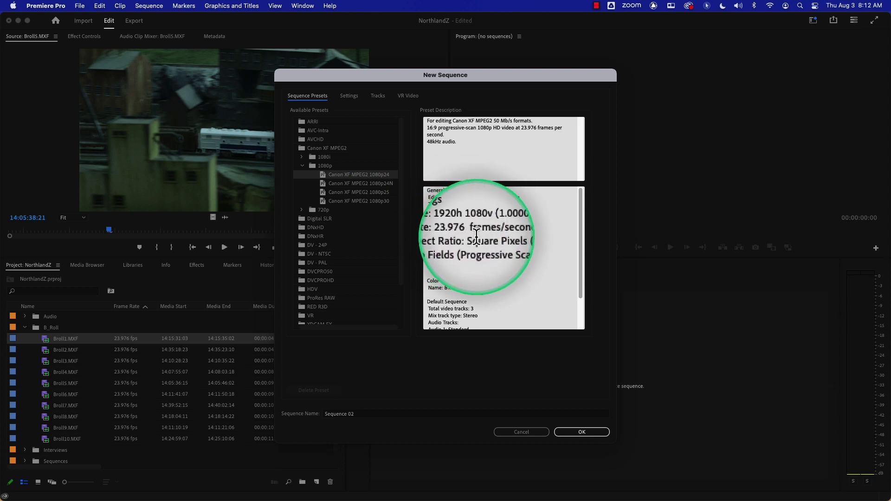
key(ctrl+alt+m)
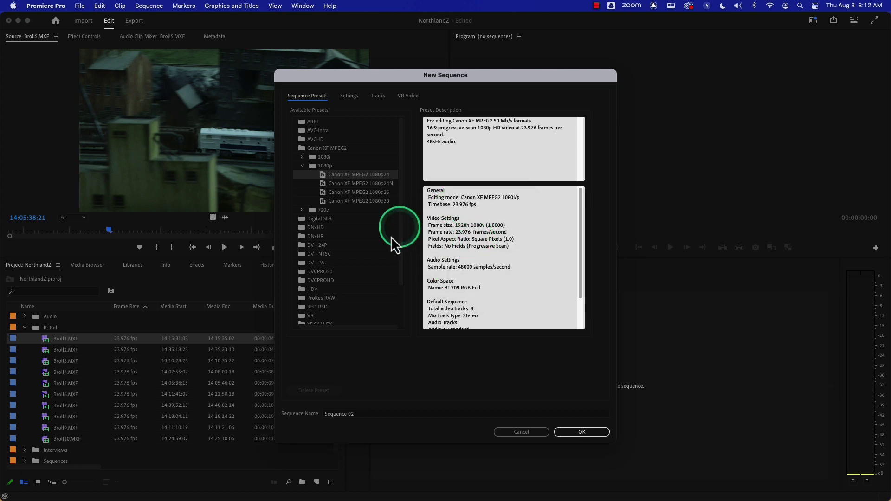
Step: Compare the descriptions of the Digital SLR preset DSLR 1080p24 and the DNxHD preset DNX HQ 1080p 23.976
click(302, 218)
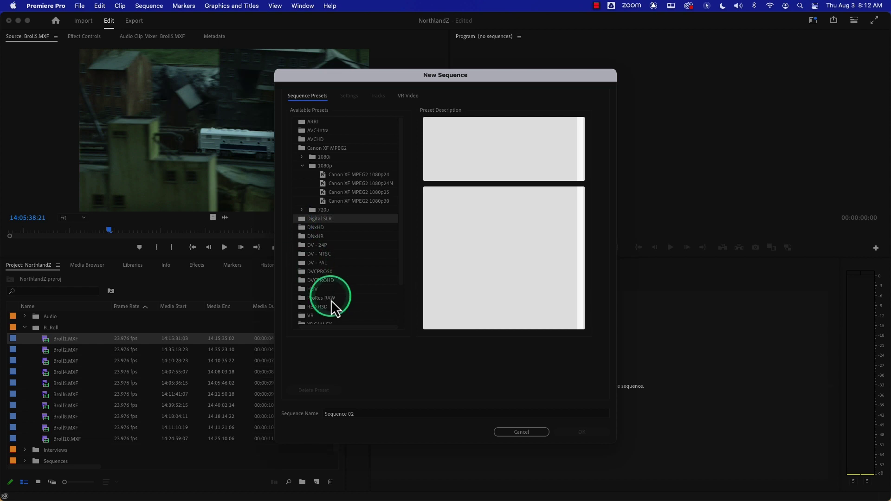
scroll(330, 327, left, 2)
click(298, 219)
click(308, 229)
click(355, 236)
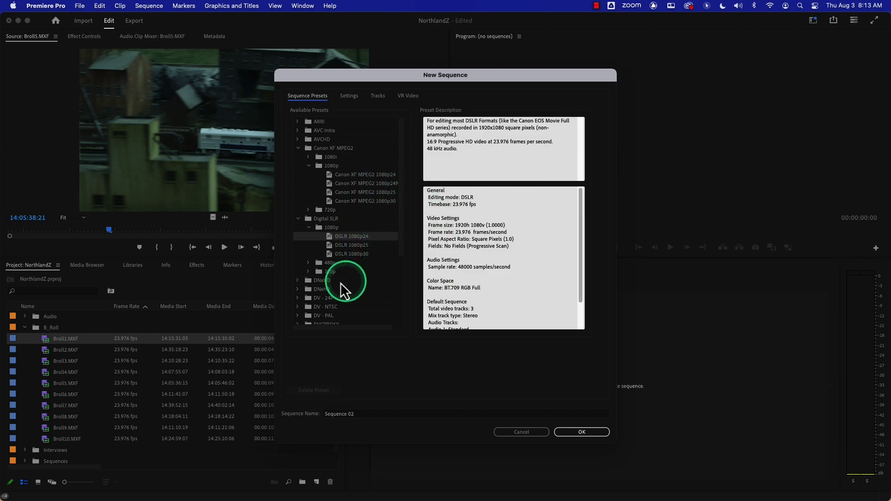
click(298, 280)
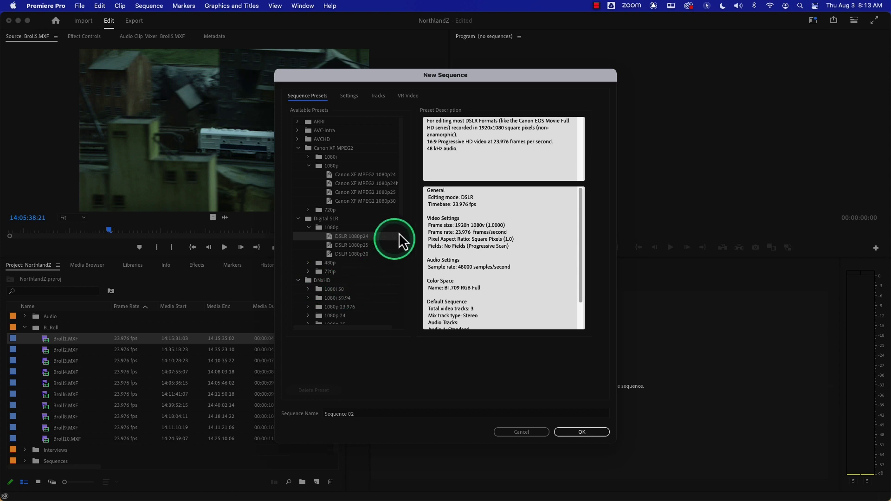
drag(400, 213, 404, 237)
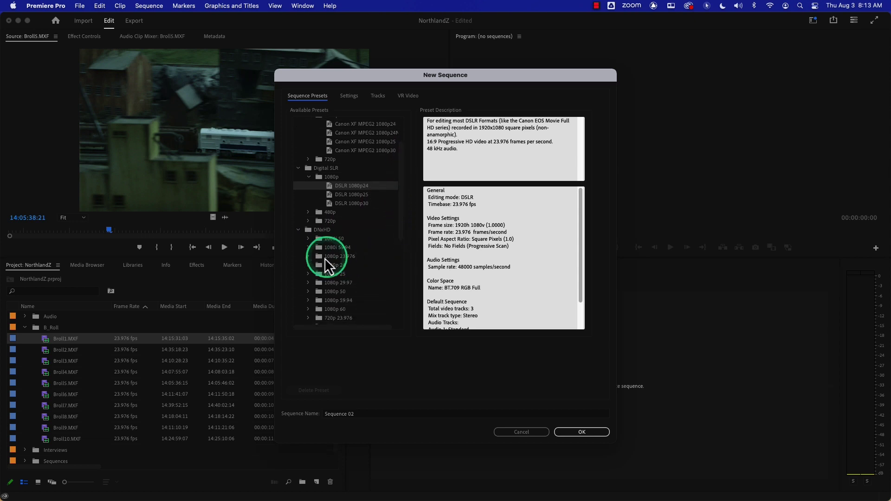
click(308, 257)
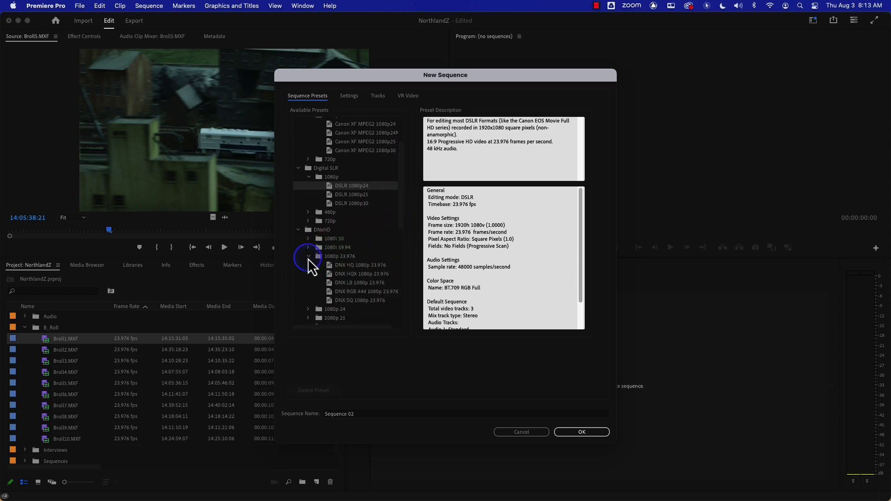
click(361, 267)
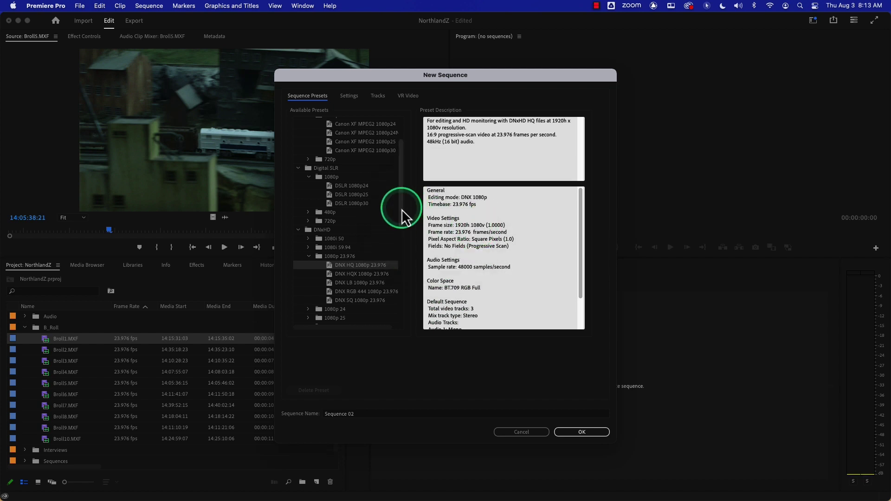
scroll(402, 209, up, 3)
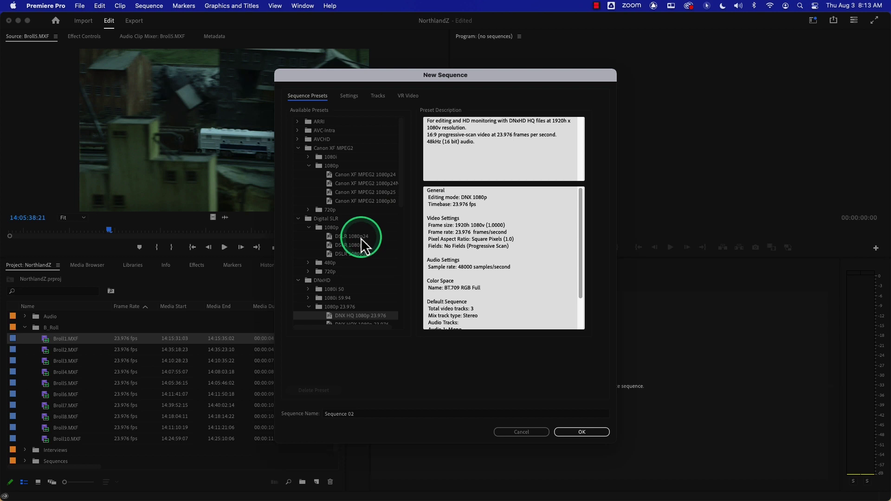
Step: Select the Canon XF MPEG2 1080p24 preset again and review its display format, pixel aspect ratio and fields options
click(380, 175)
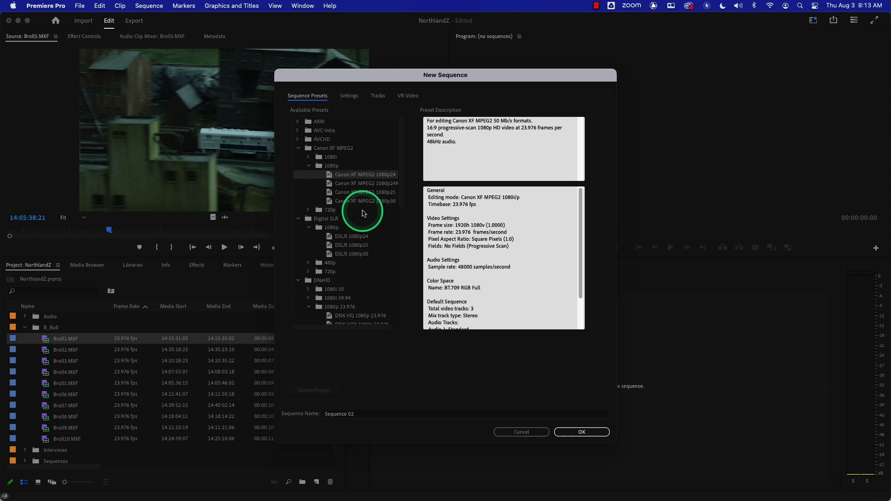
mouse_move(403, 188)
mouse_down()
mouse_move(402, 197)
mouse_move(400, 182)
mouse_up()
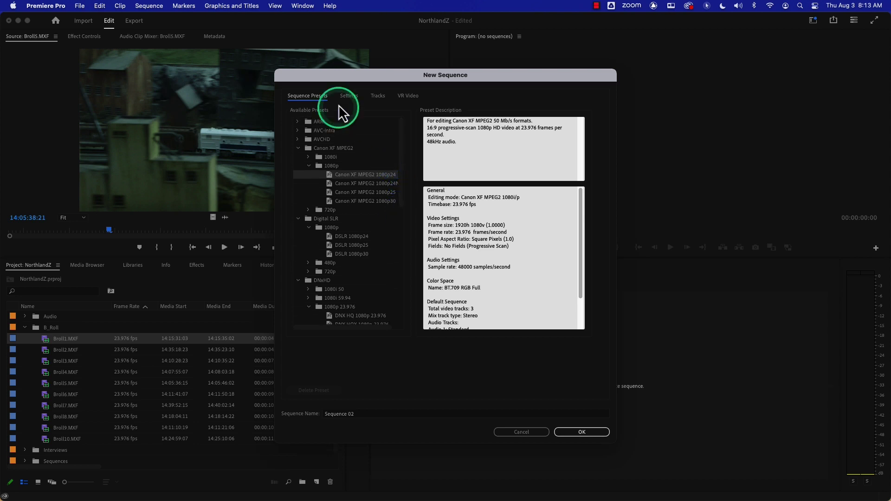
click(350, 97)
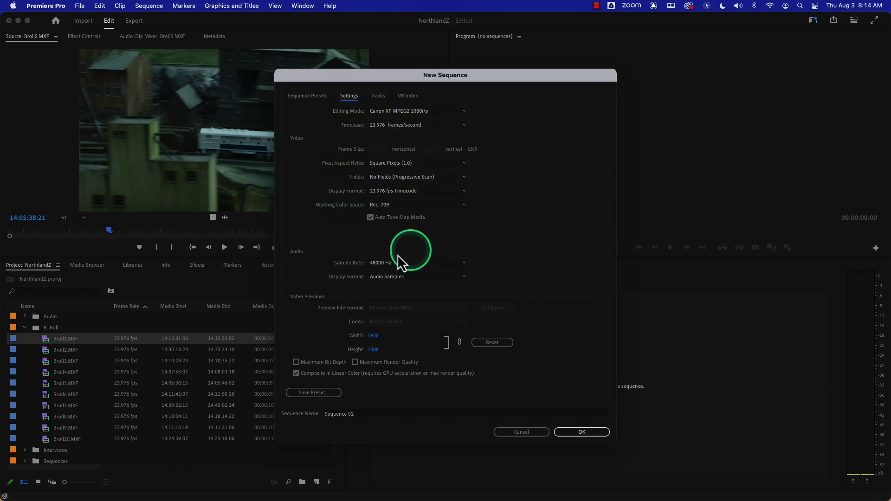
click(432, 191)
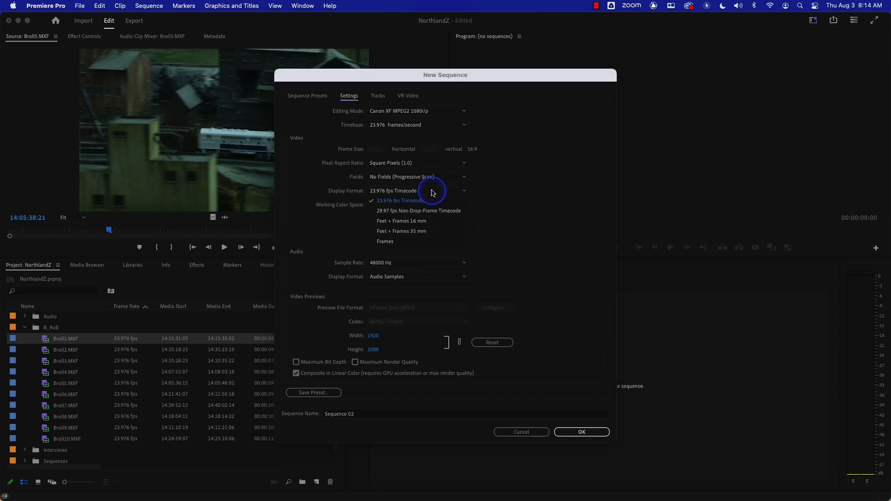
click(498, 201)
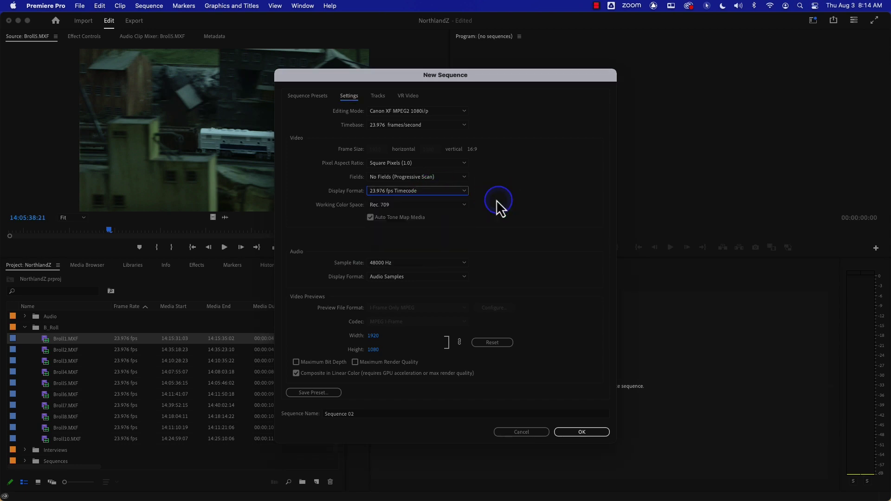
click(414, 165)
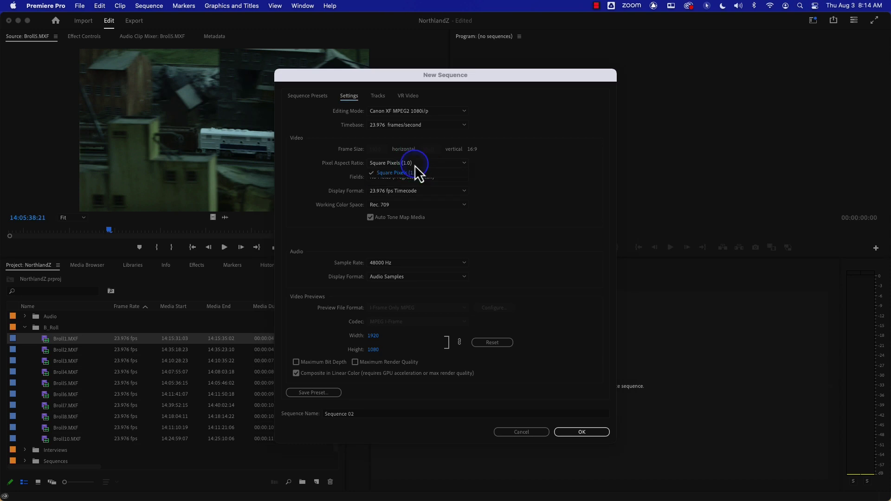
click(512, 169)
click(435, 180)
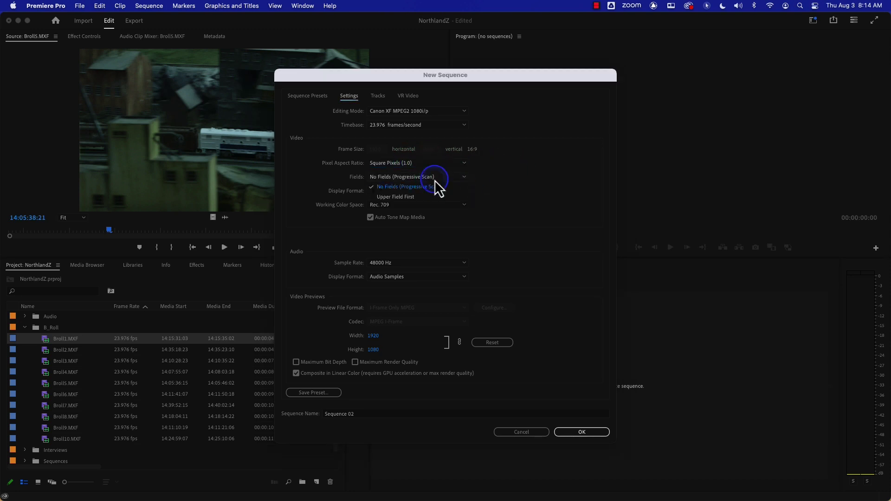
click(513, 194)
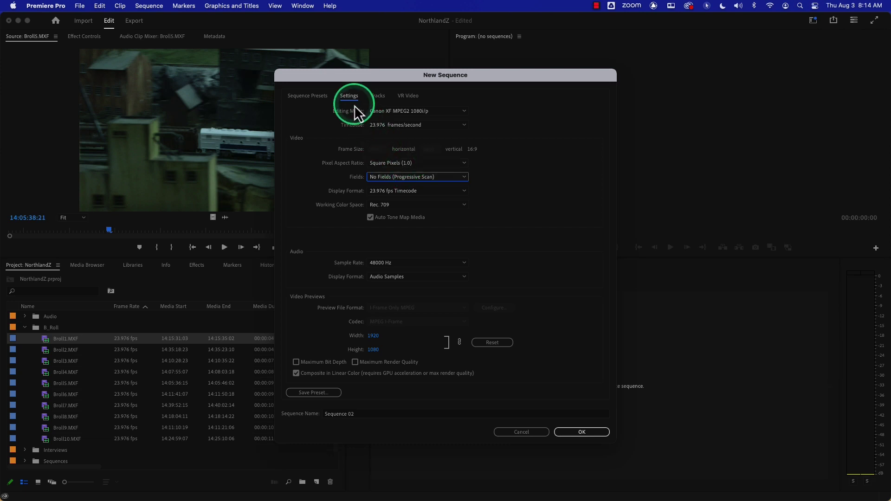
Step: Switch the sequence's editing mode to Custom and set the frame size to 1080 horizontal by 1920 vertical
click(403, 113)
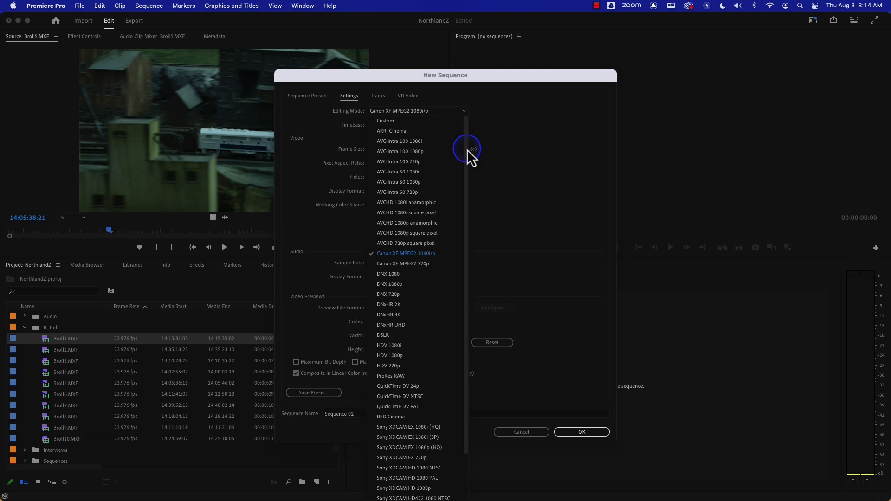
scroll(467, 151, up, 5)
scroll(470, 135, up, 2)
click(399, 120)
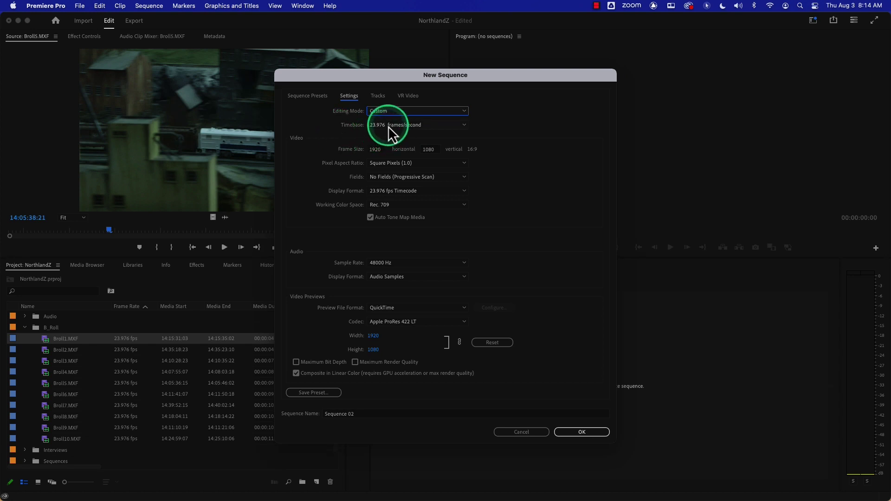
click(379, 149)
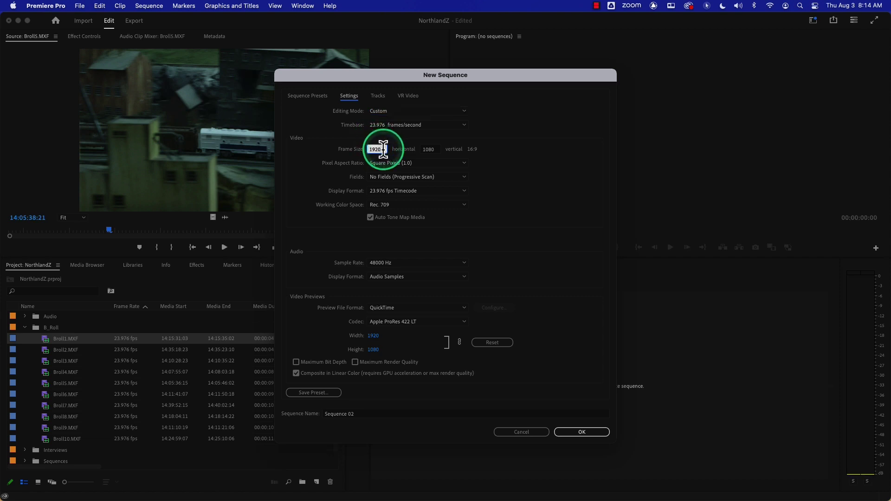
text(10)
click(431, 150)
drag(436, 148, 412, 149)
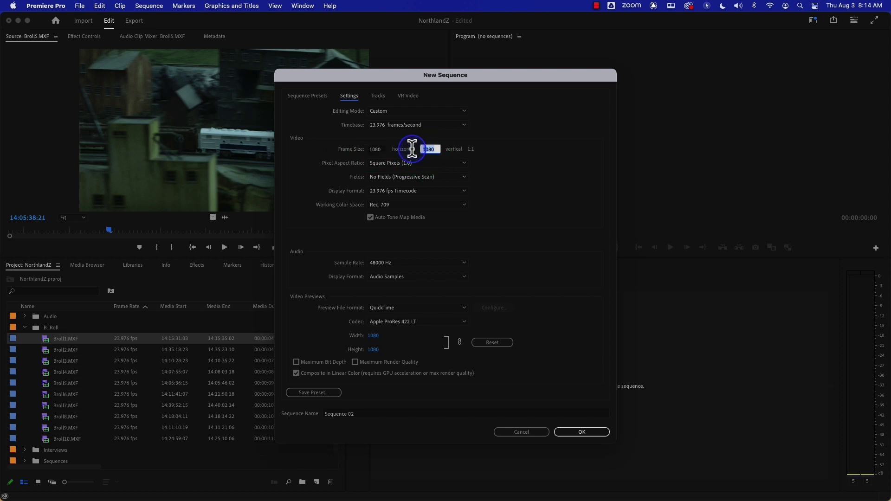
text(1920)
click(521, 169)
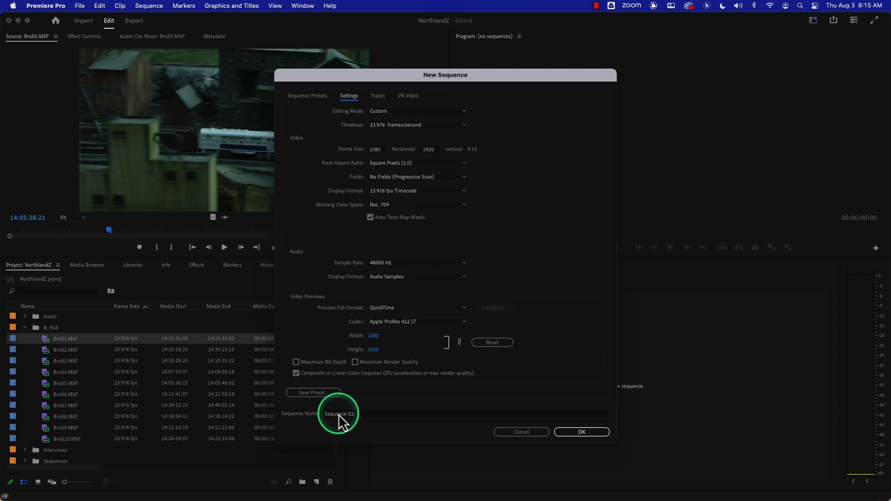
Step: Save the settings as sequence preset "Vertical Video" with the description "This awful vertical way that people should never use...but kids...amiright"
click(322, 393)
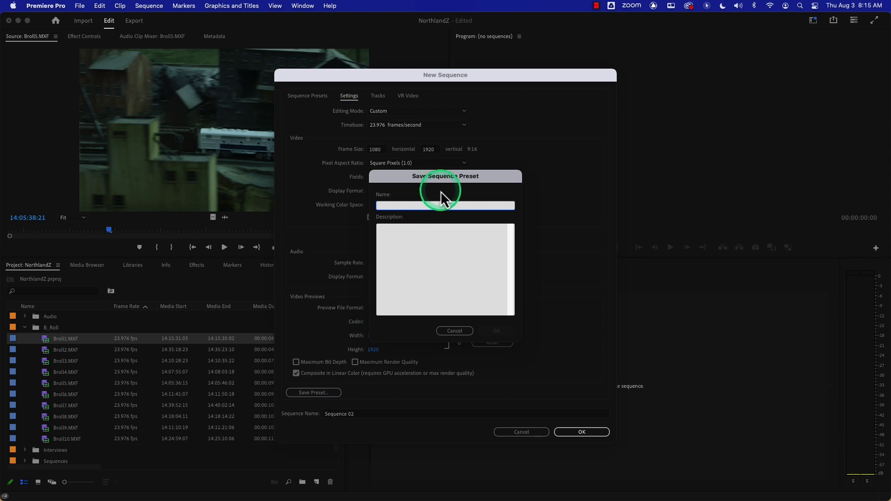
text(Vertical Video)
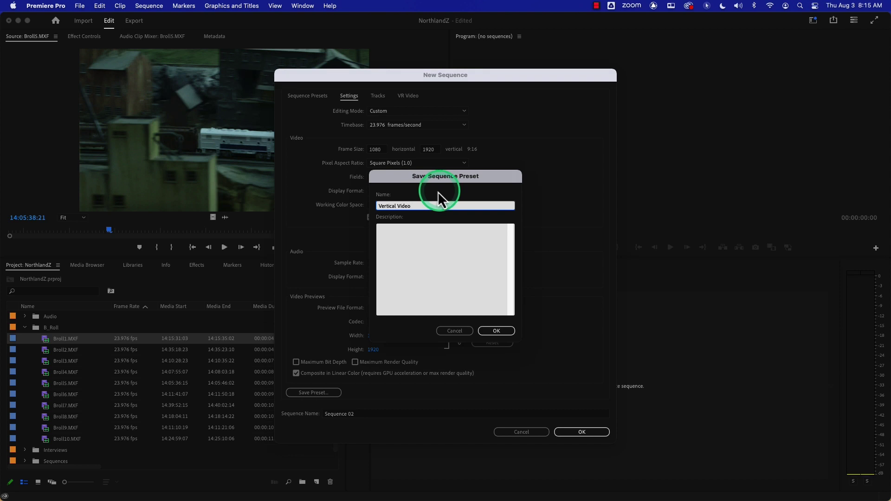
click(458, 245)
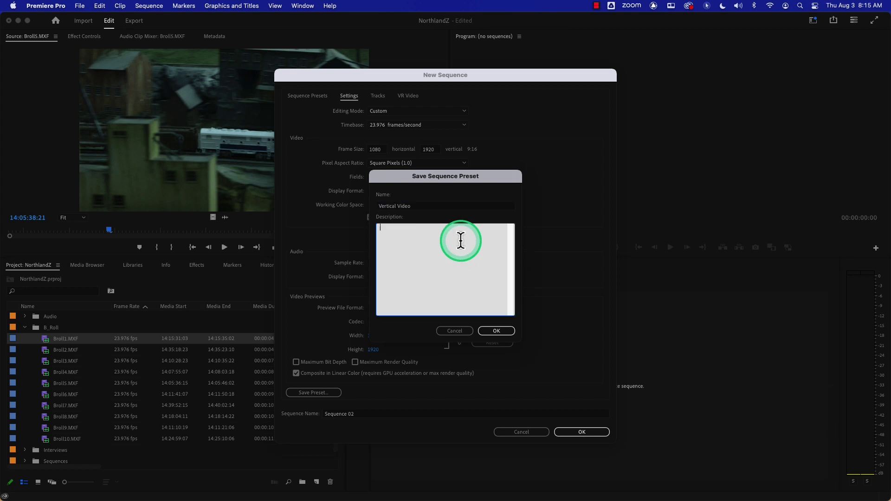
text(This awful vertical way)
text( that people)
text( should neve)
text(r us)
text(e...but kid)
text(s...amiright)
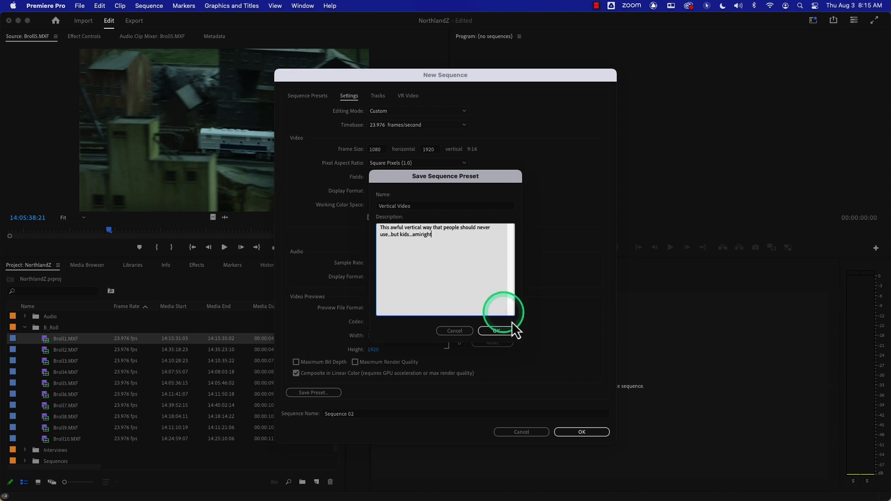
click(500, 333)
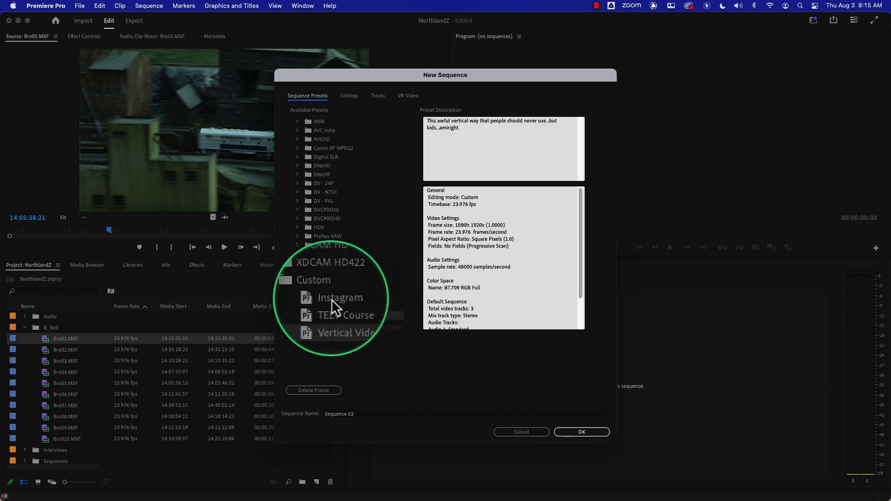
Step: Compare the settings of the custom Instagram and Vertical Video presets
click(333, 299)
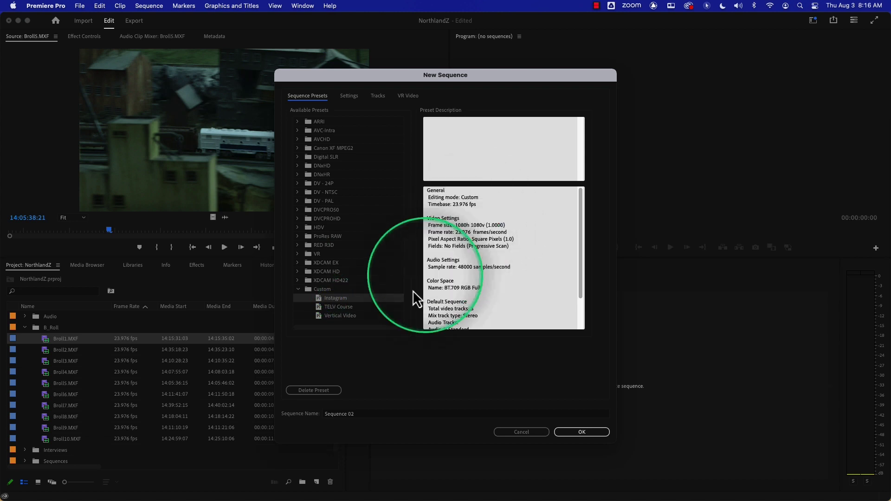
click(349, 316)
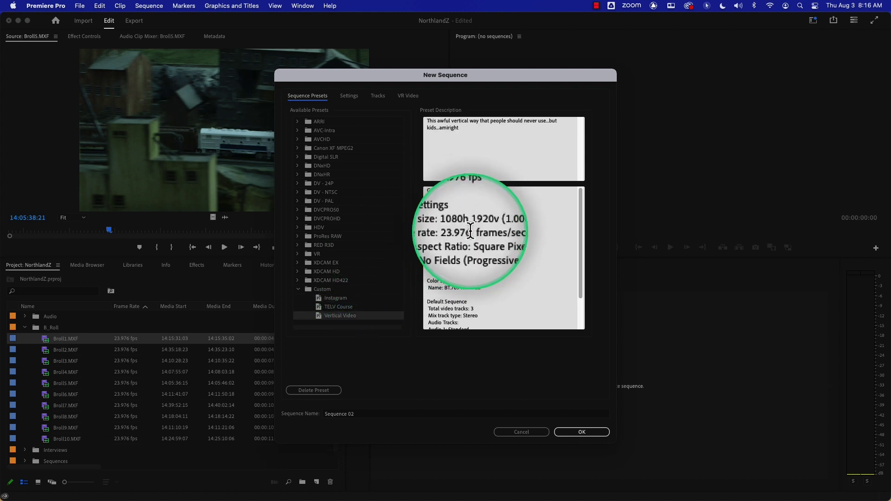
Step: Create a sequence named "Promo Spot" from the Canon XF MPEG2 1080p24 preset
click(346, 307)
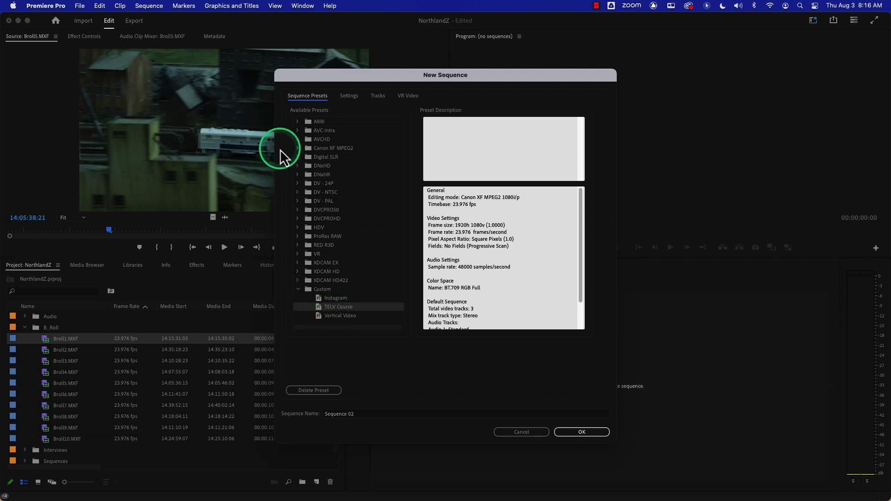
click(298, 148)
click(308, 166)
click(359, 175)
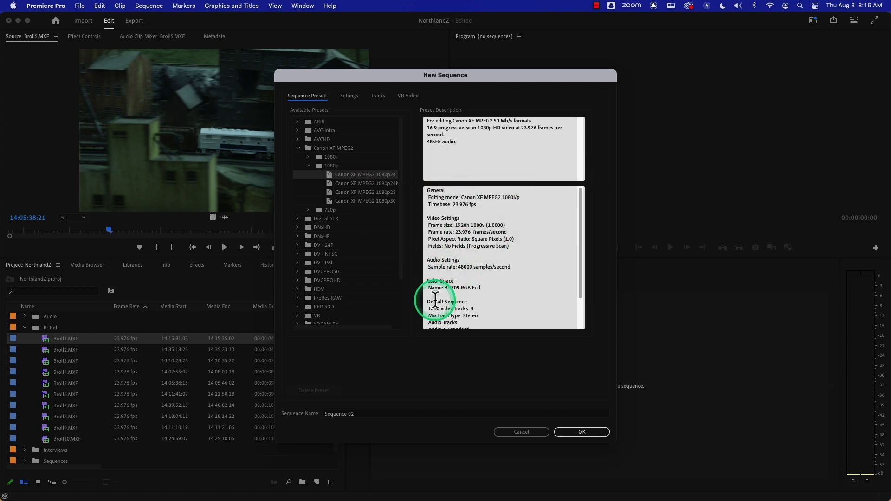
click(362, 414)
drag(362, 415, 311, 412)
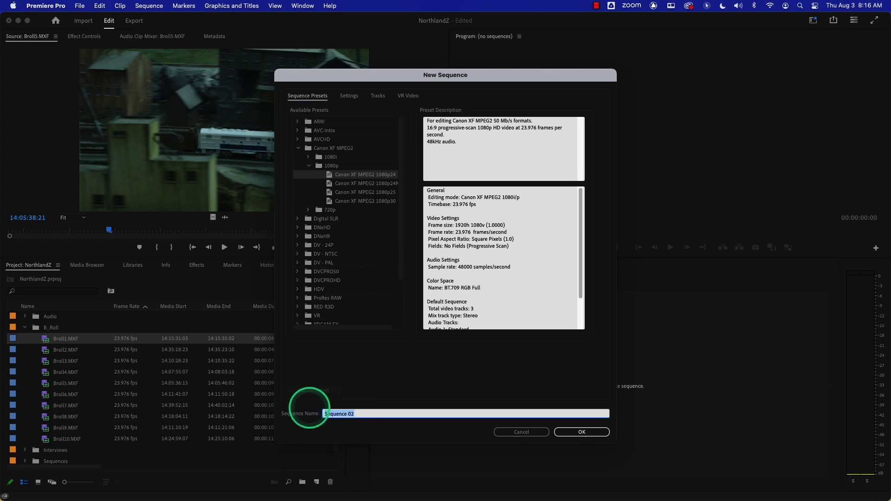
text(Promo Spot)
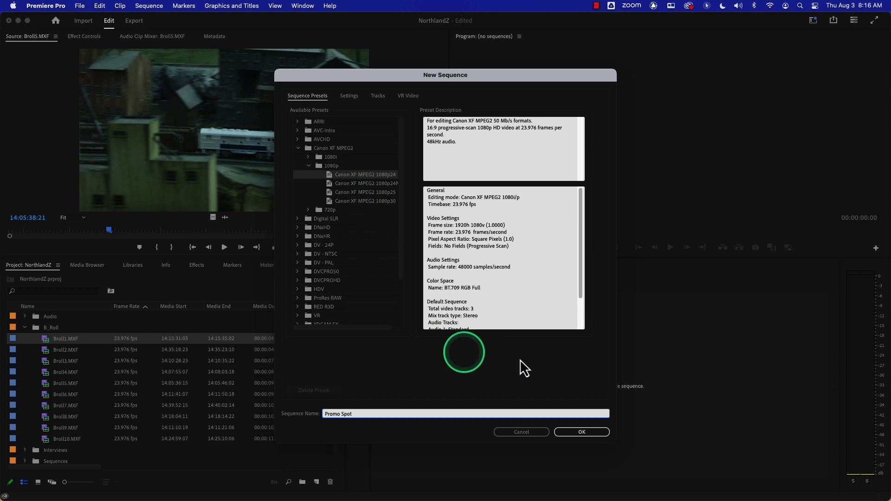
click(586, 433)
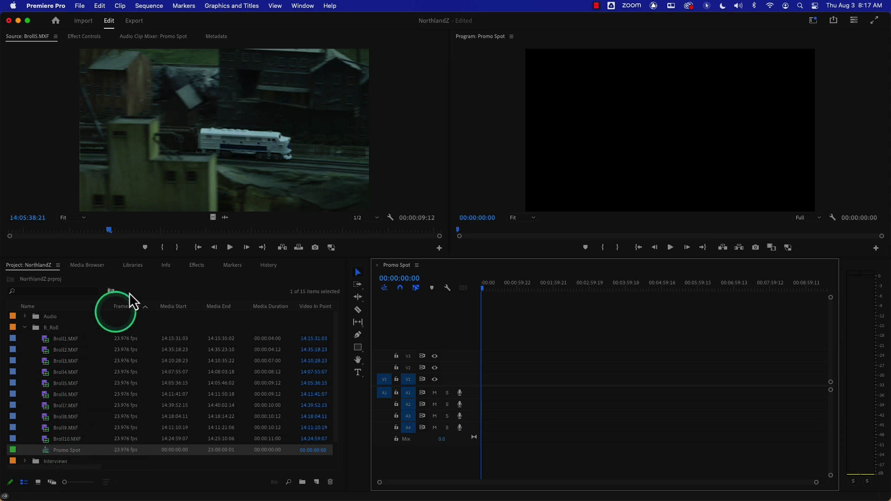
Step: Move the Promo Spot sequence into the Sequences bin with all bins collapsed, and save the project
click(156, 295)
key(grave)
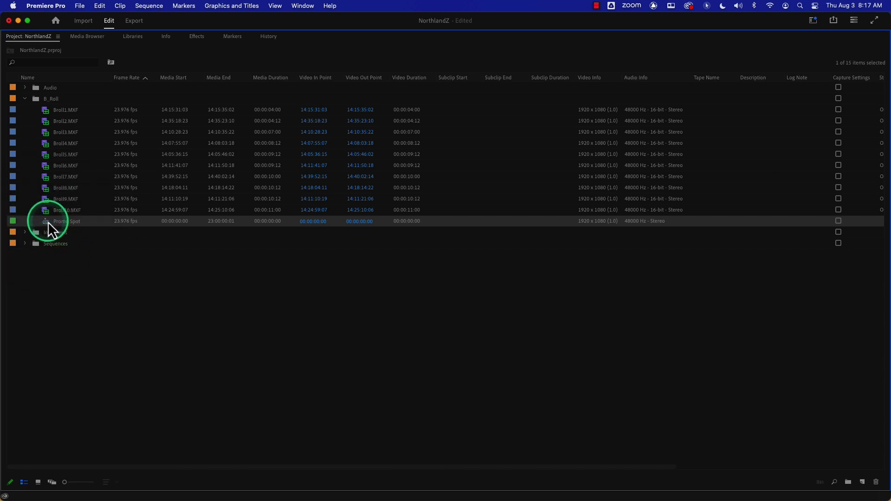
drag(48, 222, 46, 246)
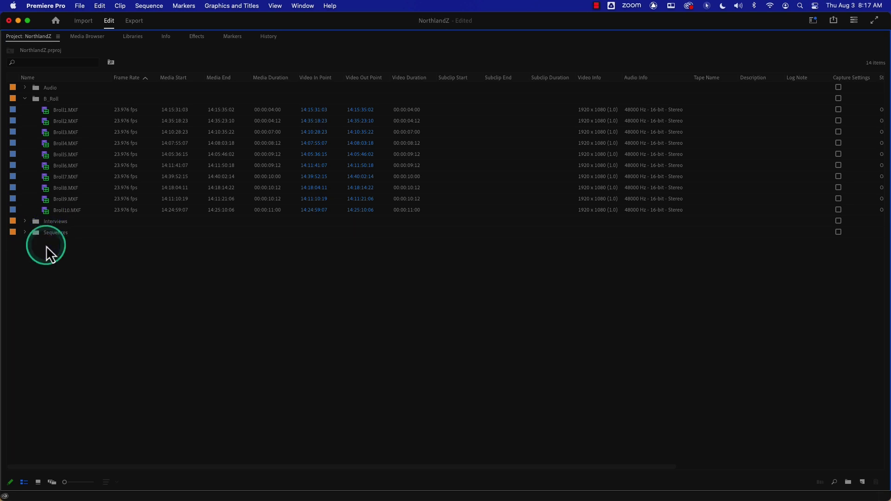
click(25, 232)
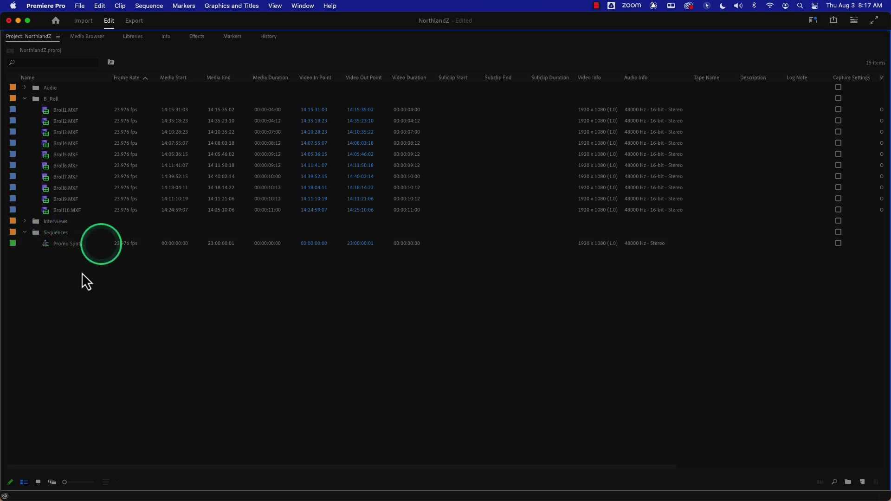
click(25, 232)
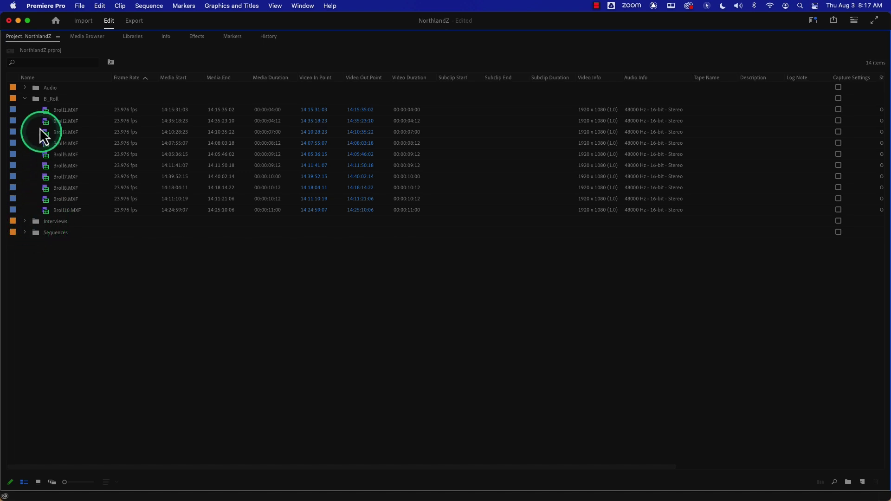
click(25, 100)
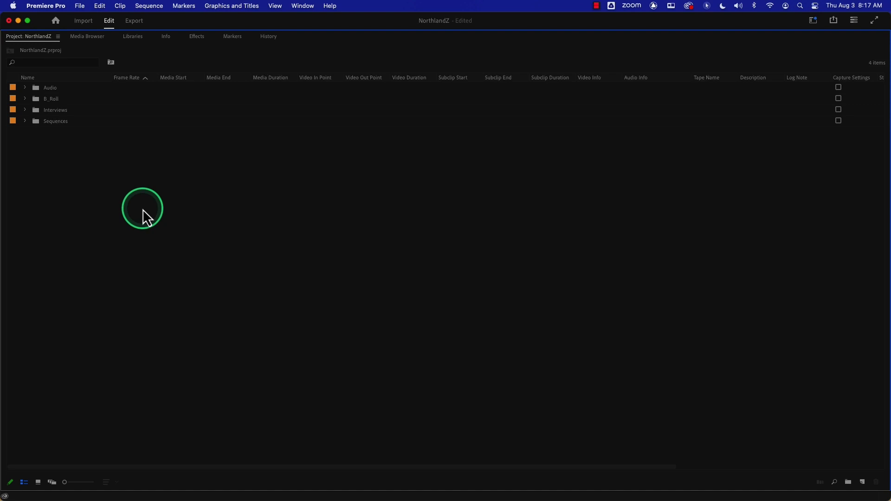
key(grave)
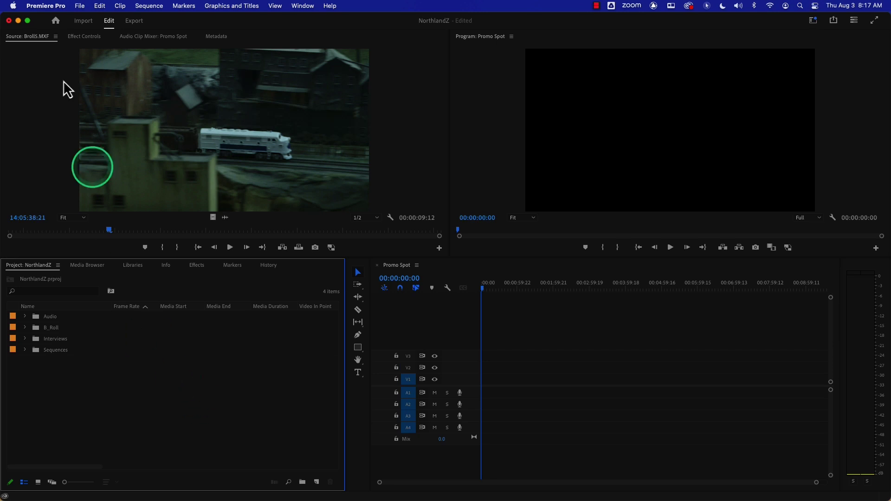
click(79, 6)
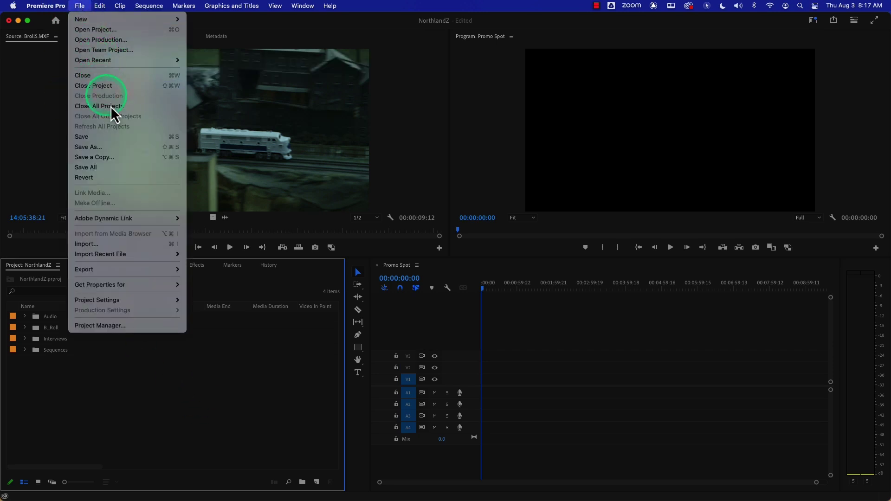
click(177, 143)
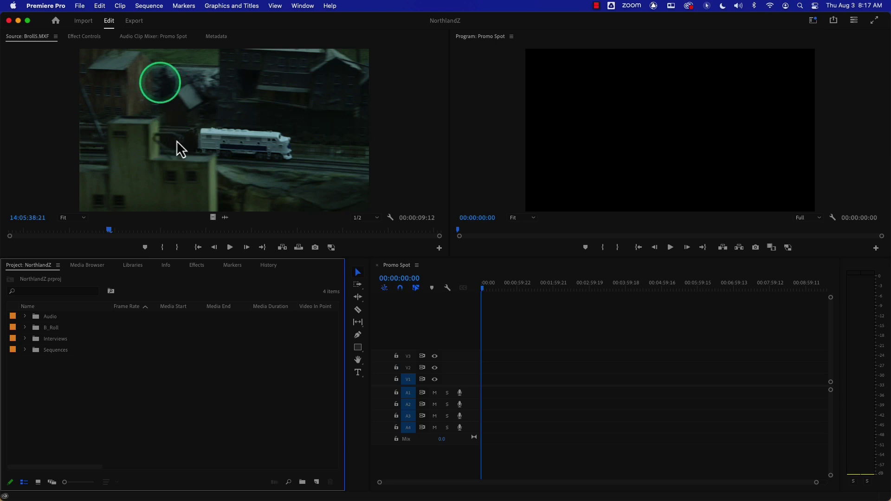
Step: Enlarge the Source and Program monitors by shrinking the timeline area, and place the timeline playhead at 00:00:09:06
mouse_move(482, 291)
mouse_down()
mouse_move(498, 290)
mouse_move(466, 291)
mouse_up()
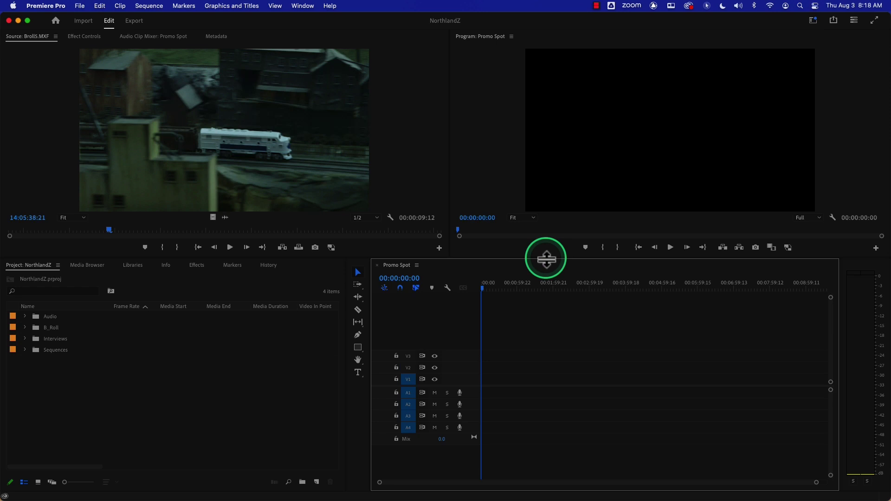
drag(546, 259, 545, 282)
mouse_move(489, 311)
mouse_down()
mouse_move(514, 314)
mouse_move(486, 310)
mouse_up()
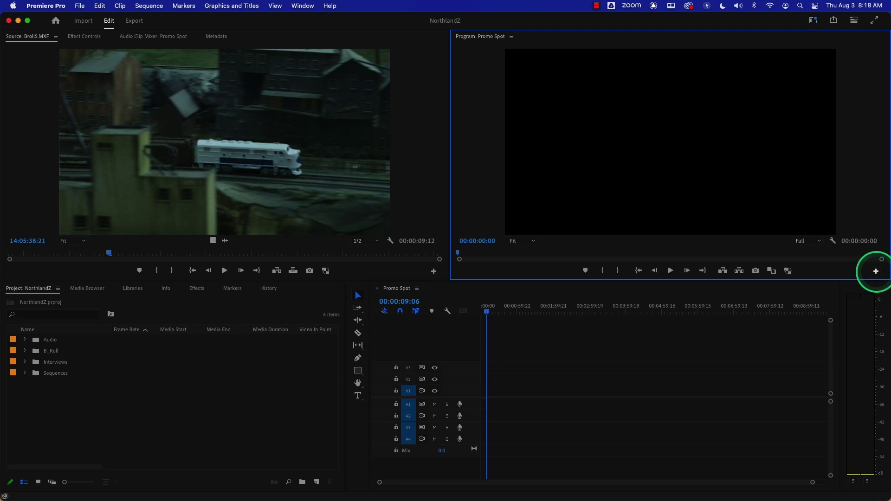
Step: Add the Safe Margins and Loop Playback buttons to the Program Monitor's transport controls
click(876, 271)
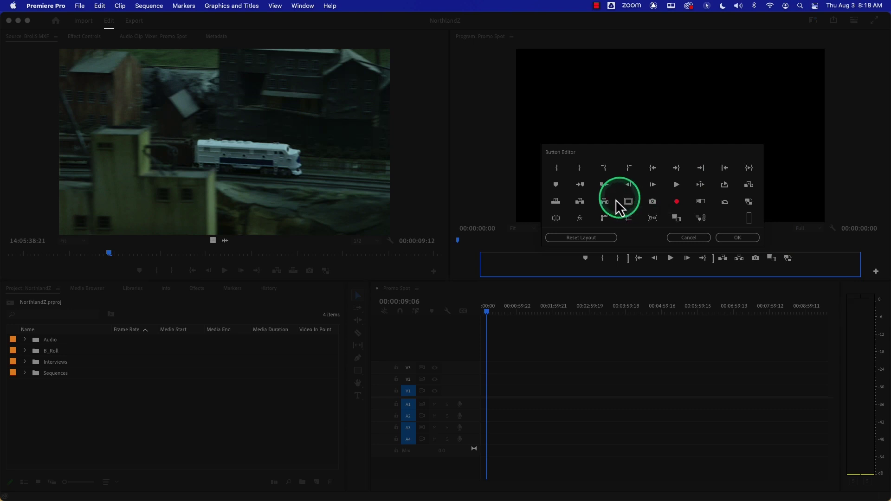
drag(629, 204, 631, 270)
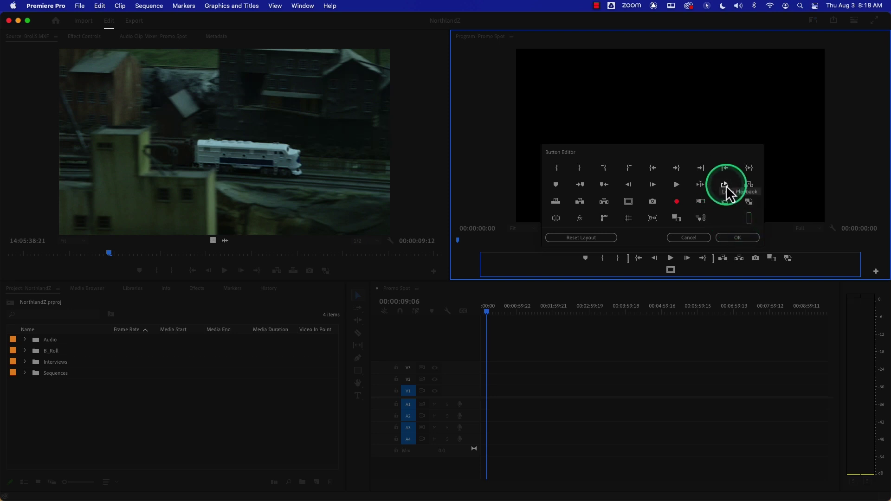
drag(724, 186, 697, 271)
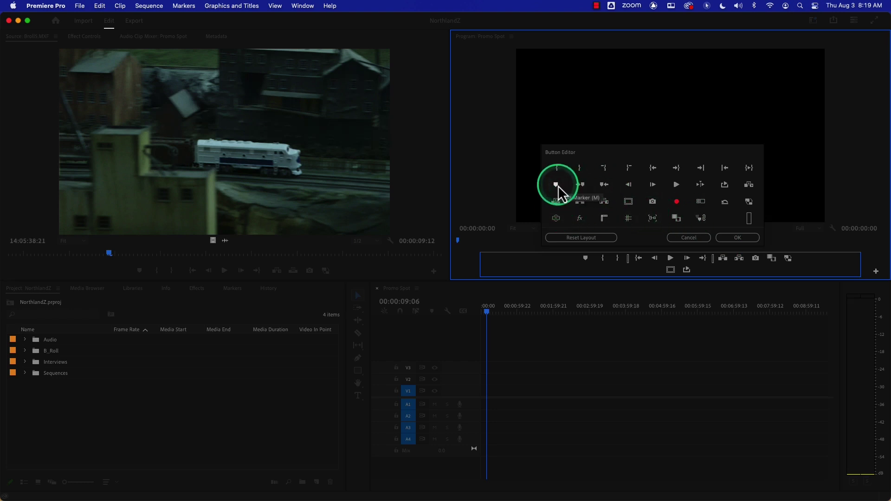
drag(558, 186, 587, 261)
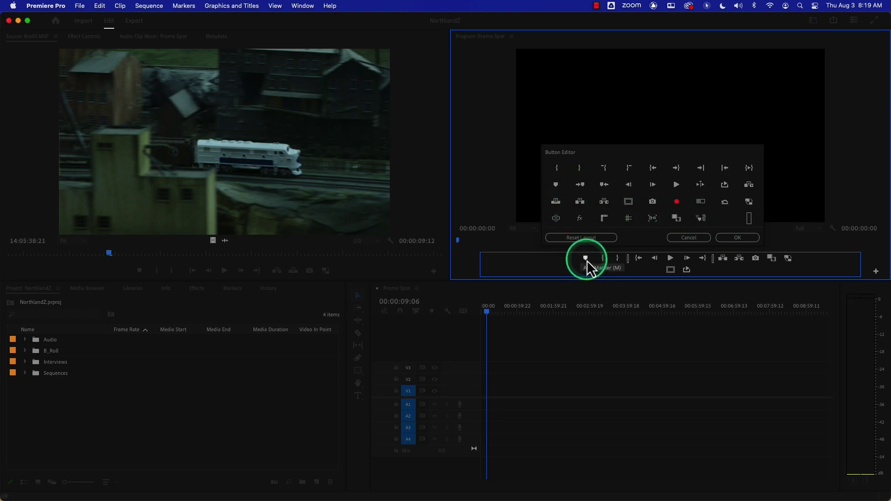
click(731, 238)
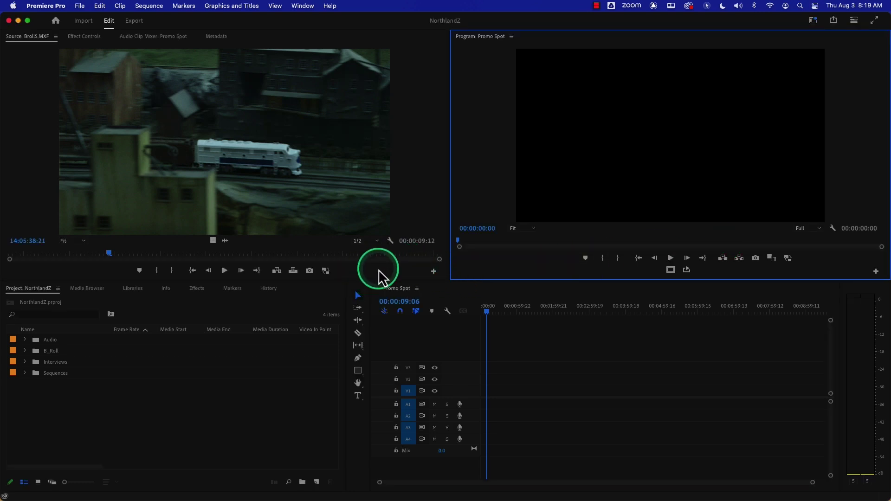
Step: Add the Safe Margins and Loop Playback buttons to the Source Monitor's transport controls
click(433, 272)
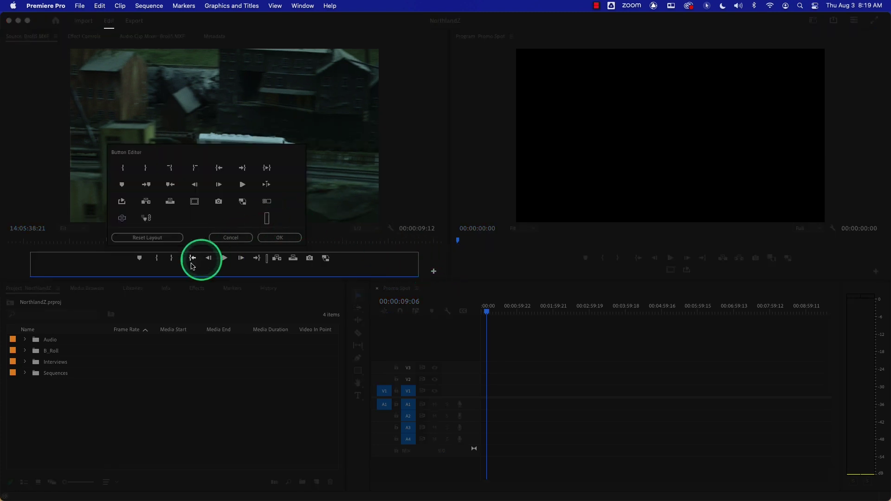
drag(195, 202, 213, 272)
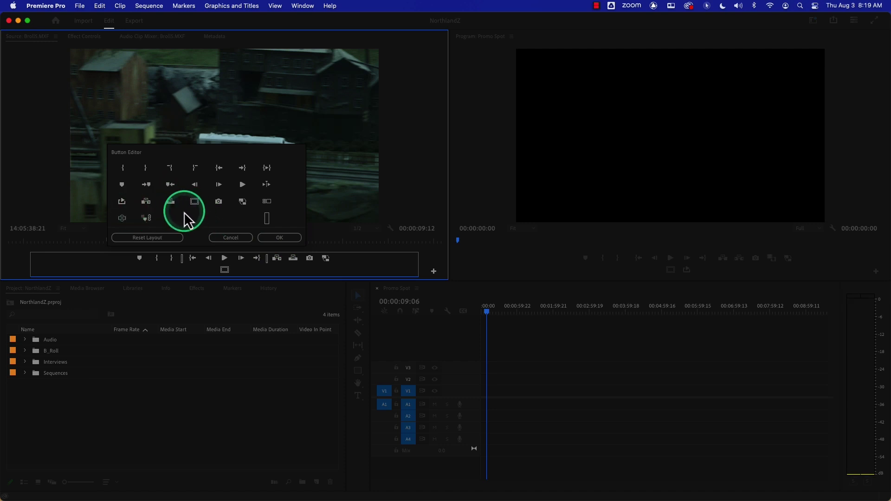
drag(124, 202, 253, 271)
click(283, 237)
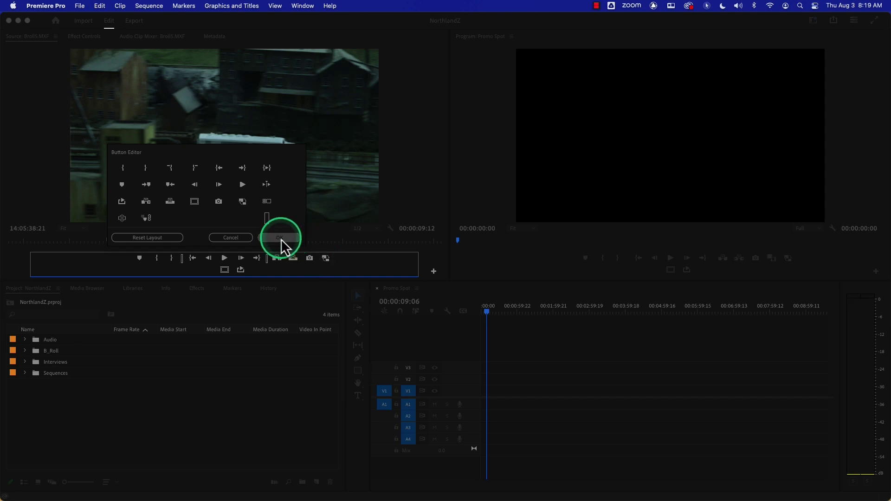
click(281, 239)
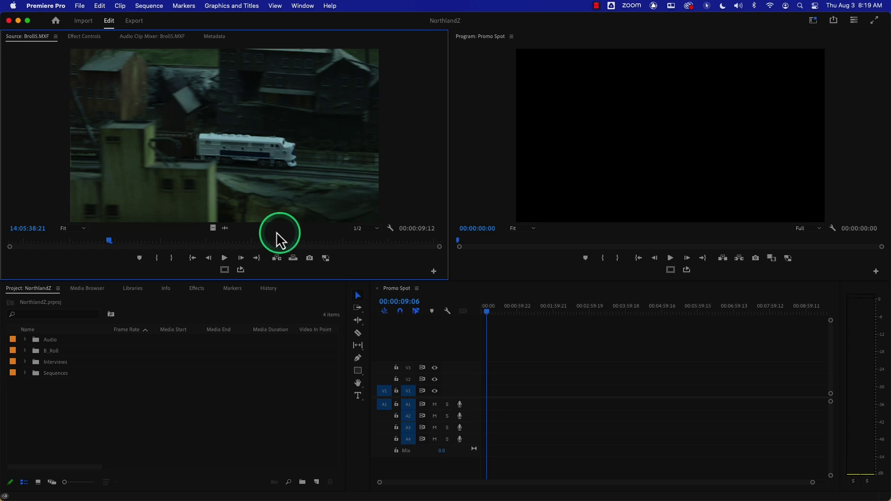
Step: Toggle the safe margins overlay on and off over the clip in the Source Monitor
click(226, 272)
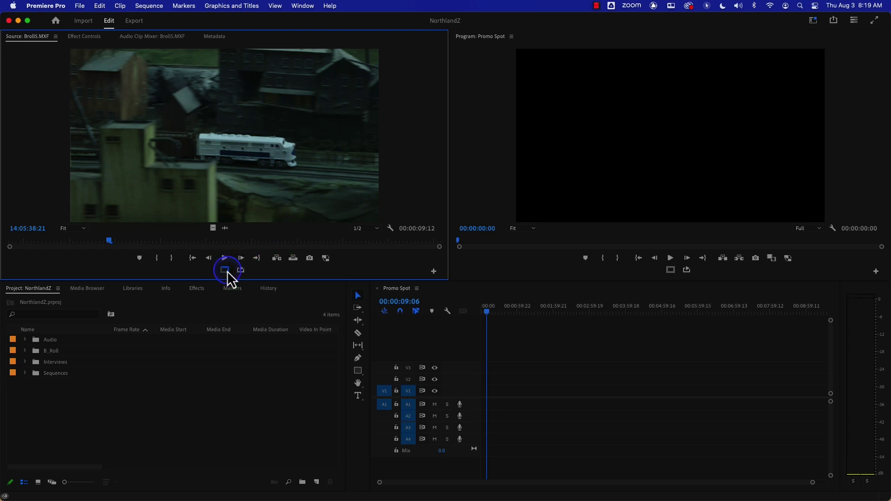
click(226, 272)
click(226, 271)
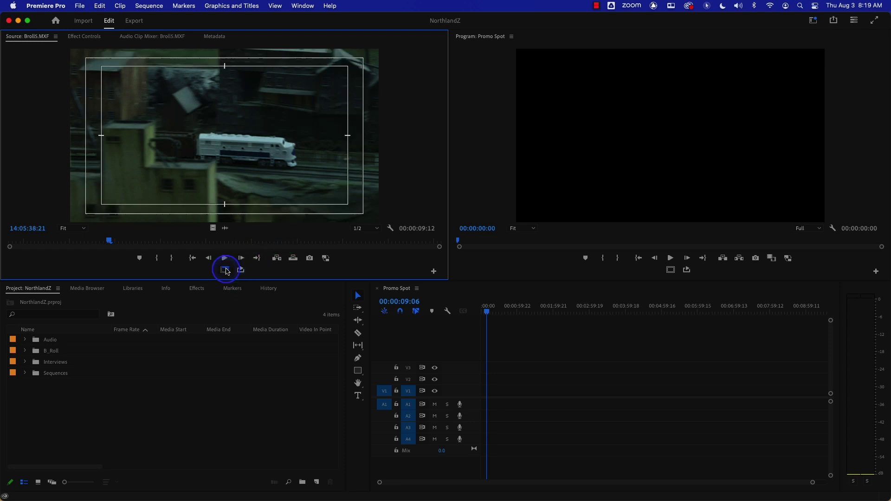
click(225, 270)
click(225, 271)
click(225, 270)
click(548, 299)
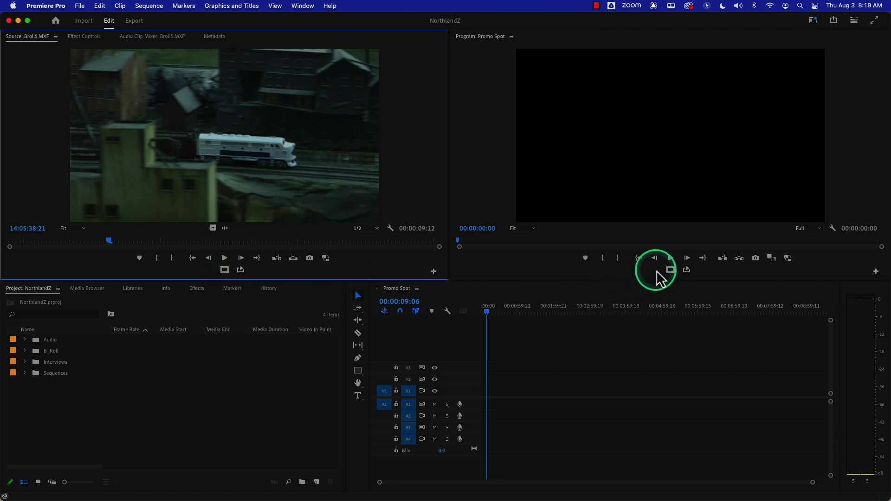
Step: Toggle the safe margins overlay on and off in the Program Monitor
click(671, 270)
click(671, 270)
click(671, 270)
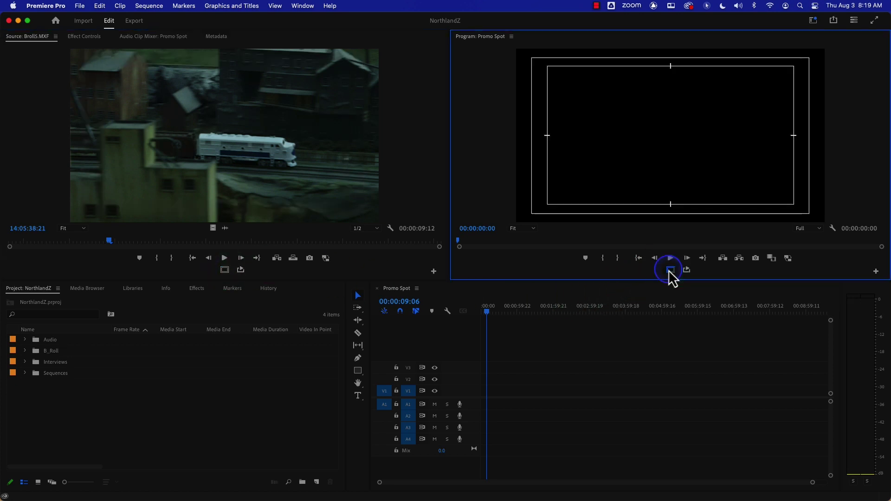
click(671, 270)
click(671, 270)
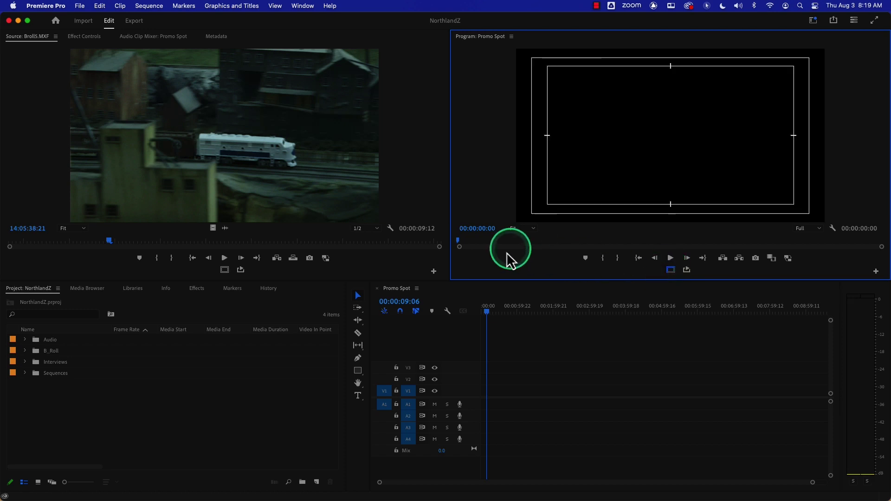
click(671, 270)
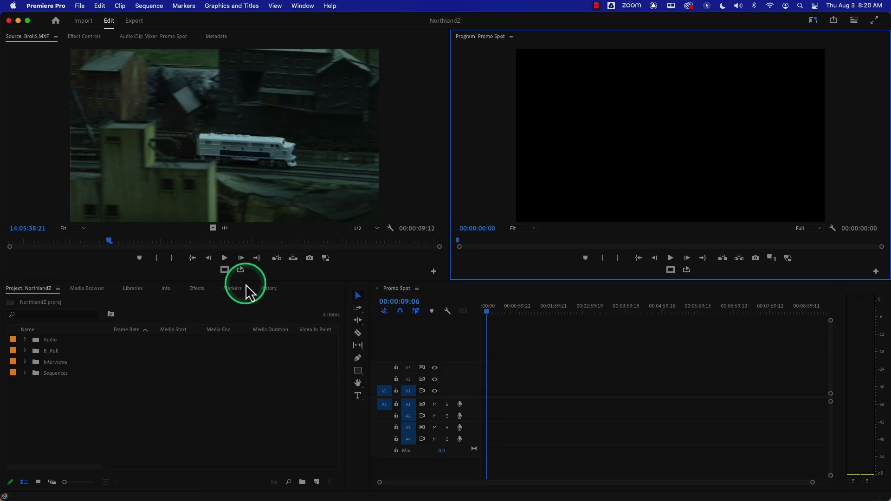
Step: Look over the Effect Controls, Source Monitor and Media Browser panels, ending on the project bins
click(100, 41)
click(145, 41)
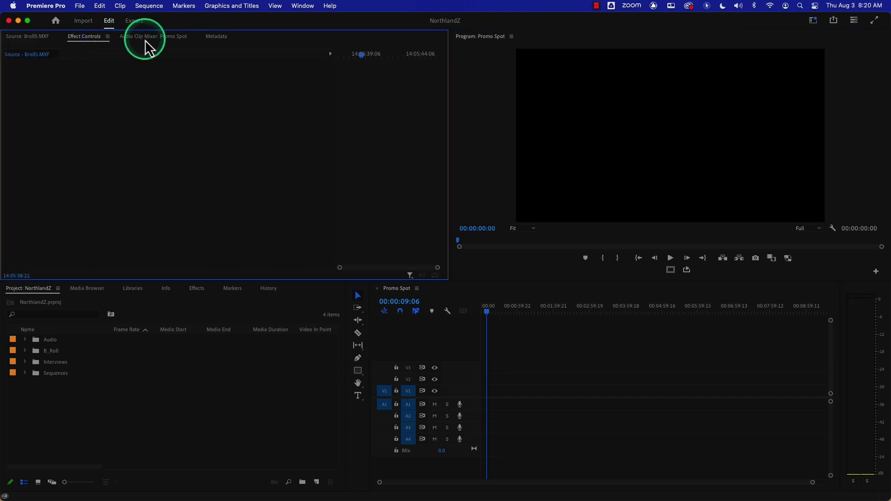
click(32, 37)
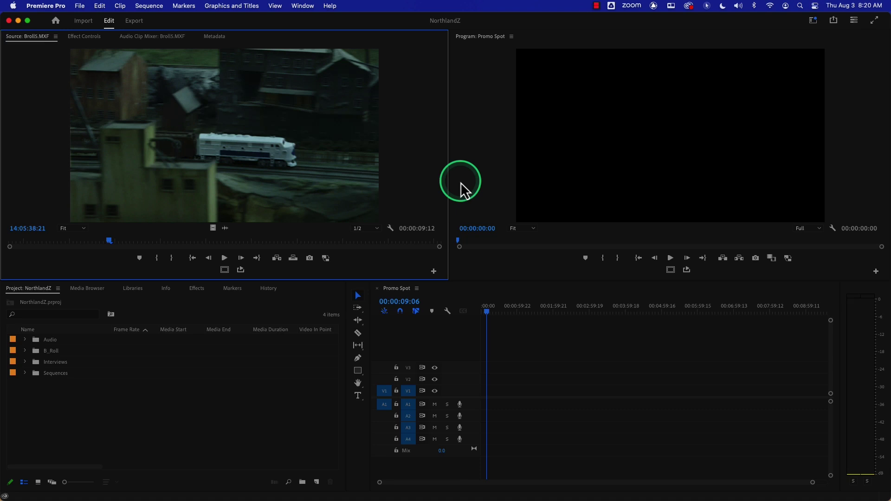
drag(202, 242, 153, 241)
drag(217, 411, 502, 302)
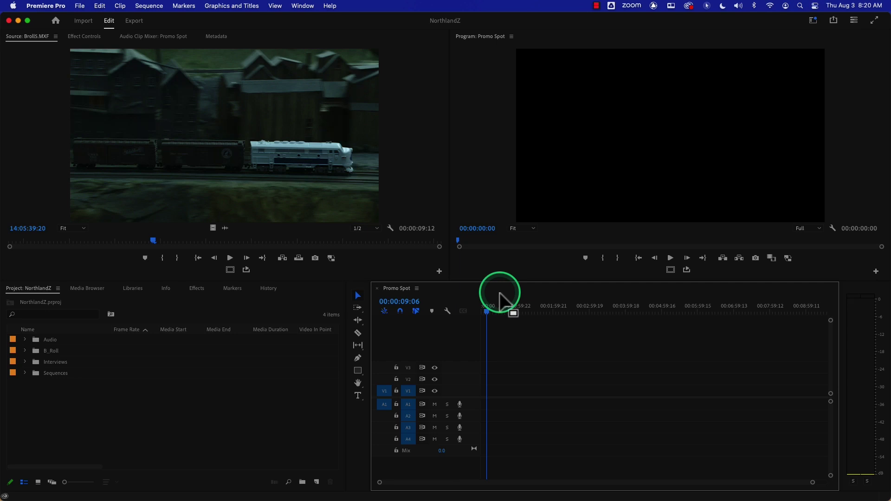
drag(500, 293, 103, 291)
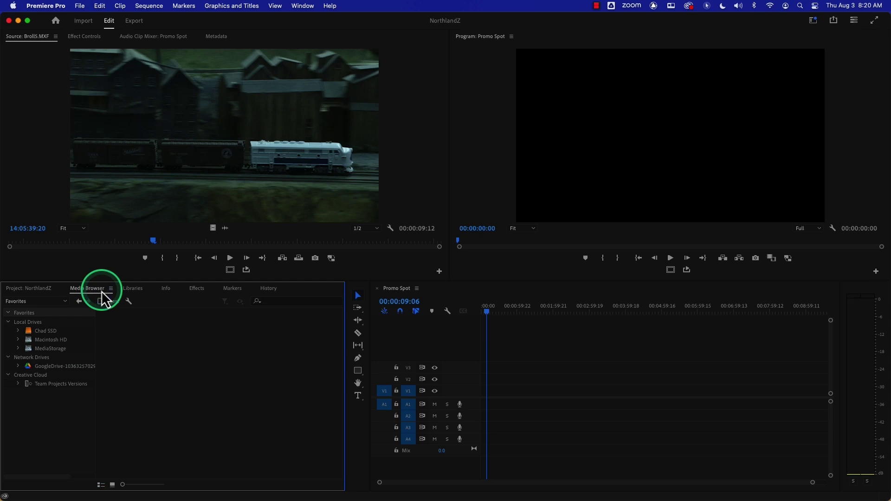
click(42, 291)
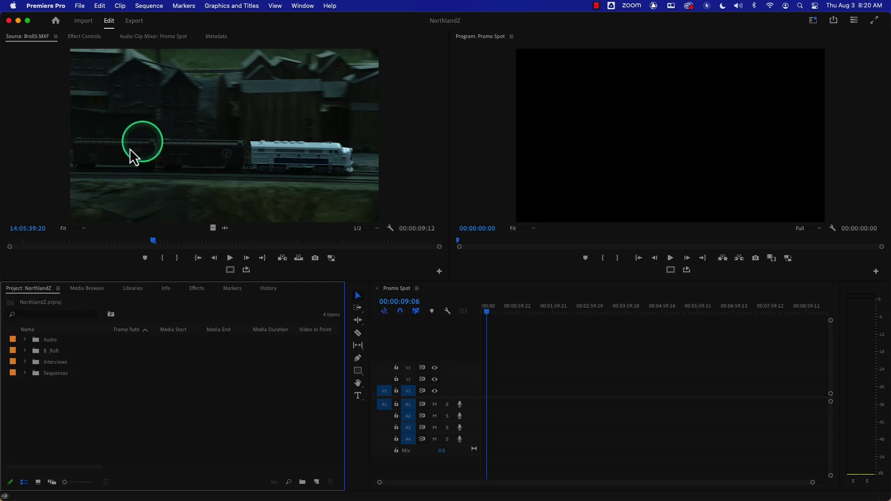
Step: View the Import and Export workspaces and return to the Edit workspace
click(85, 21)
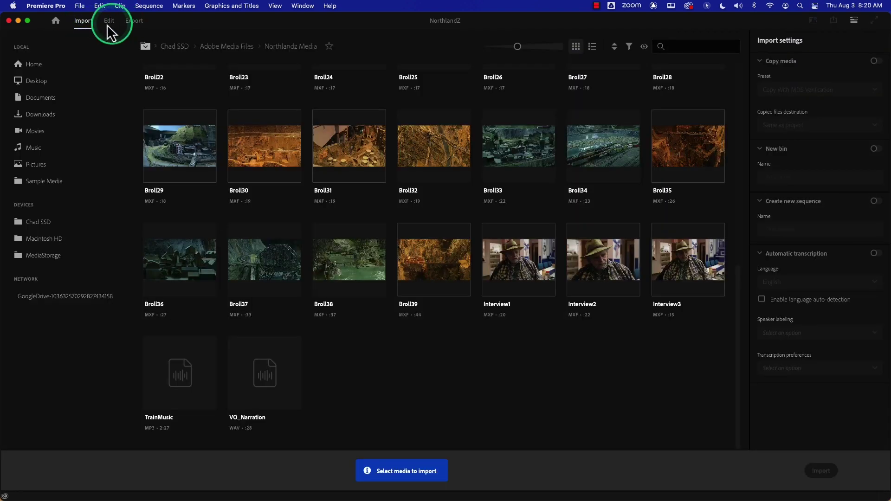
click(107, 22)
click(133, 21)
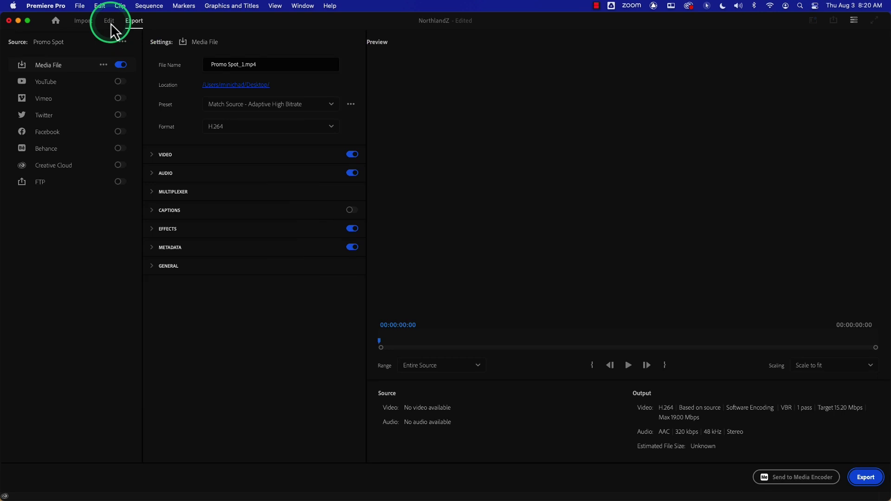
click(110, 23)
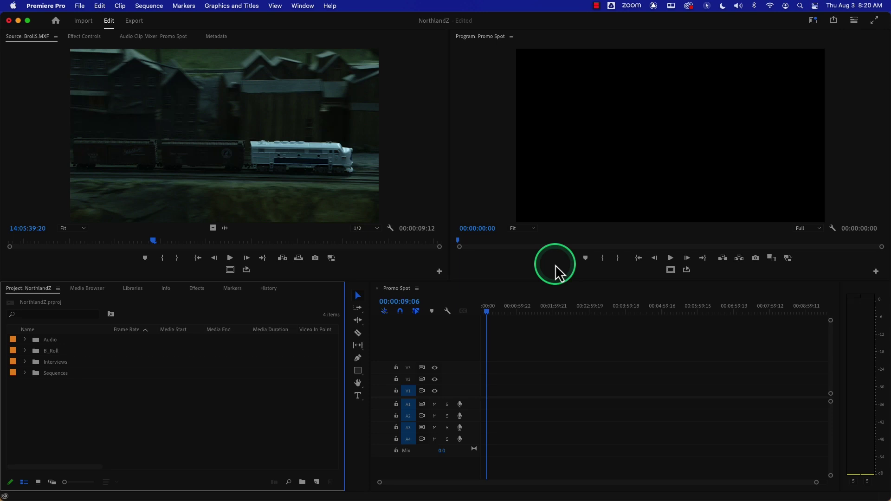
Step: Play and scrub through the Broll5.MXF clip in the Source Monitor
click(228, 240)
drag(230, 246, 100, 248)
key(space)
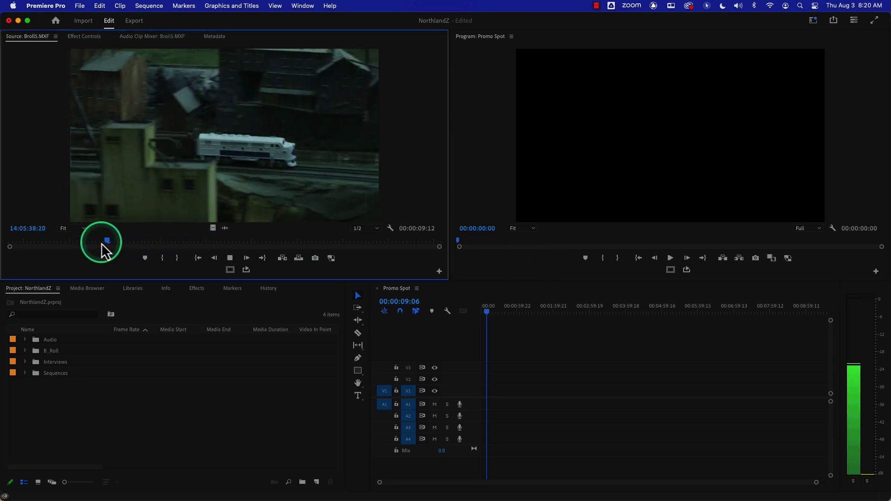
click(231, 260)
mouse_move(219, 245)
mouse_down()
mouse_move(257, 245)
mouse_move(219, 246)
mouse_up()
click(230, 258)
click(228, 242)
drag(125, 244, 219, 246)
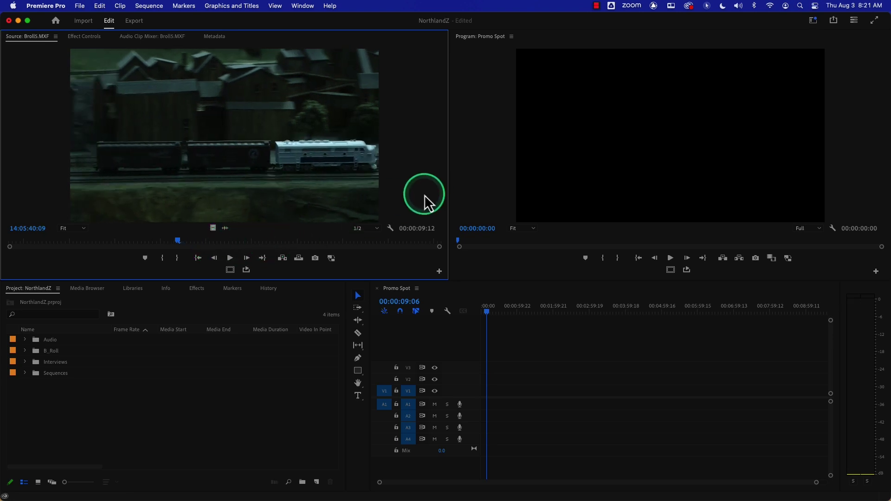